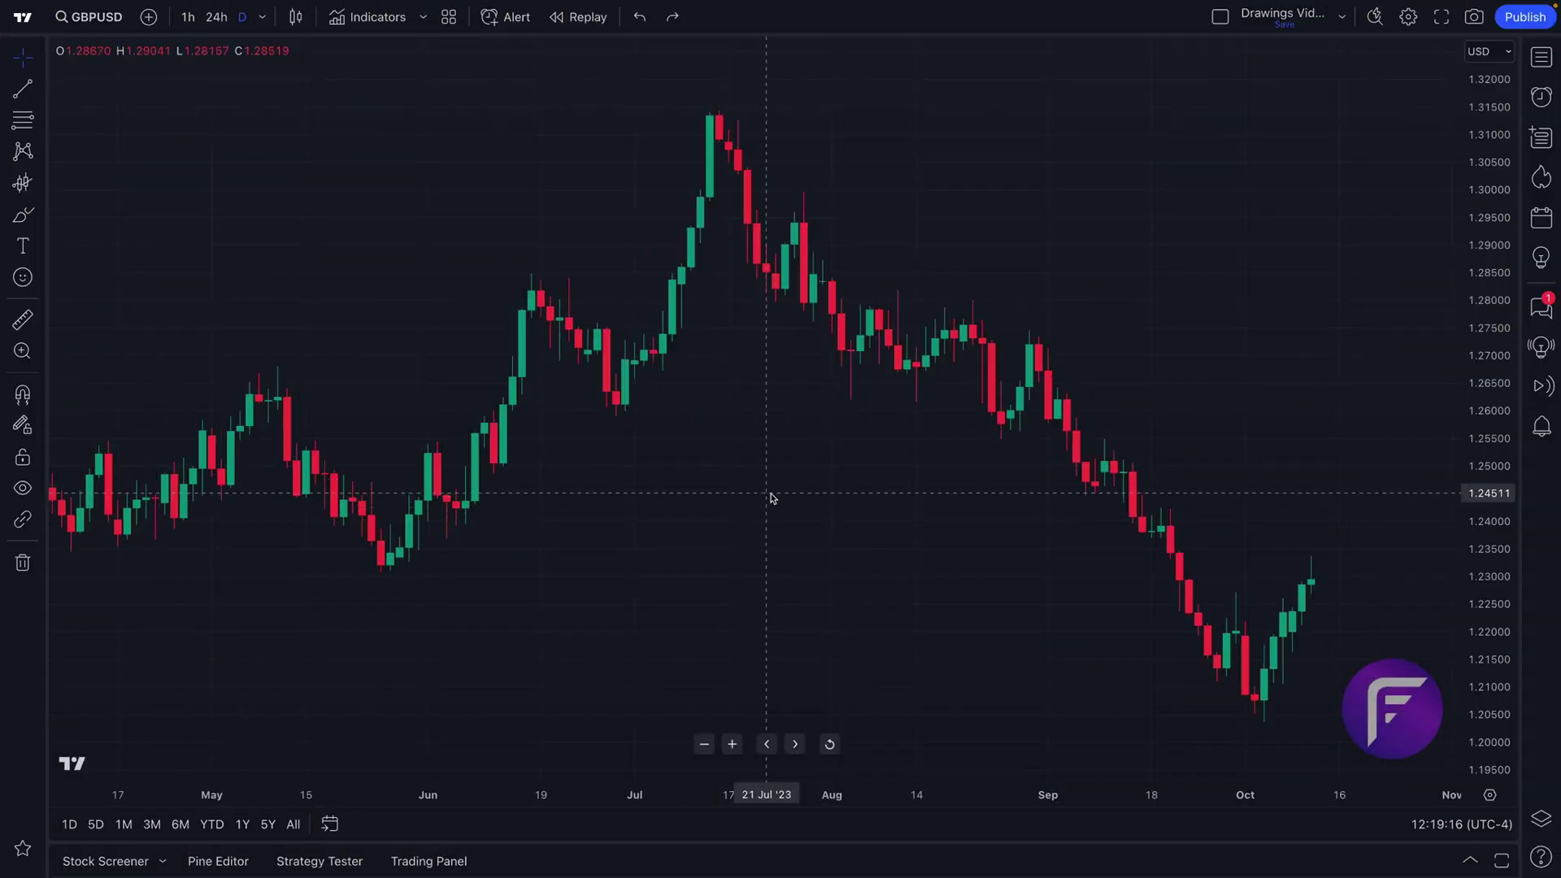
- Zoom in on the GBPUSD daily chart to show wide mid-August through October candles
{"action": "scroll", "coordinate": [770, 494], "scroll_direction": "up", "scroll_amount": 3}
{"action": "scroll", "coordinate": [771, 494], "scroll_direction": "up", "scroll_amount": 4}
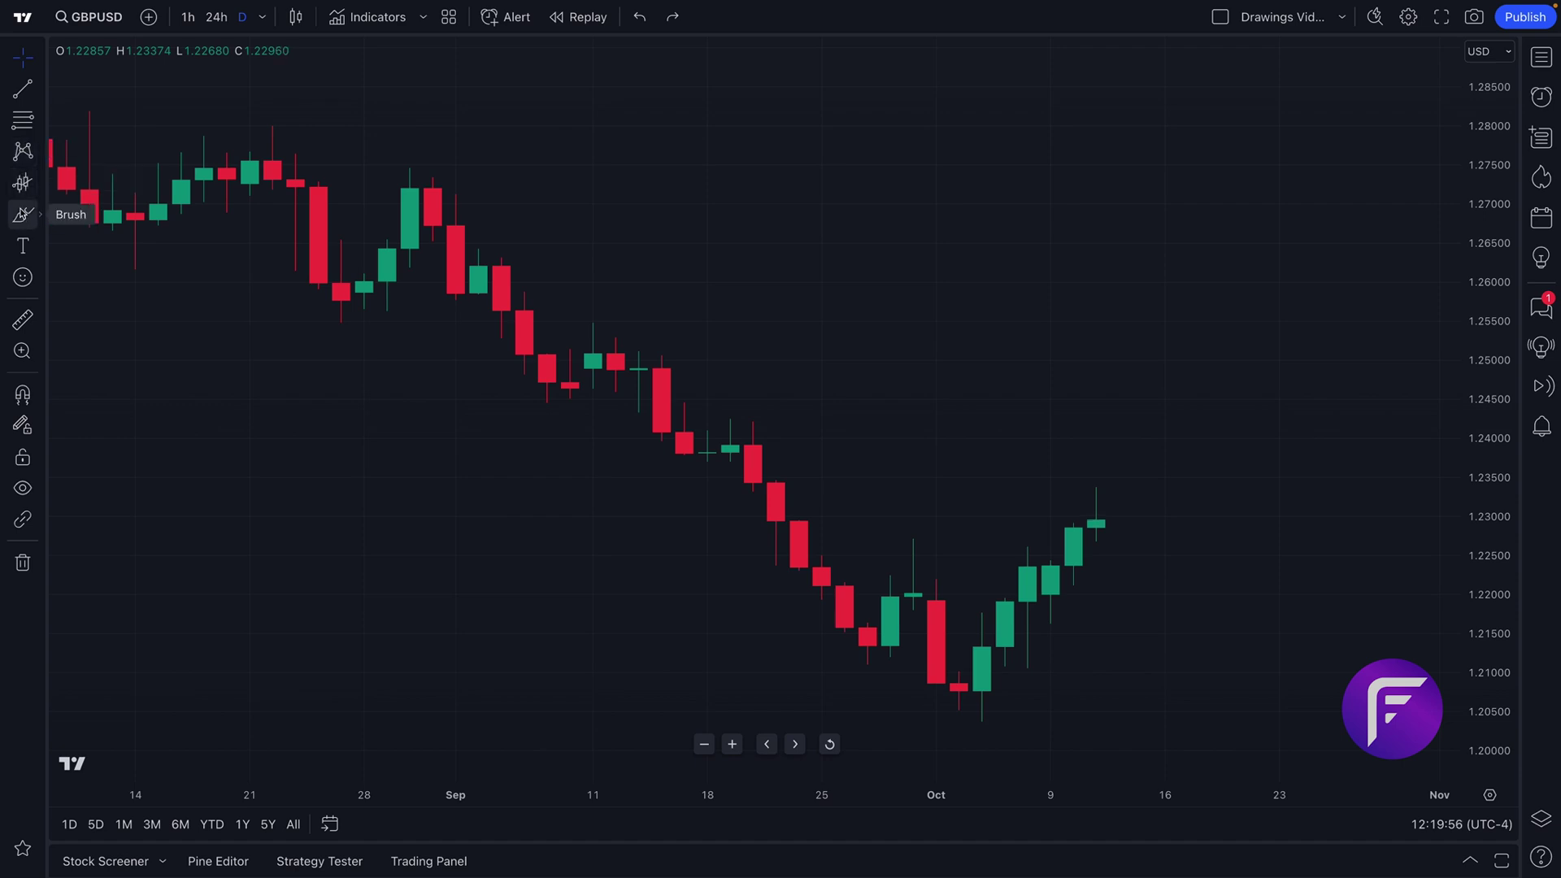
{"action": "left_click", "coordinate": [43, 91]}
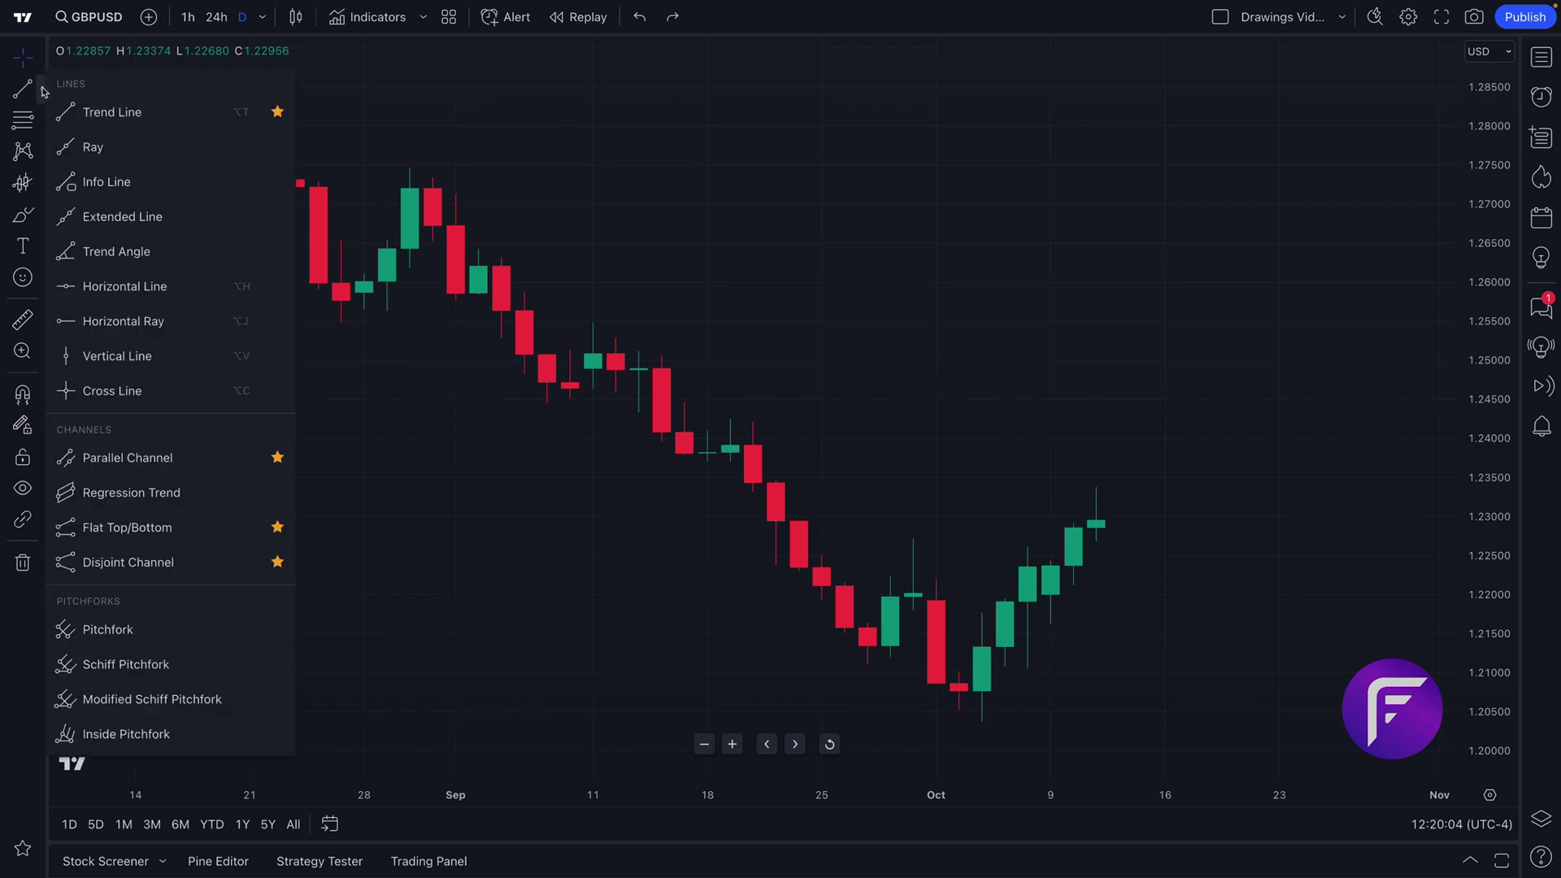
{"action": "left_click", "coordinate": [43, 92]}
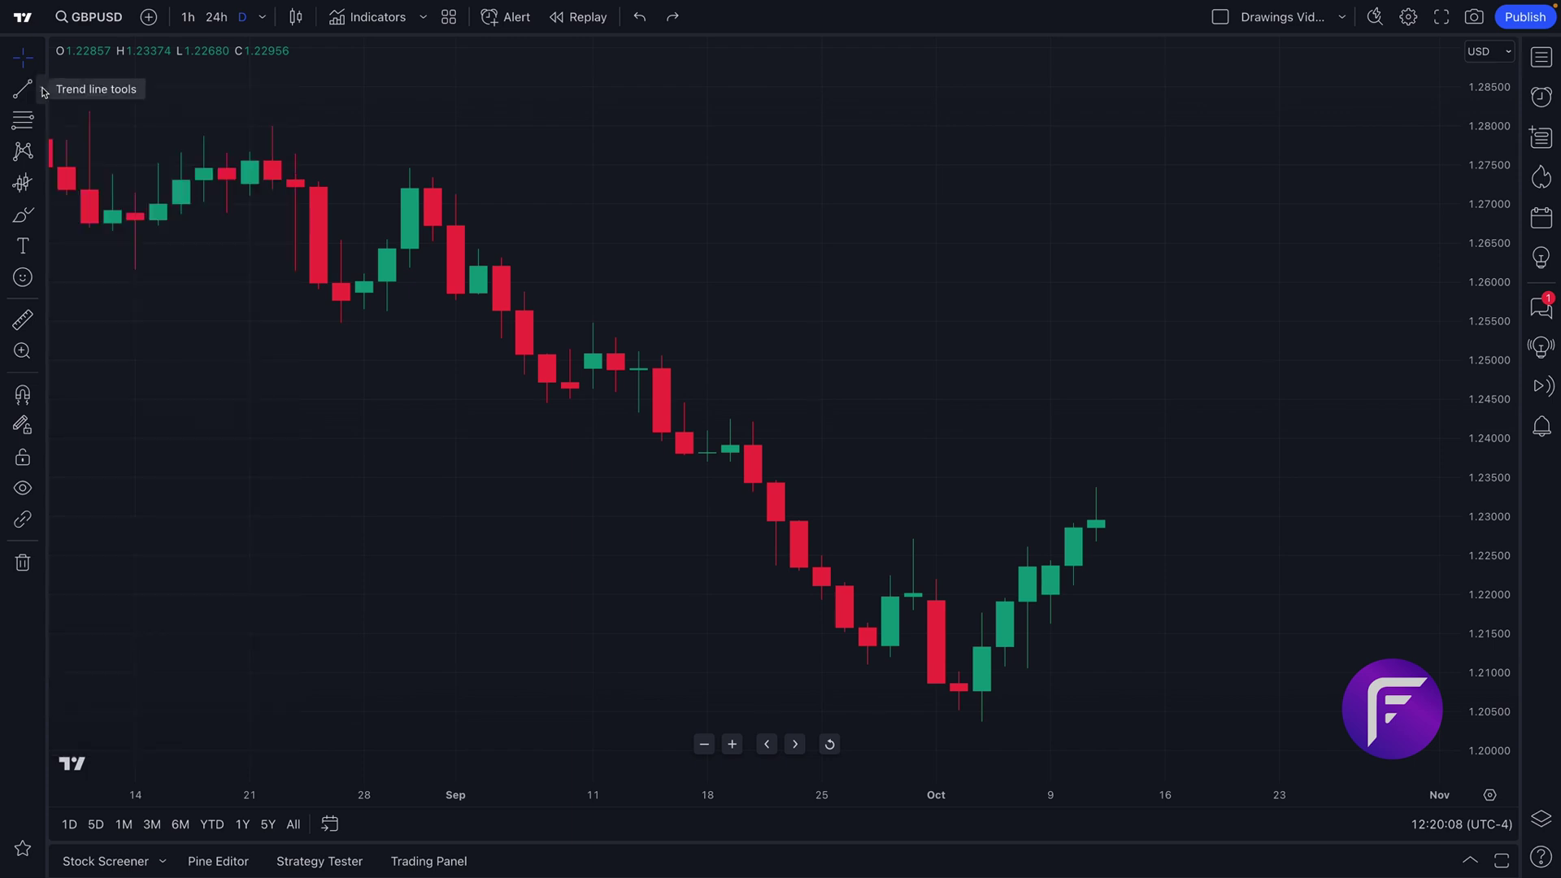
{"action": "left_click", "coordinate": [43, 92]}
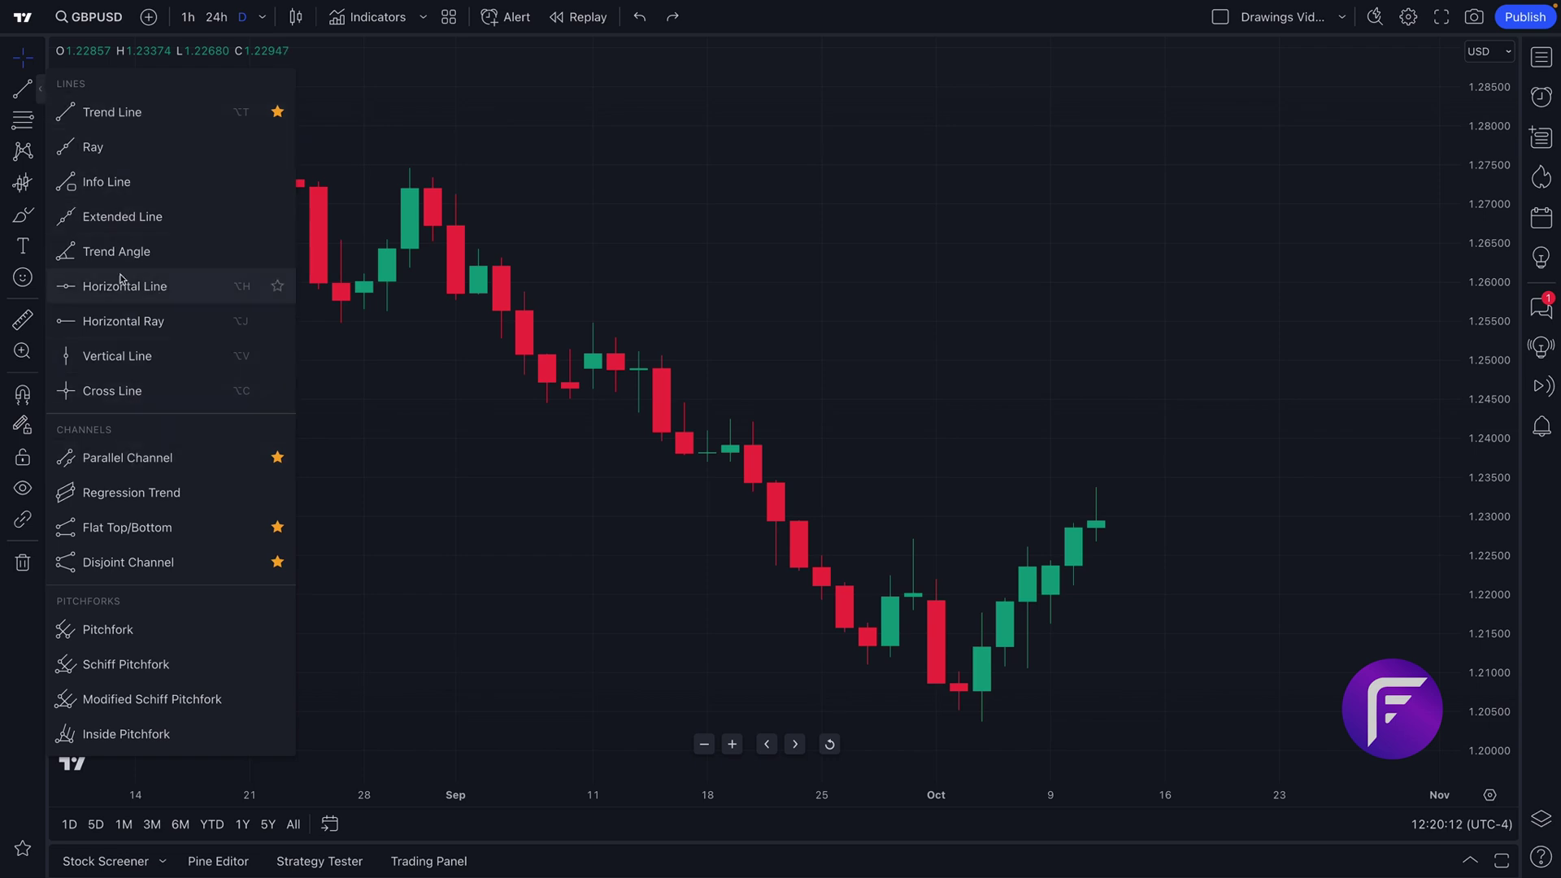
{"action": "left_click", "coordinate": [42, 218]}
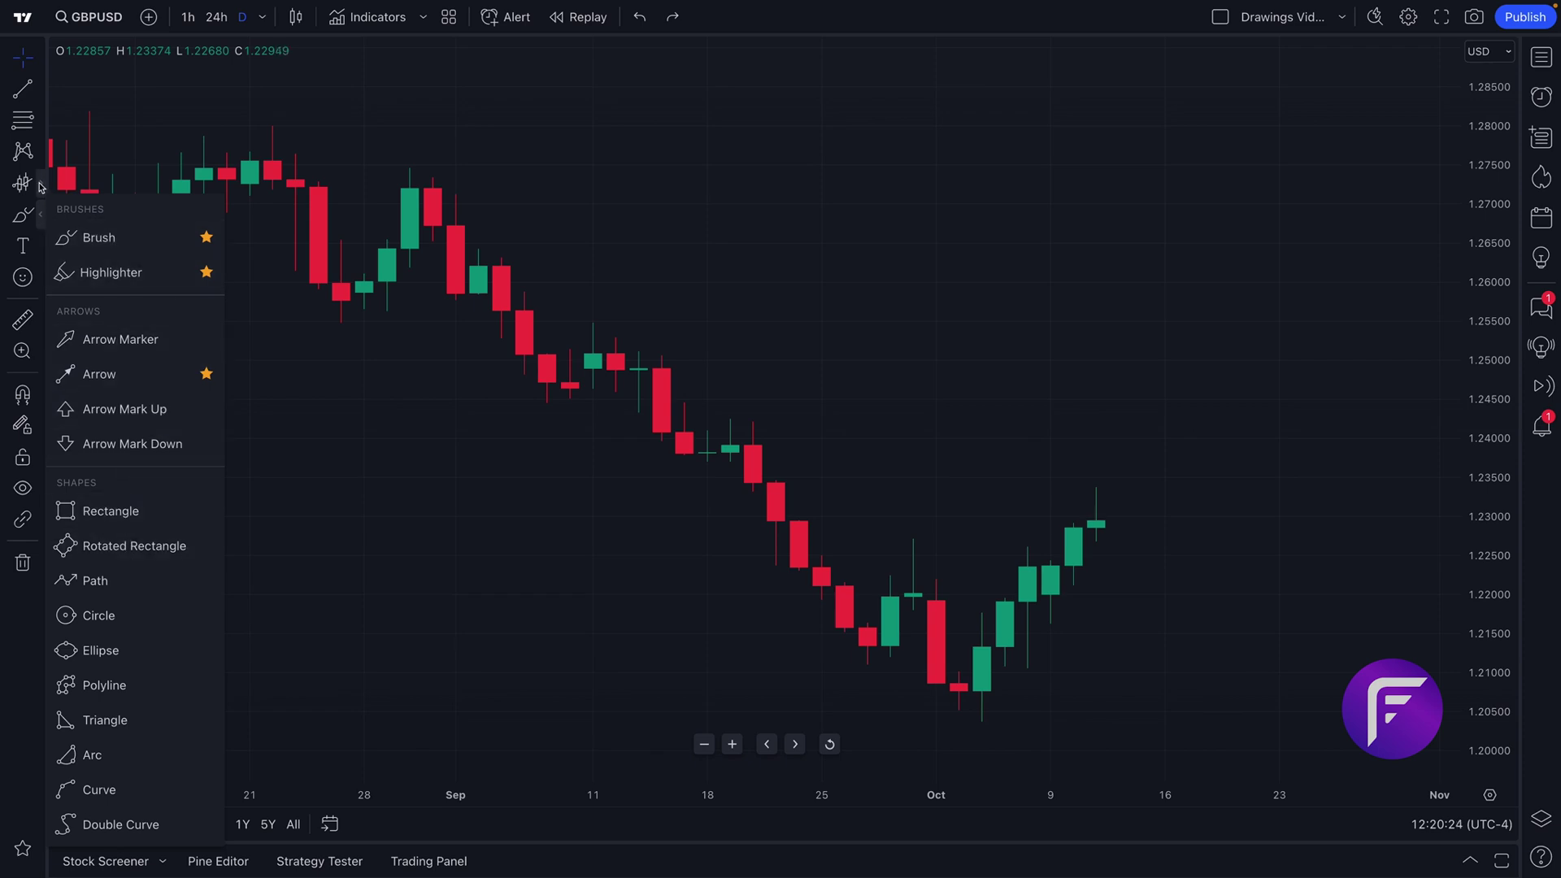
{"action": "left_click", "coordinate": [41, 187]}
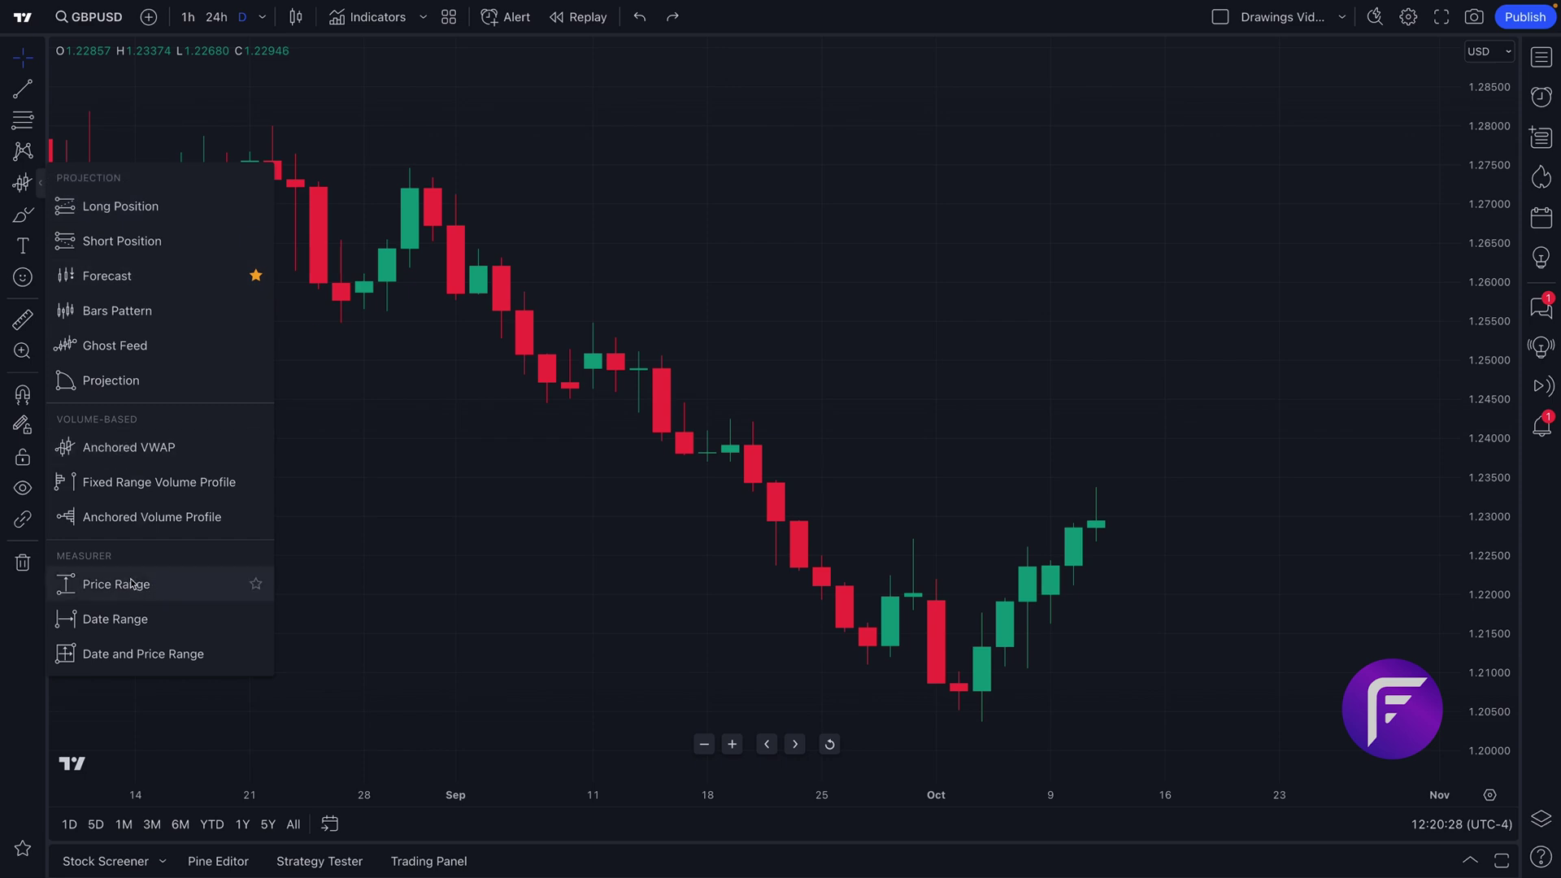
{"action": "left_click", "coordinate": [42, 89]}
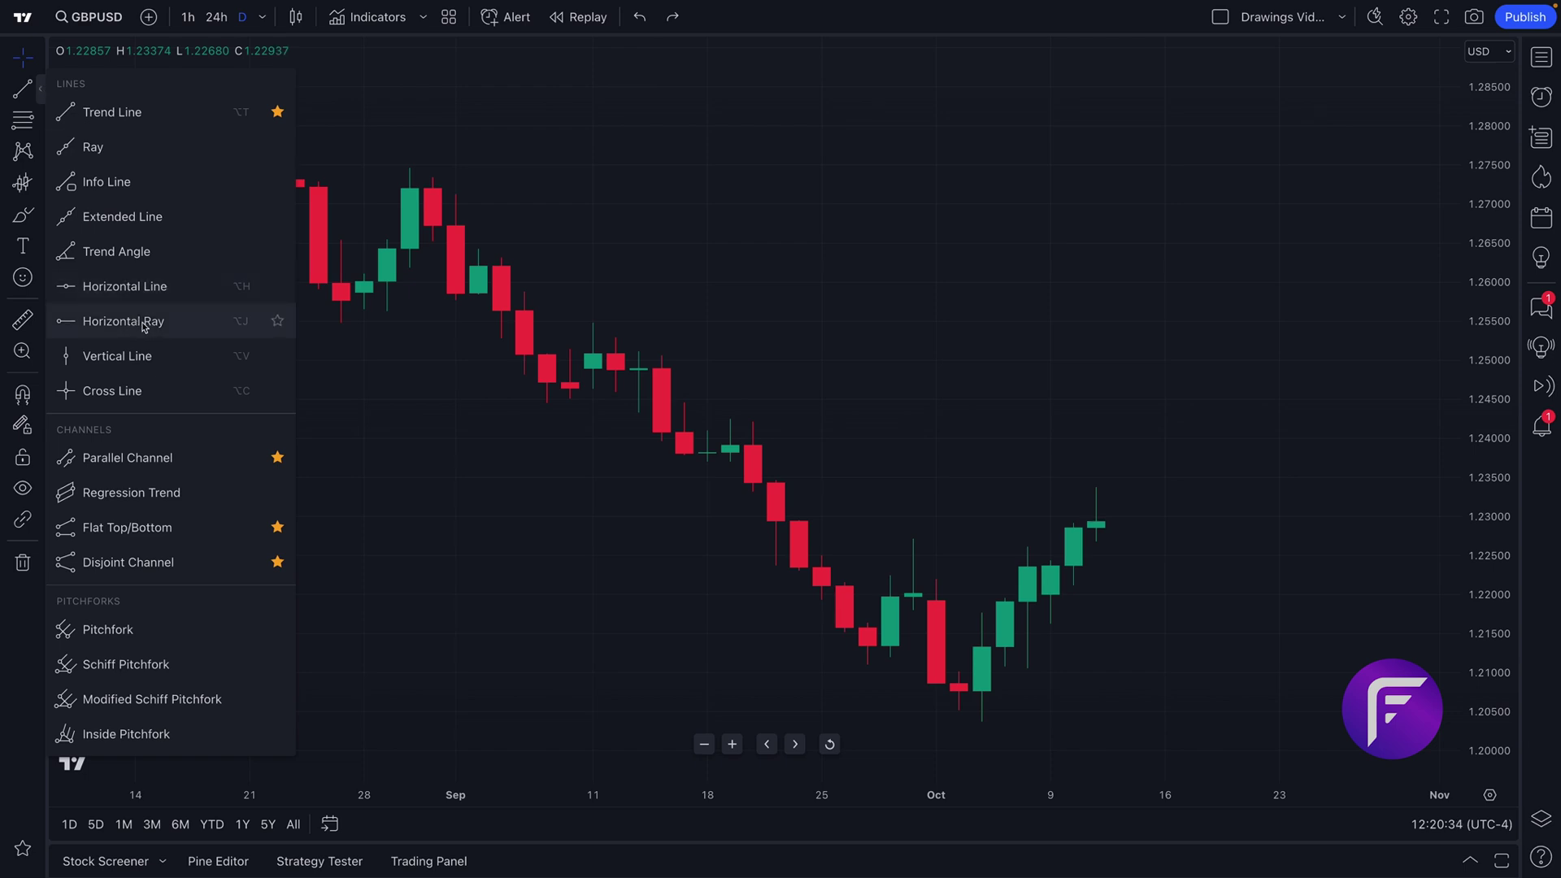
- Close the tools list and zoom out to show October 2022 through October 2023
{"action": "left_click", "coordinate": [41, 91]}
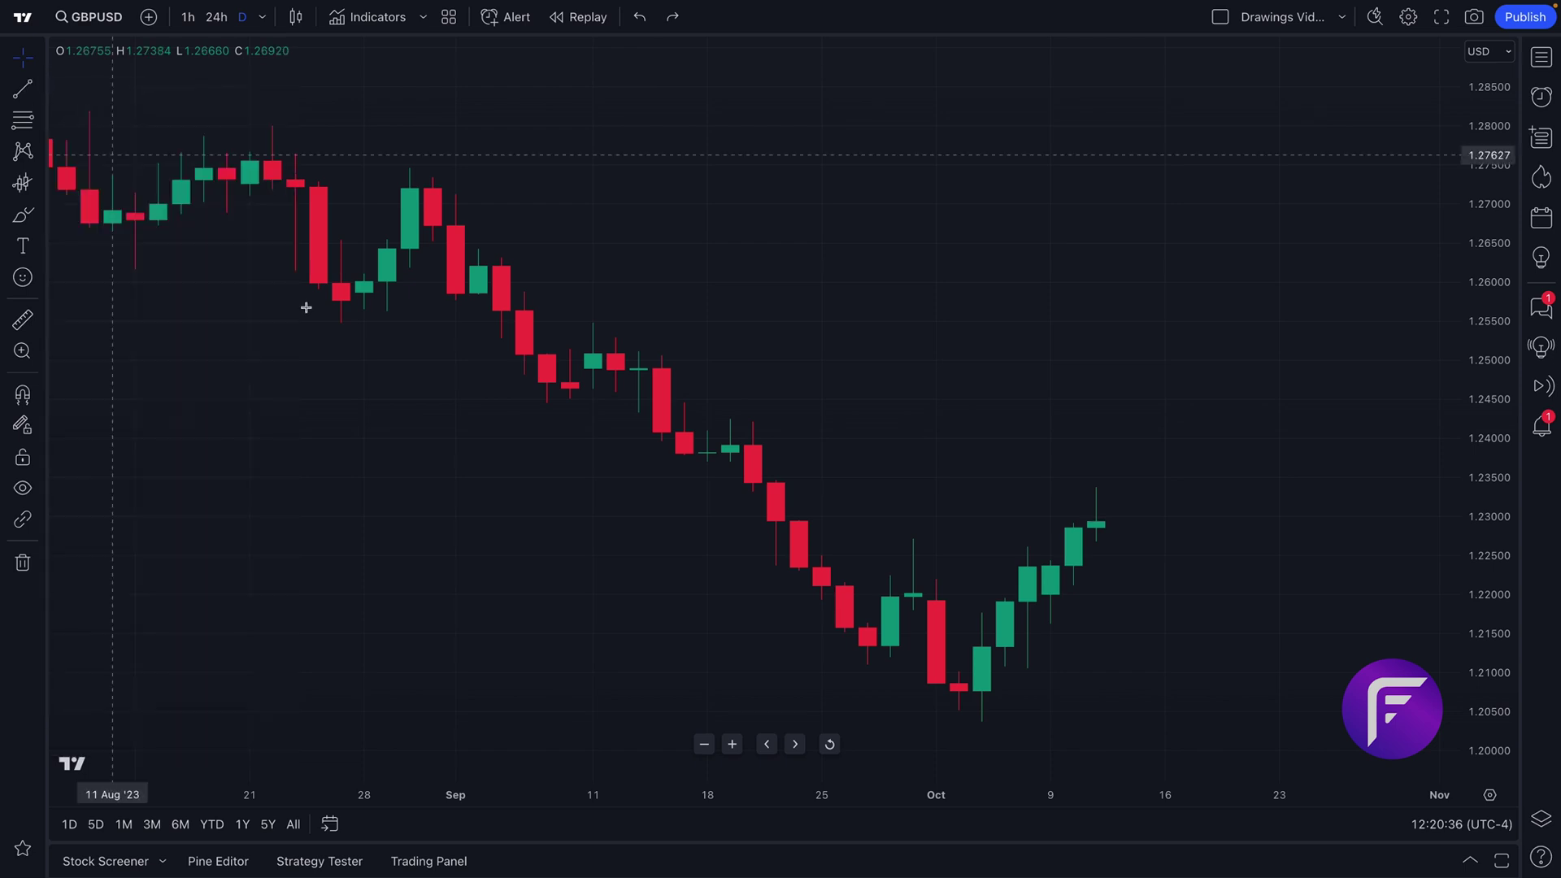
{"action": "scroll", "coordinate": [317, 334], "scroll_direction": "down", "scroll_amount": 4}
{"action": "scroll", "coordinate": [320, 340], "scroll_direction": "down", "scroll_amount": 5}
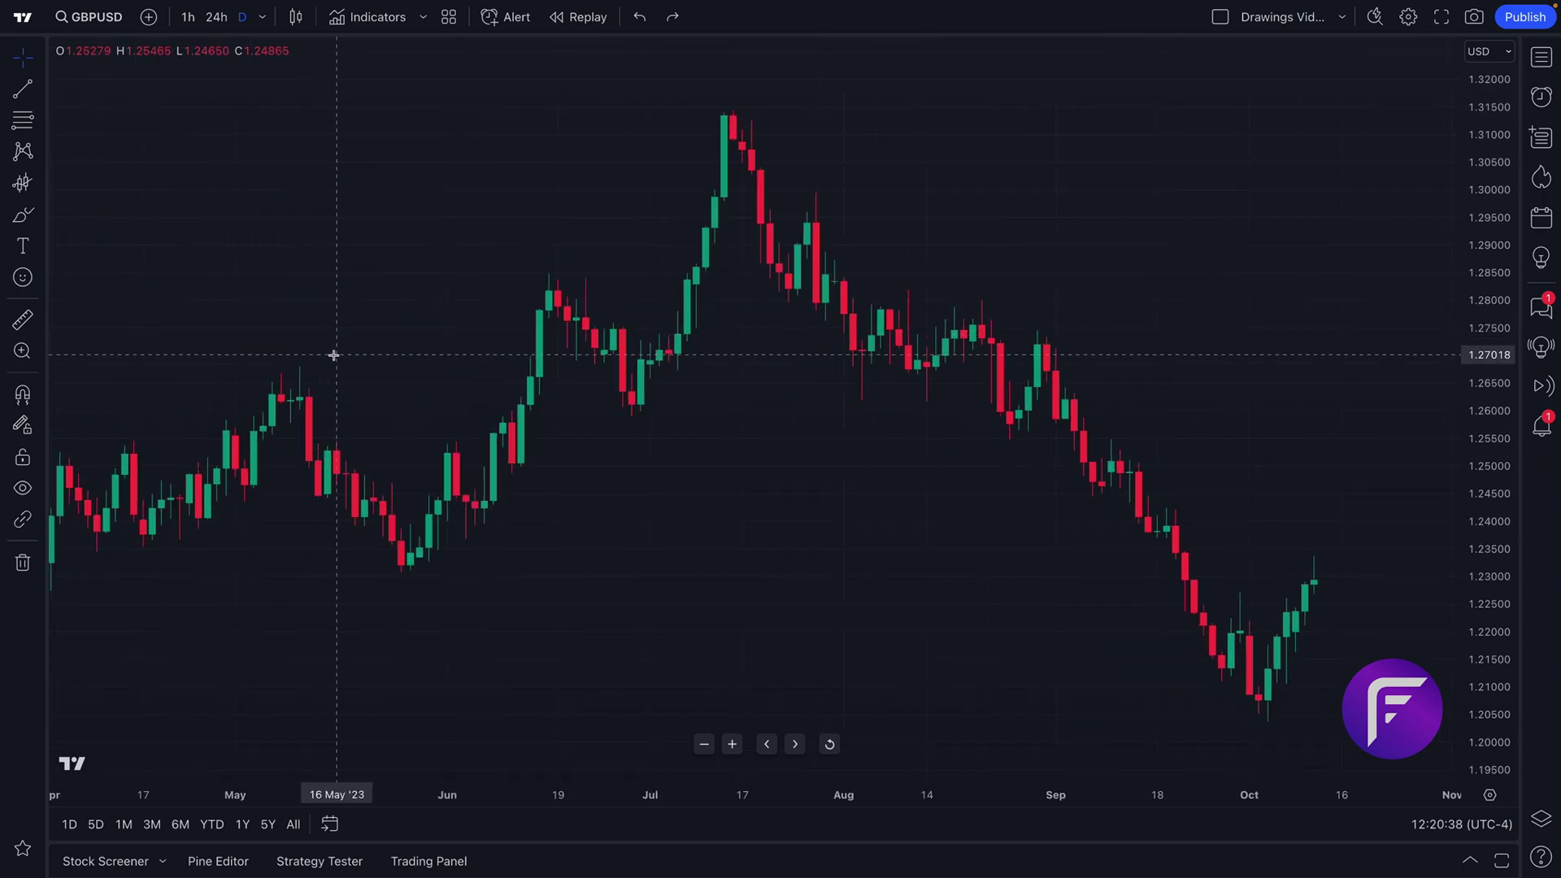
{"action": "scroll", "coordinate": [526, 407], "scroll_direction": "down", "scroll_amount": 2}
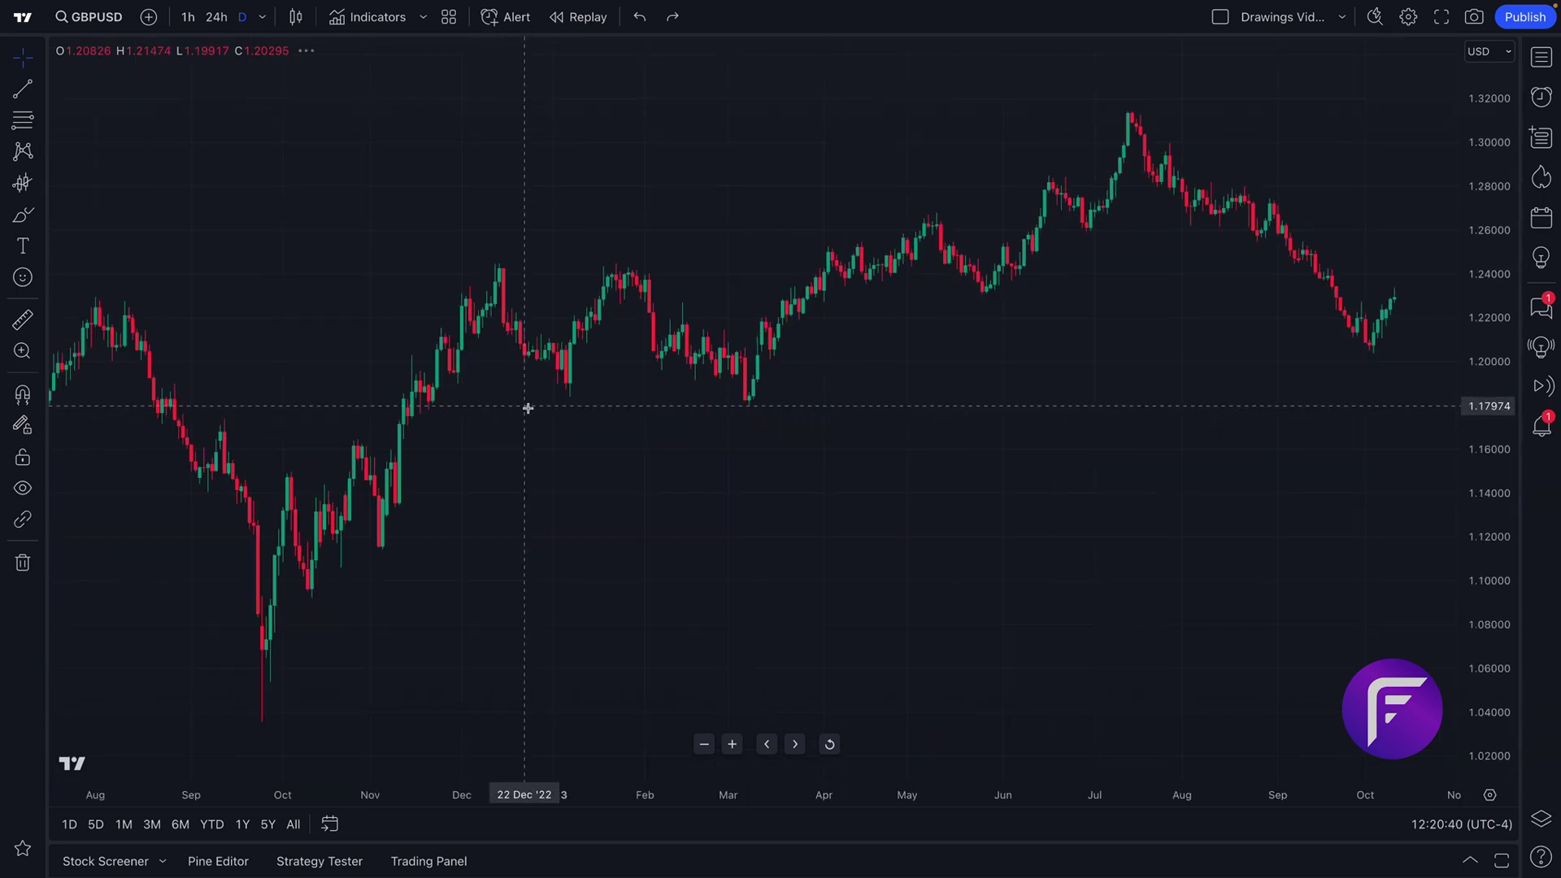
{"action": "scroll", "coordinate": [559, 404], "scroll_direction": "up", "scroll_amount": 1}
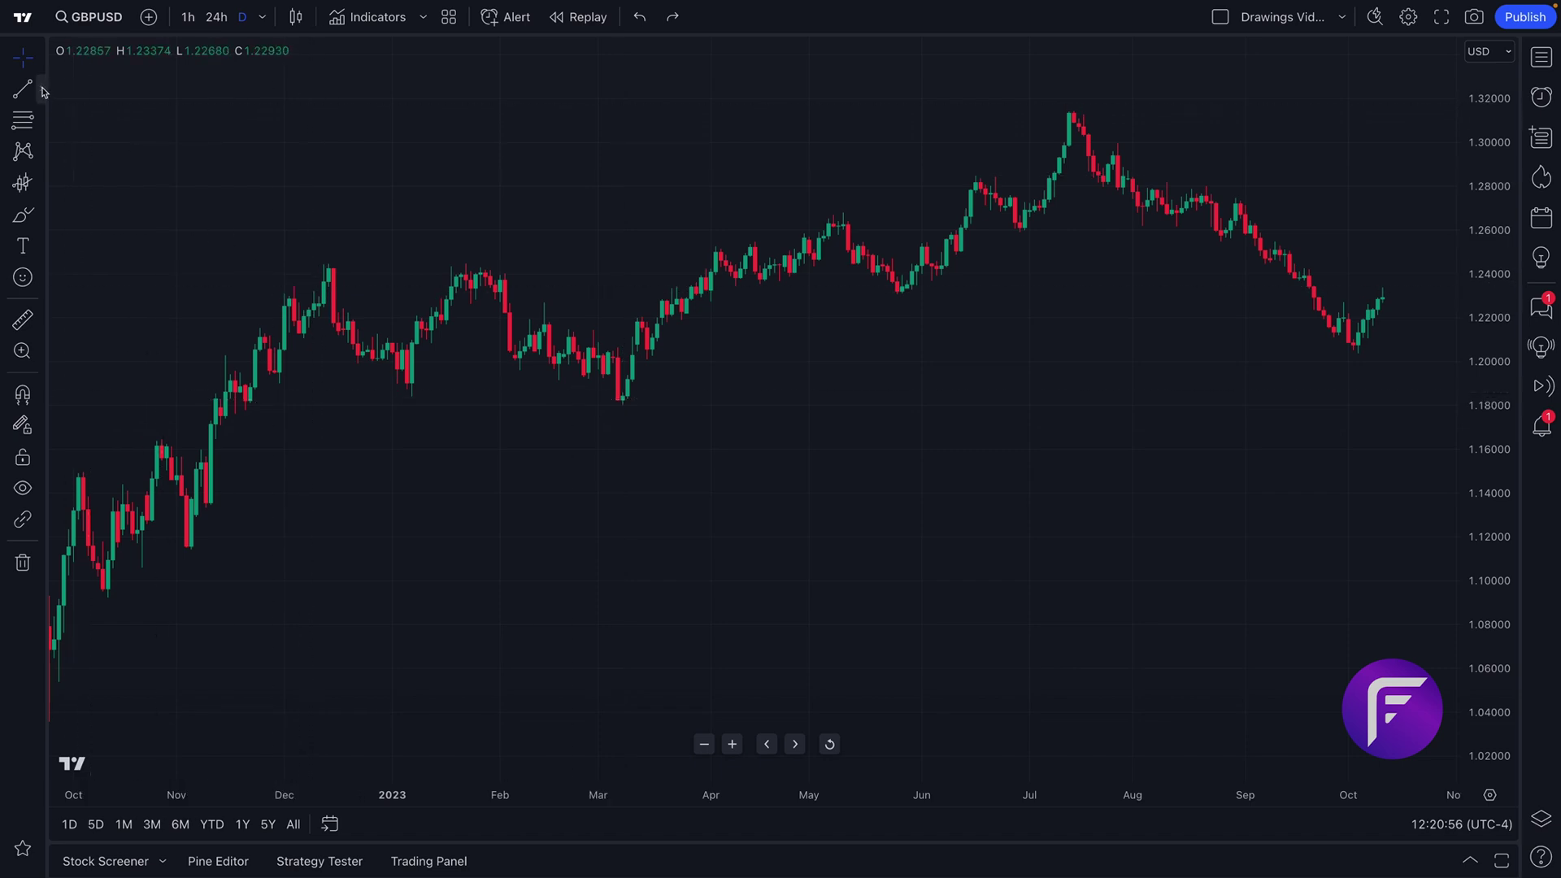
- Place a horizontal line at the March 2023 low (1.17974) and move its floating toolbar lower
{"action": "left_click", "coordinate": [42, 91]}
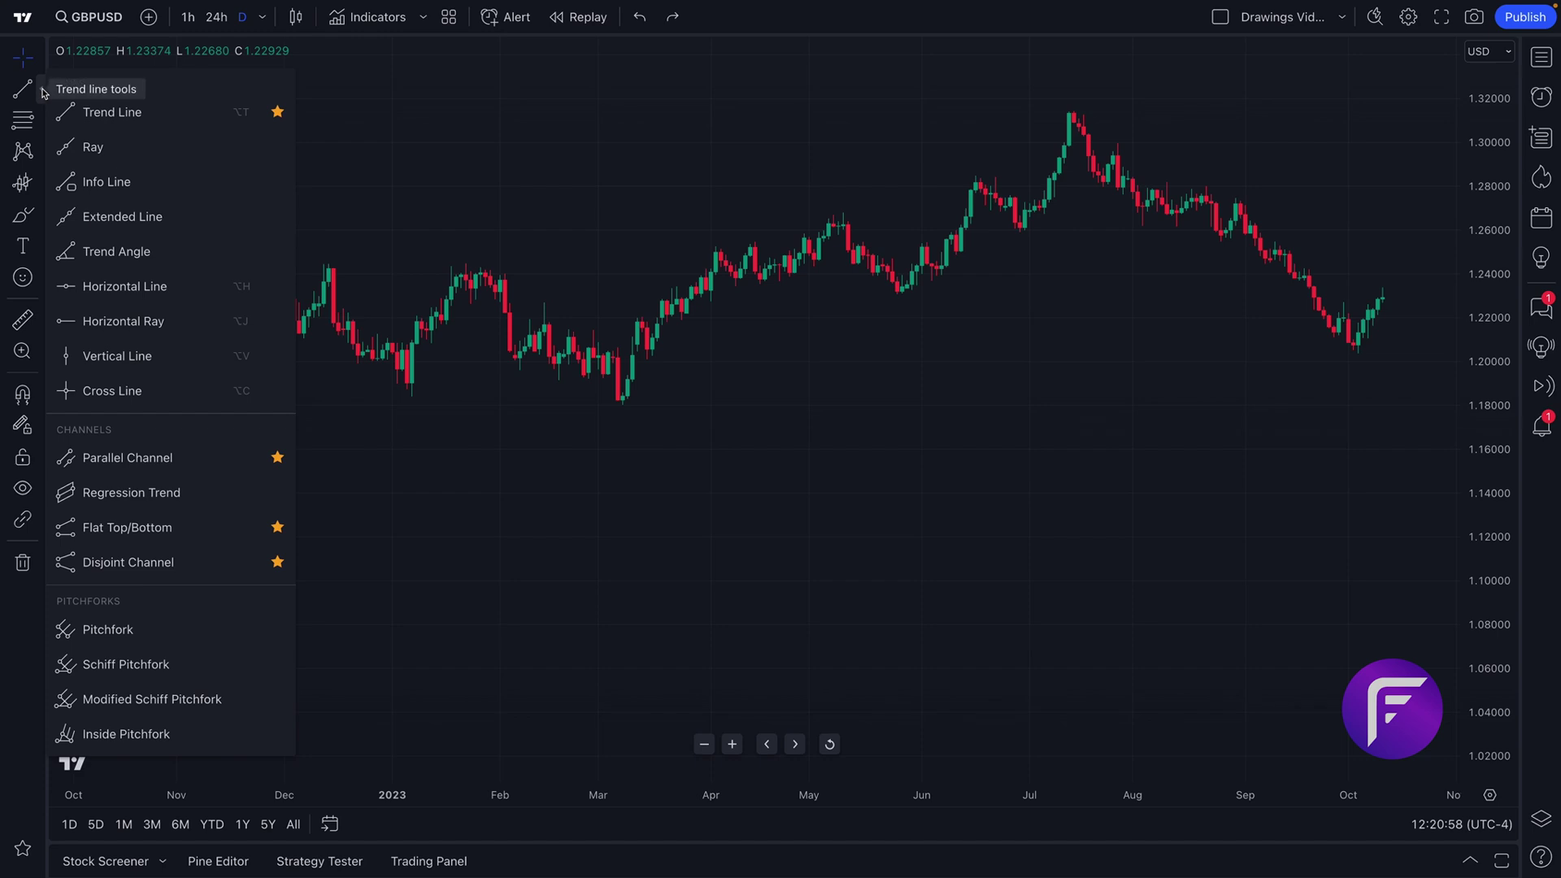
{"action": "left_click", "coordinate": [139, 291]}
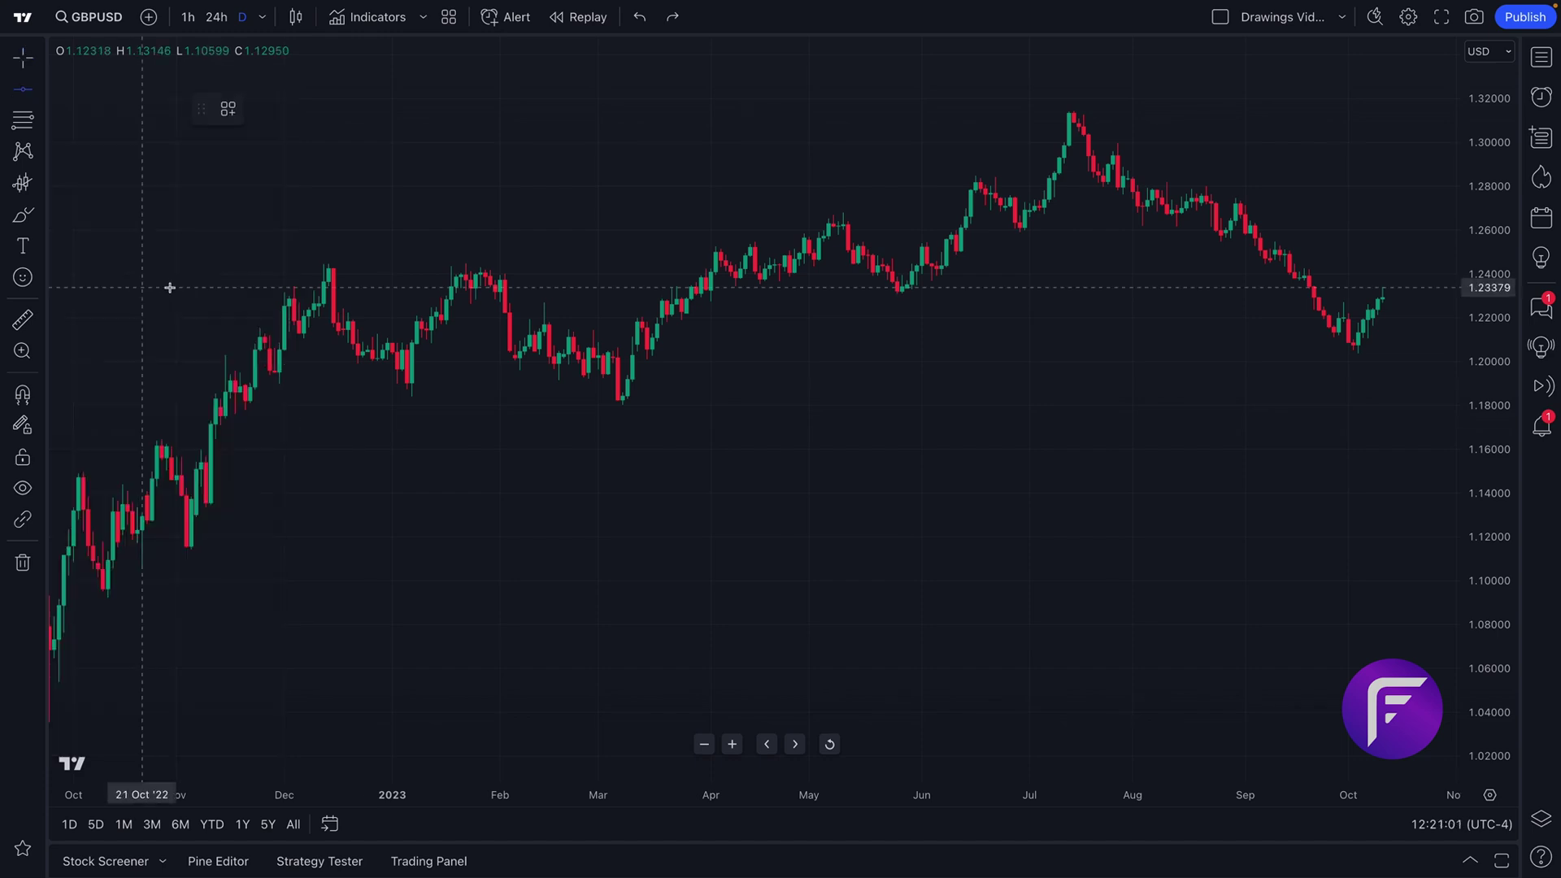
{"action": "left_click", "coordinate": [623, 406]}
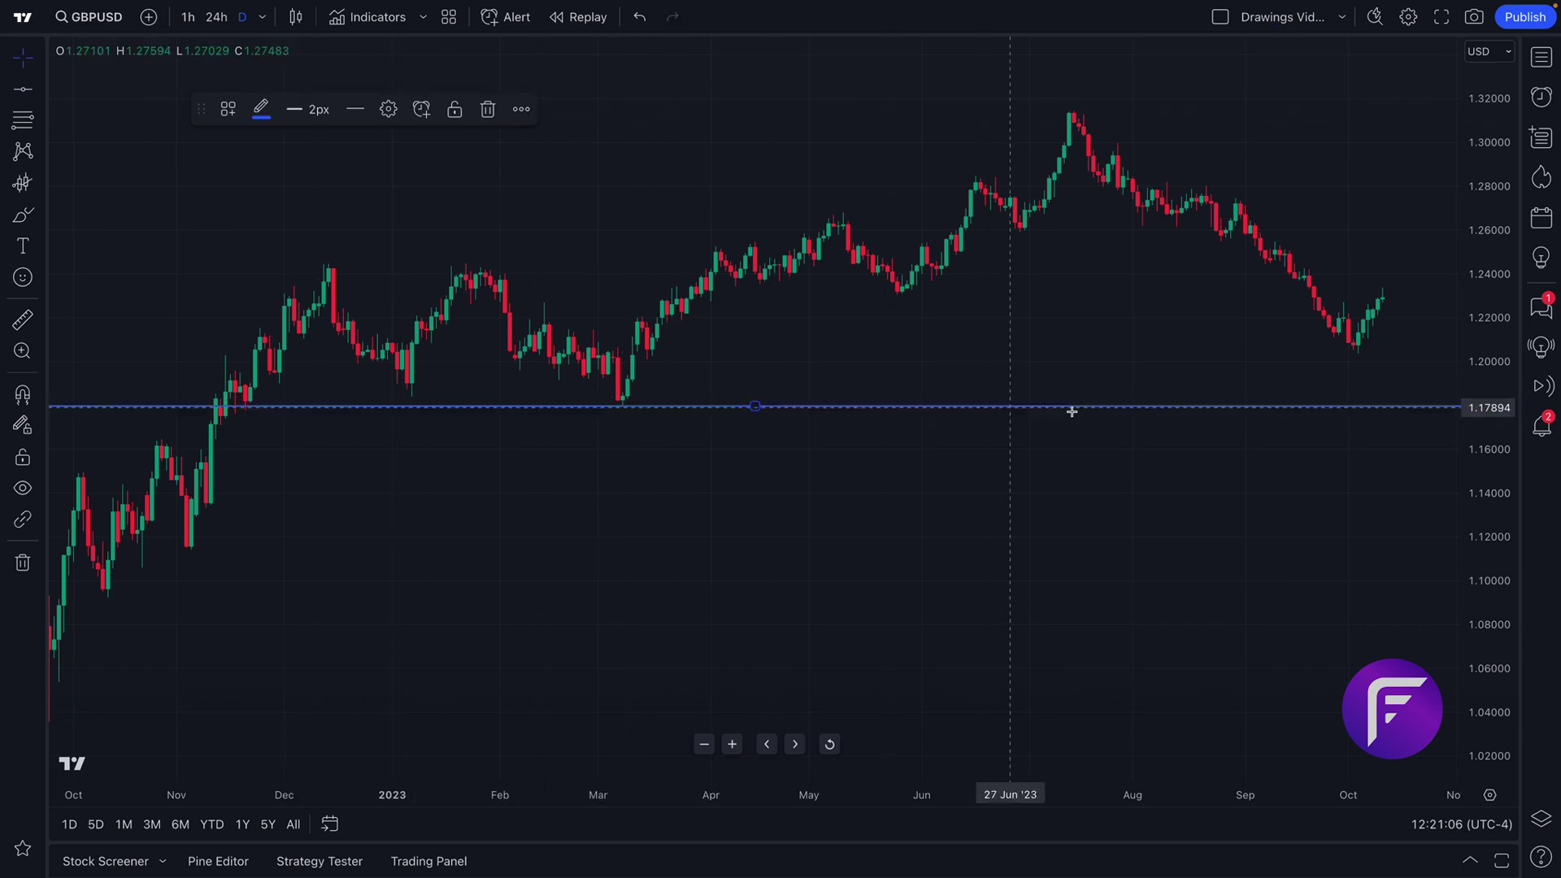
{"action": "left_click_drag", "start_coordinate": [191, 109], "coordinate": [118, 161]}
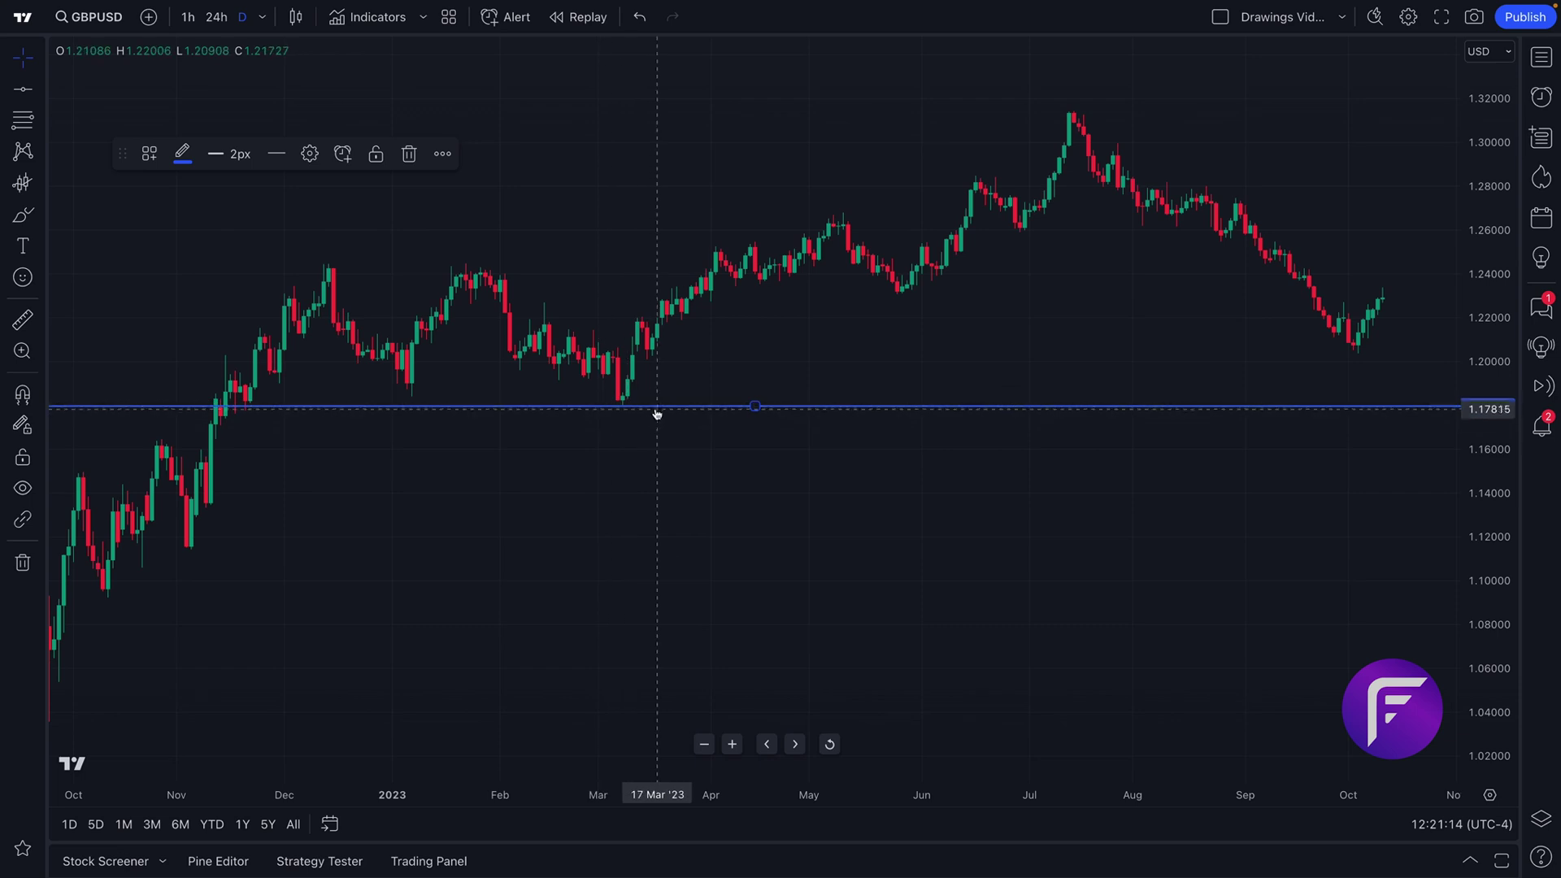
- Make the 1.17974 horizontal line green with a 4px thickness
{"action": "left_click", "coordinate": [181, 153]}
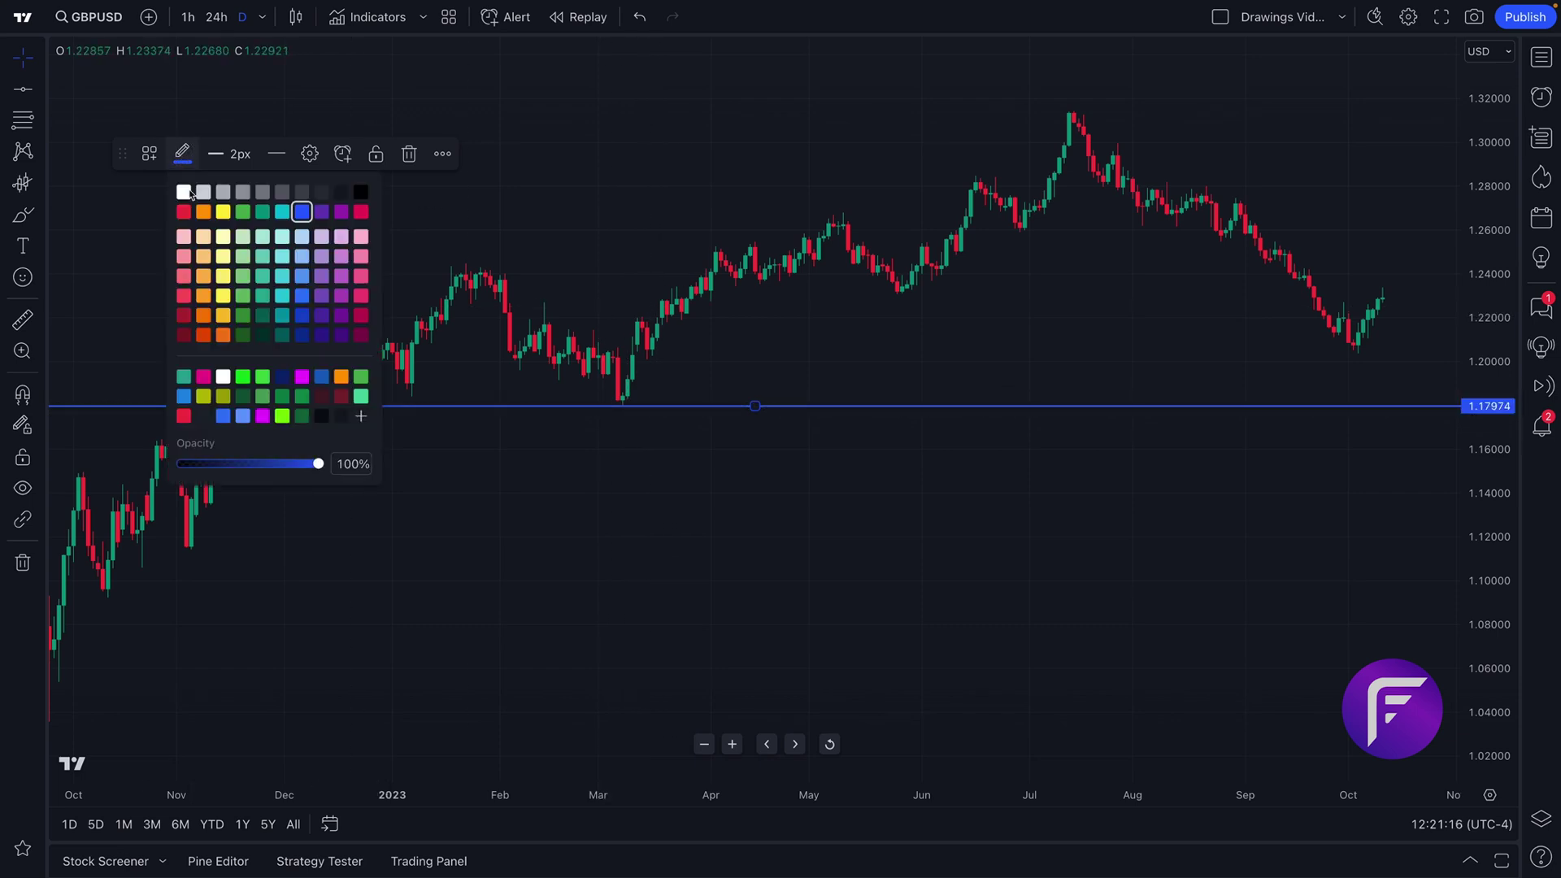
{"action": "left_click", "coordinate": [242, 213]}
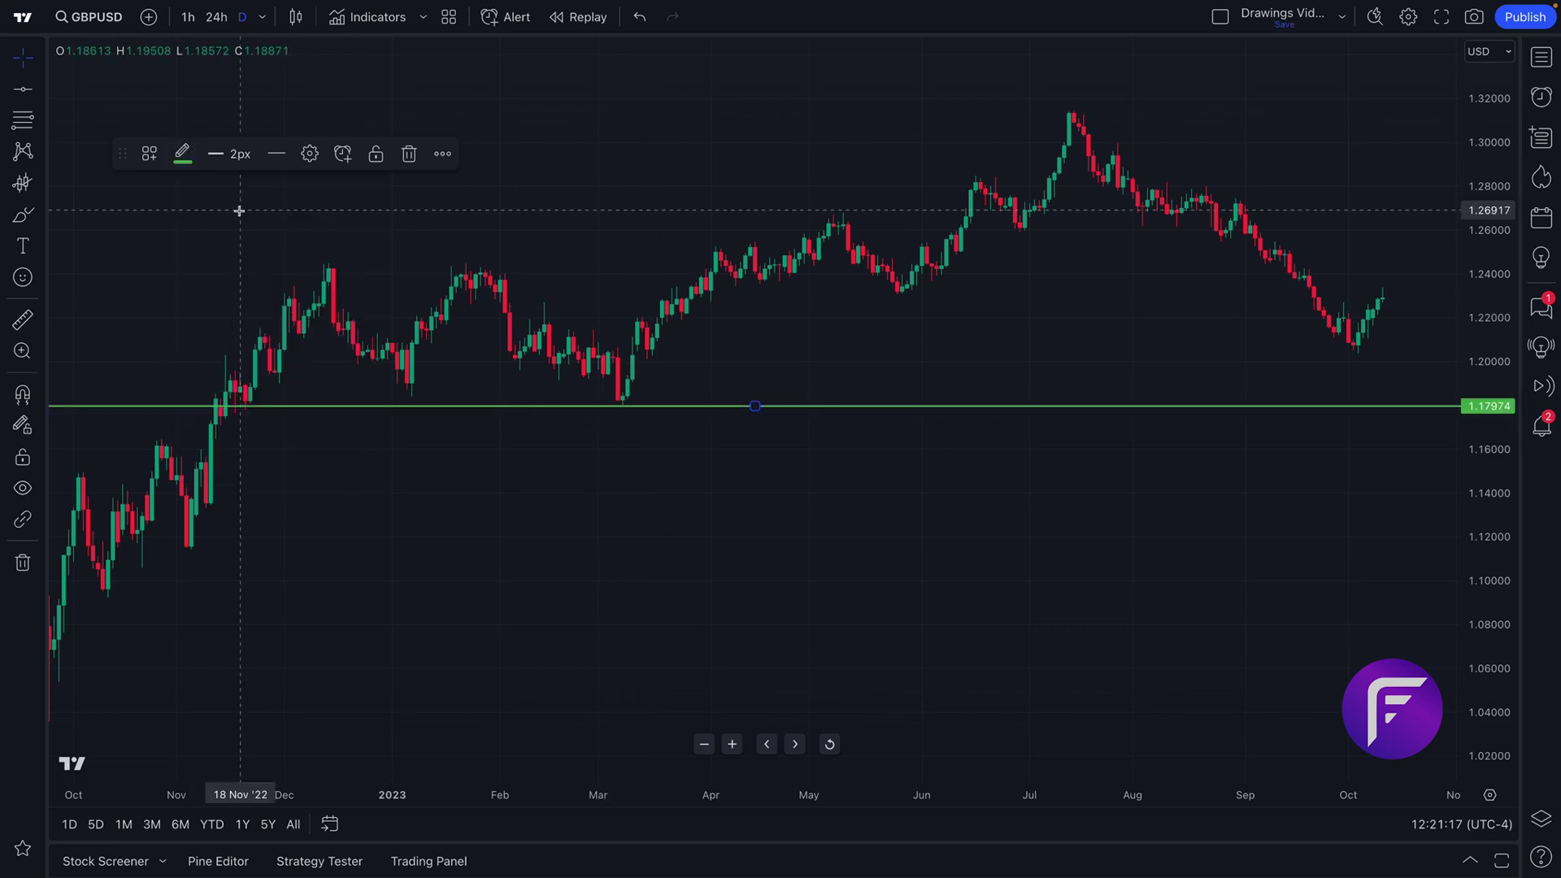
{"action": "left_click", "coordinate": [227, 154]}
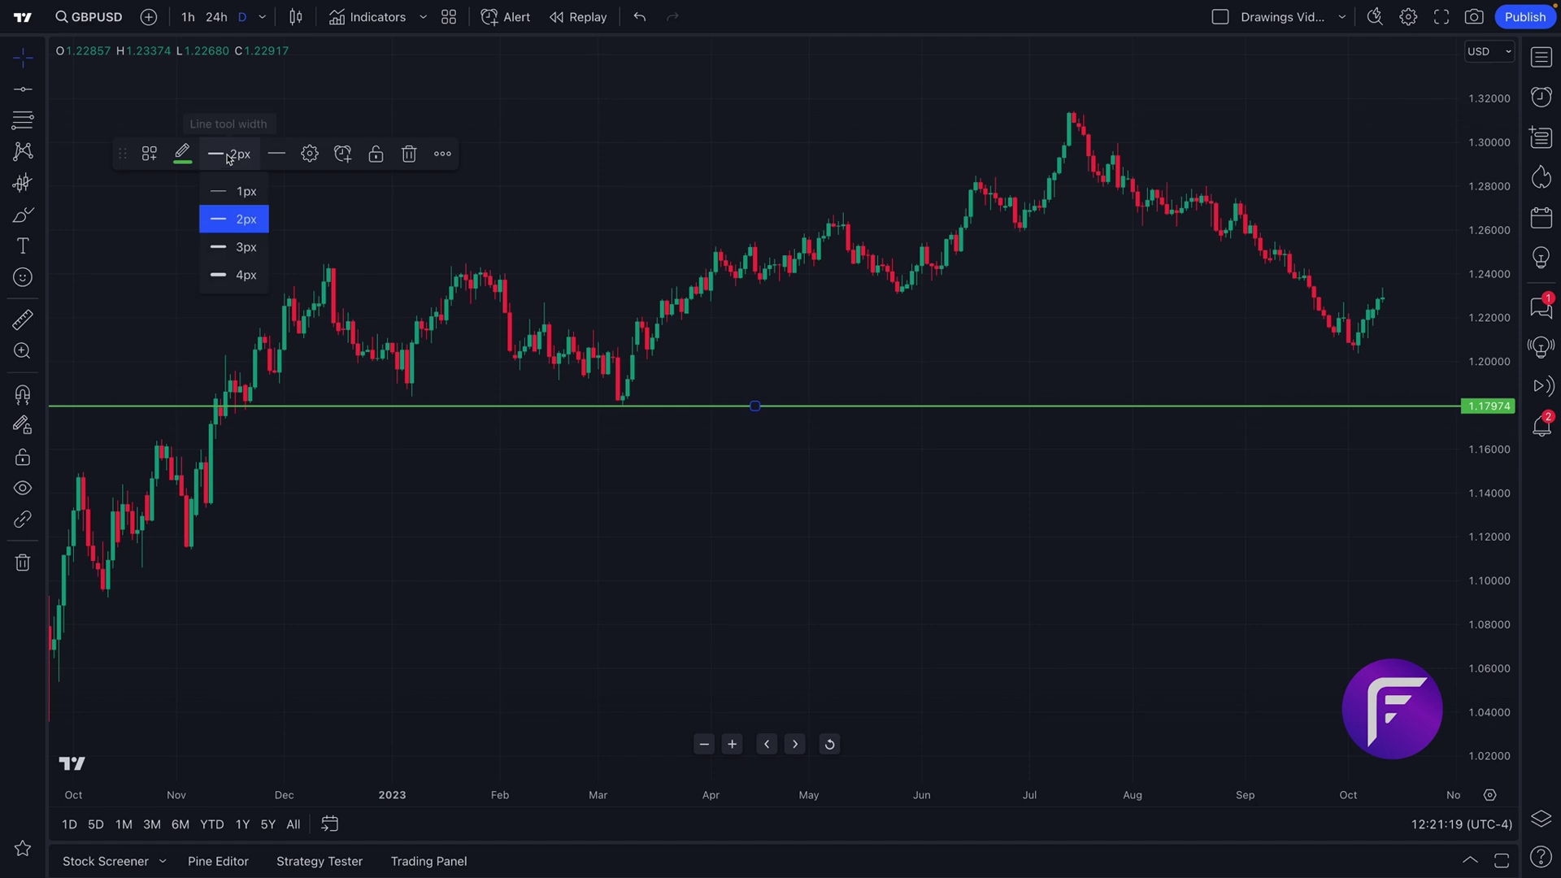
{"action": "left_click", "coordinate": [236, 276]}
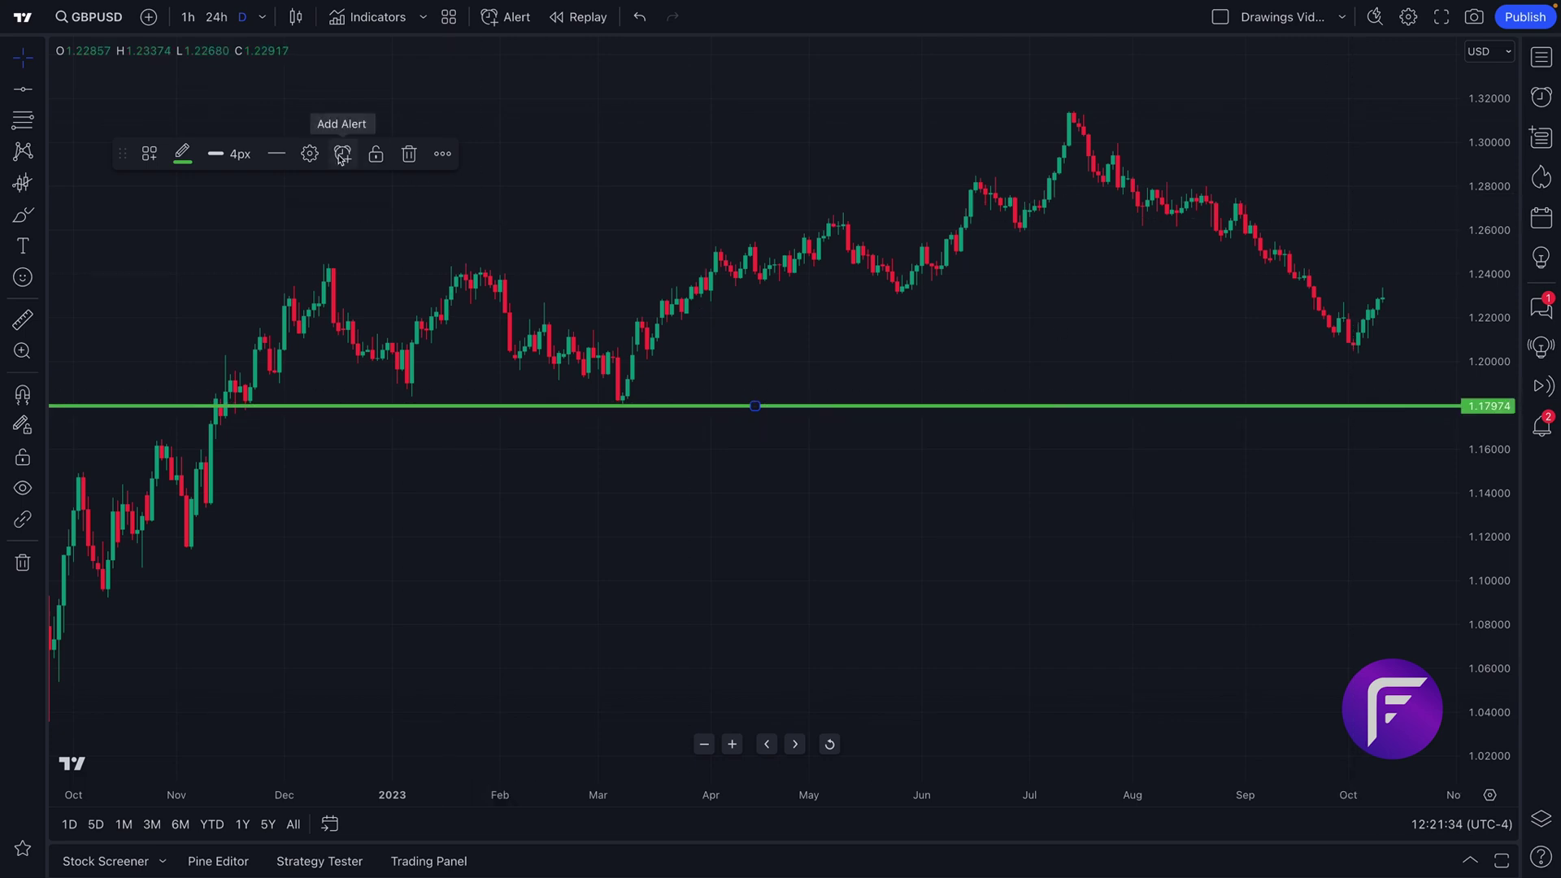
{"action": "left_click_drag", "start_coordinate": [916, 407], "coordinate": [918, 413]}
- In the line's settings, review Style, Text and Coordinates, selecting the 1.17974 price
{"action": "double_click", "coordinate": [918, 413]}
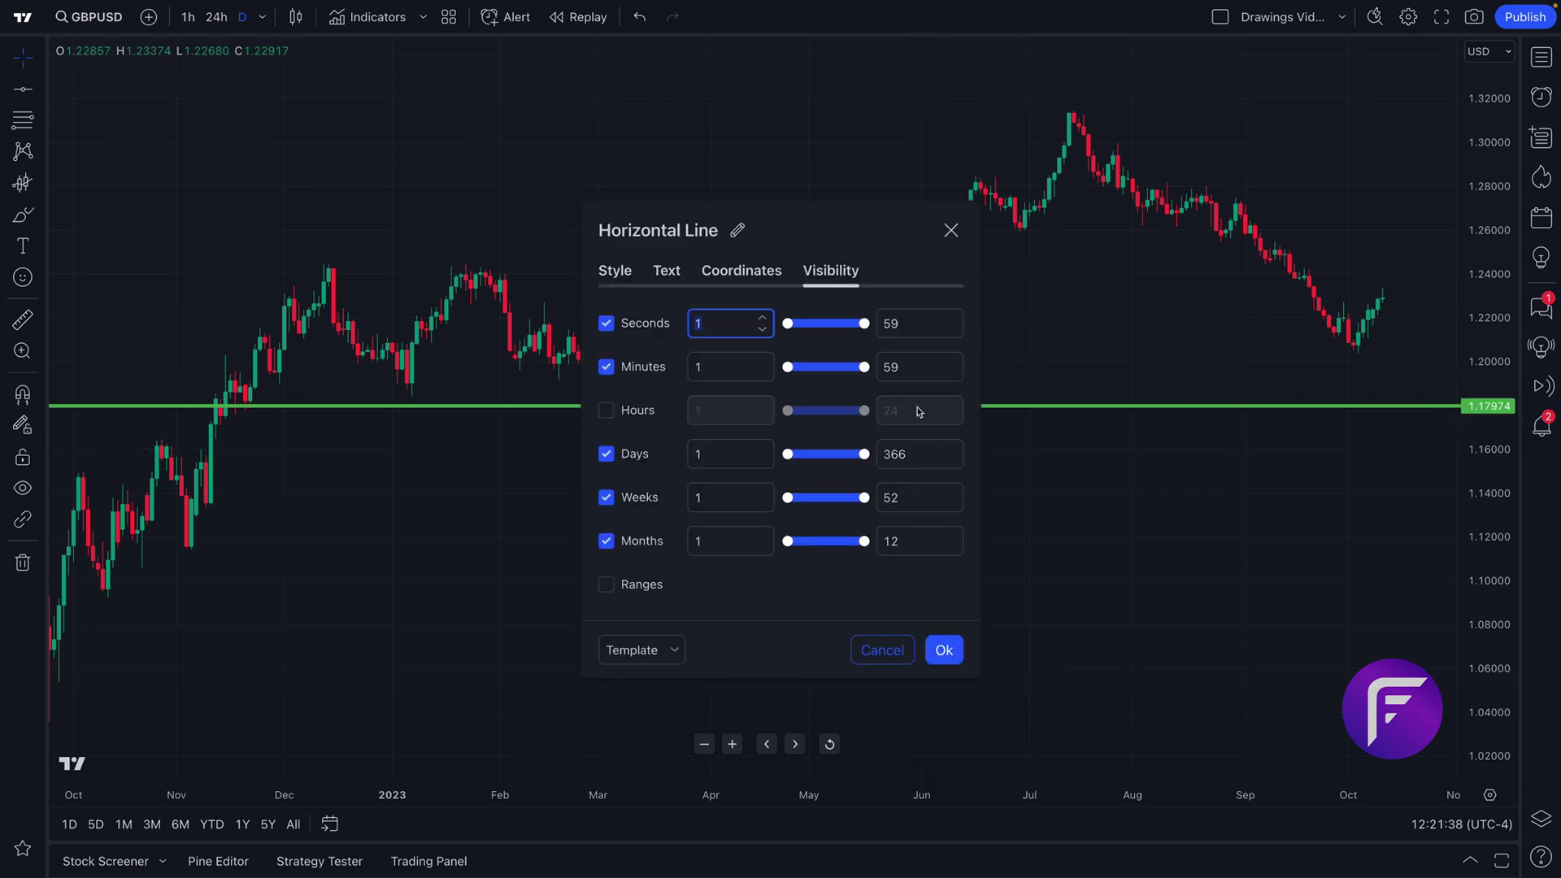
{"action": "left_click", "coordinate": [616, 271]}
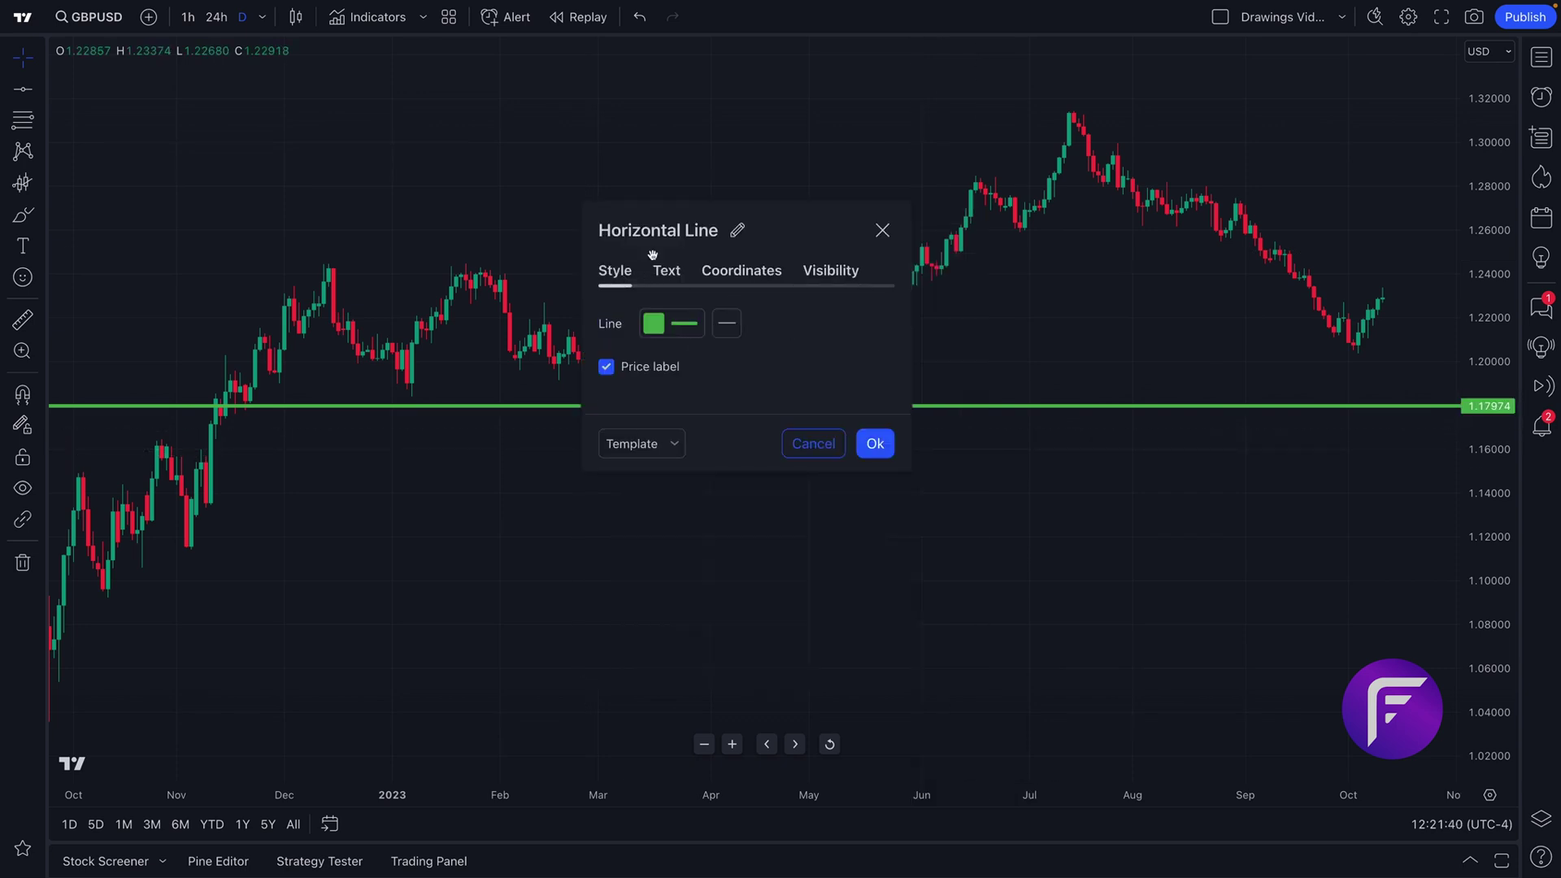
{"action": "left_click_drag", "start_coordinate": [808, 230], "coordinate": [362, 122]}
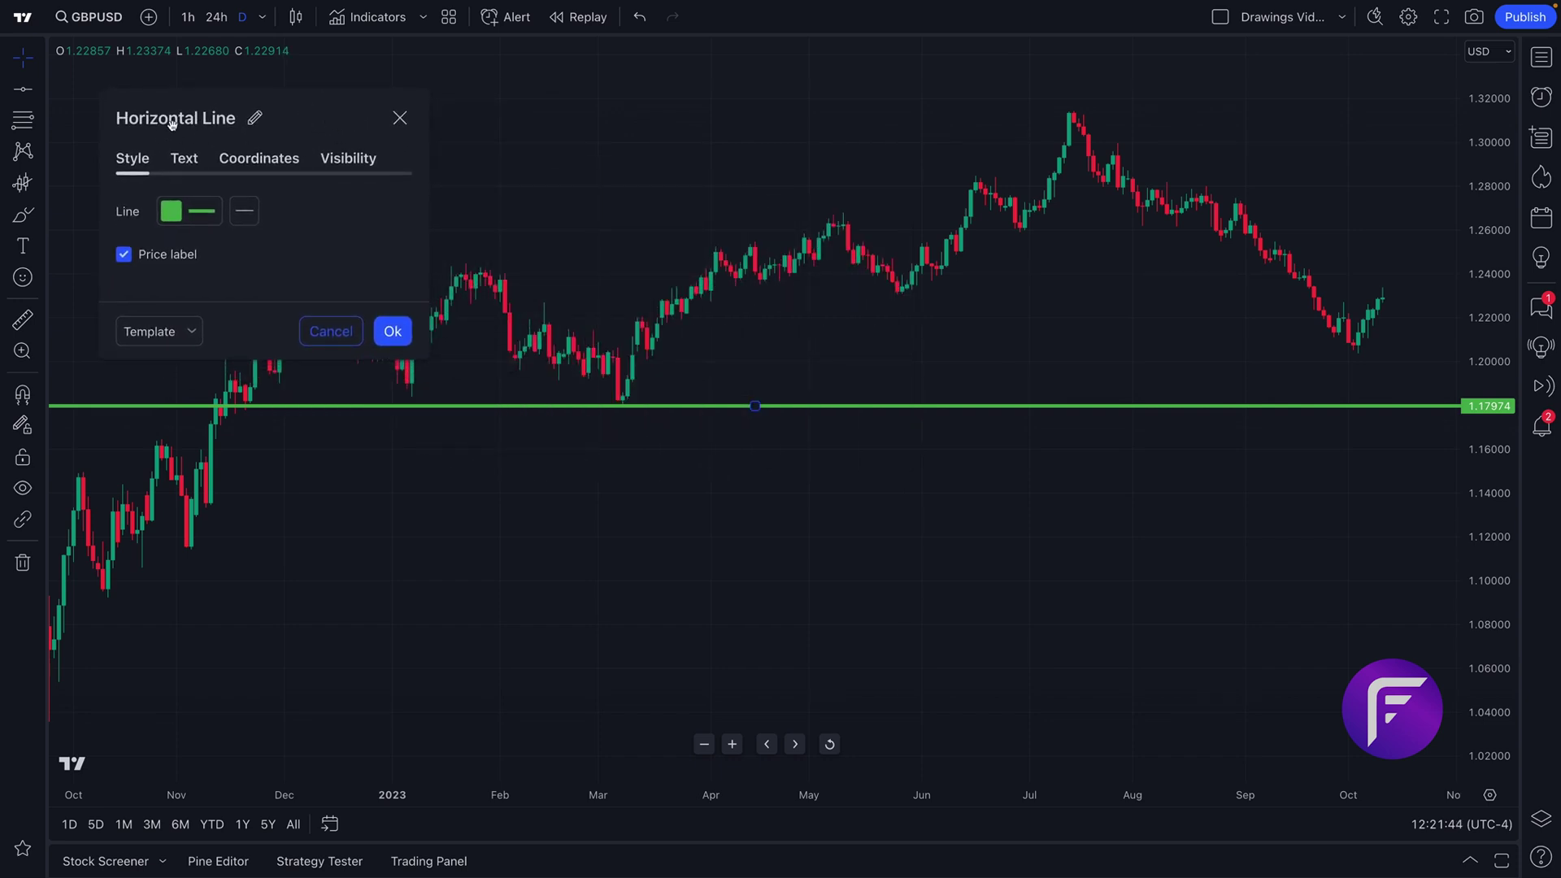
{"action": "left_click", "coordinate": [185, 213]}
{"action": "left_click", "coordinate": [184, 159]}
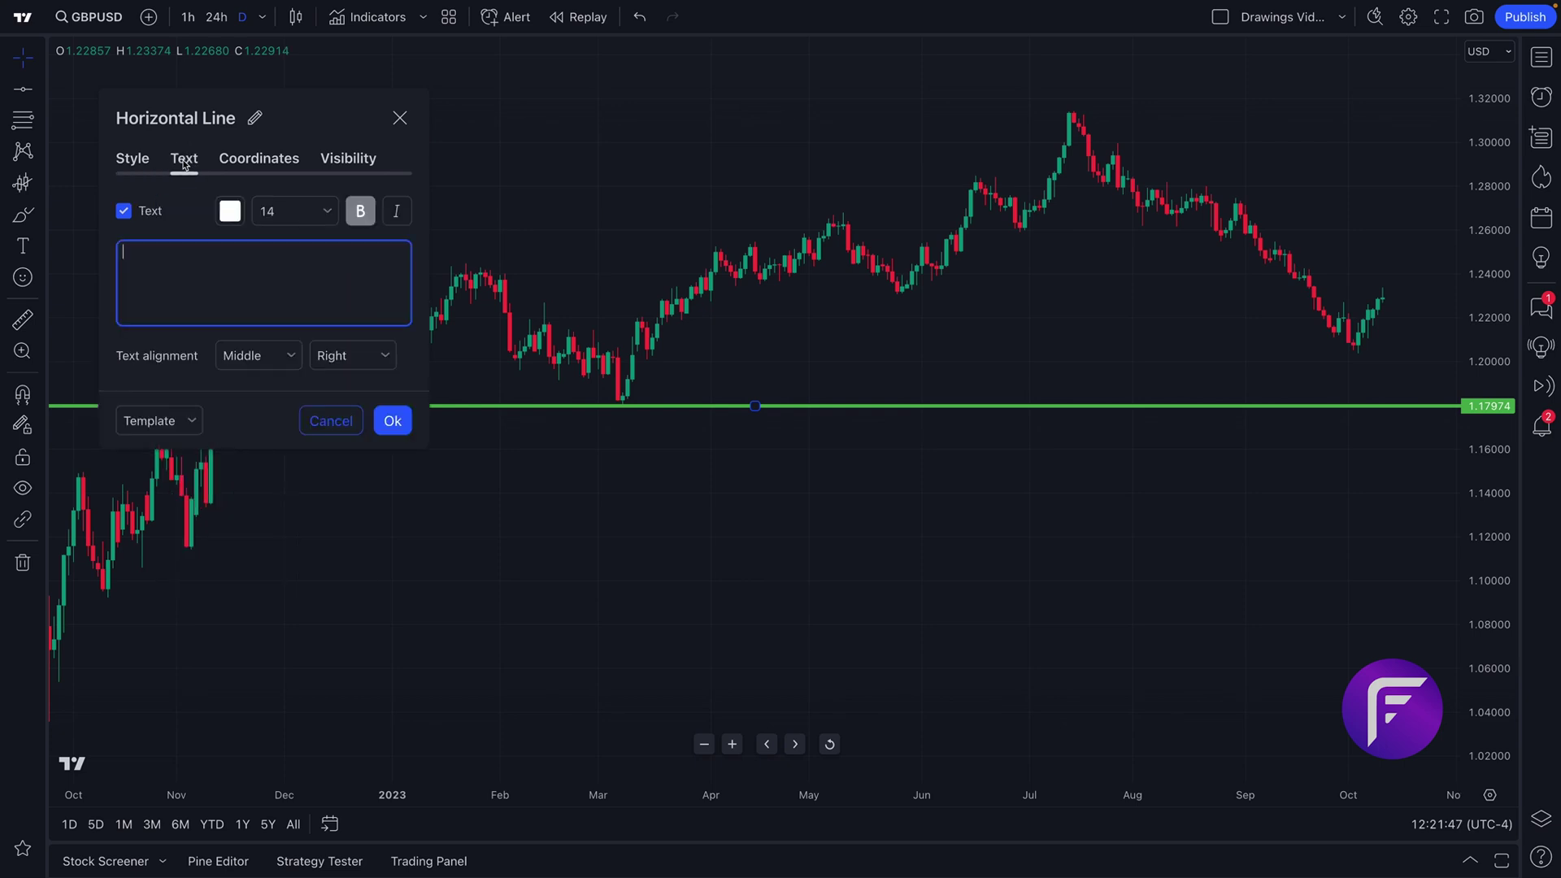
{"action": "left_click", "coordinate": [257, 160]}
{"action": "left_click", "coordinate": [218, 213]}
{"action": "left_click_drag", "start_coordinate": [246, 211], "coordinate": [199, 211]}
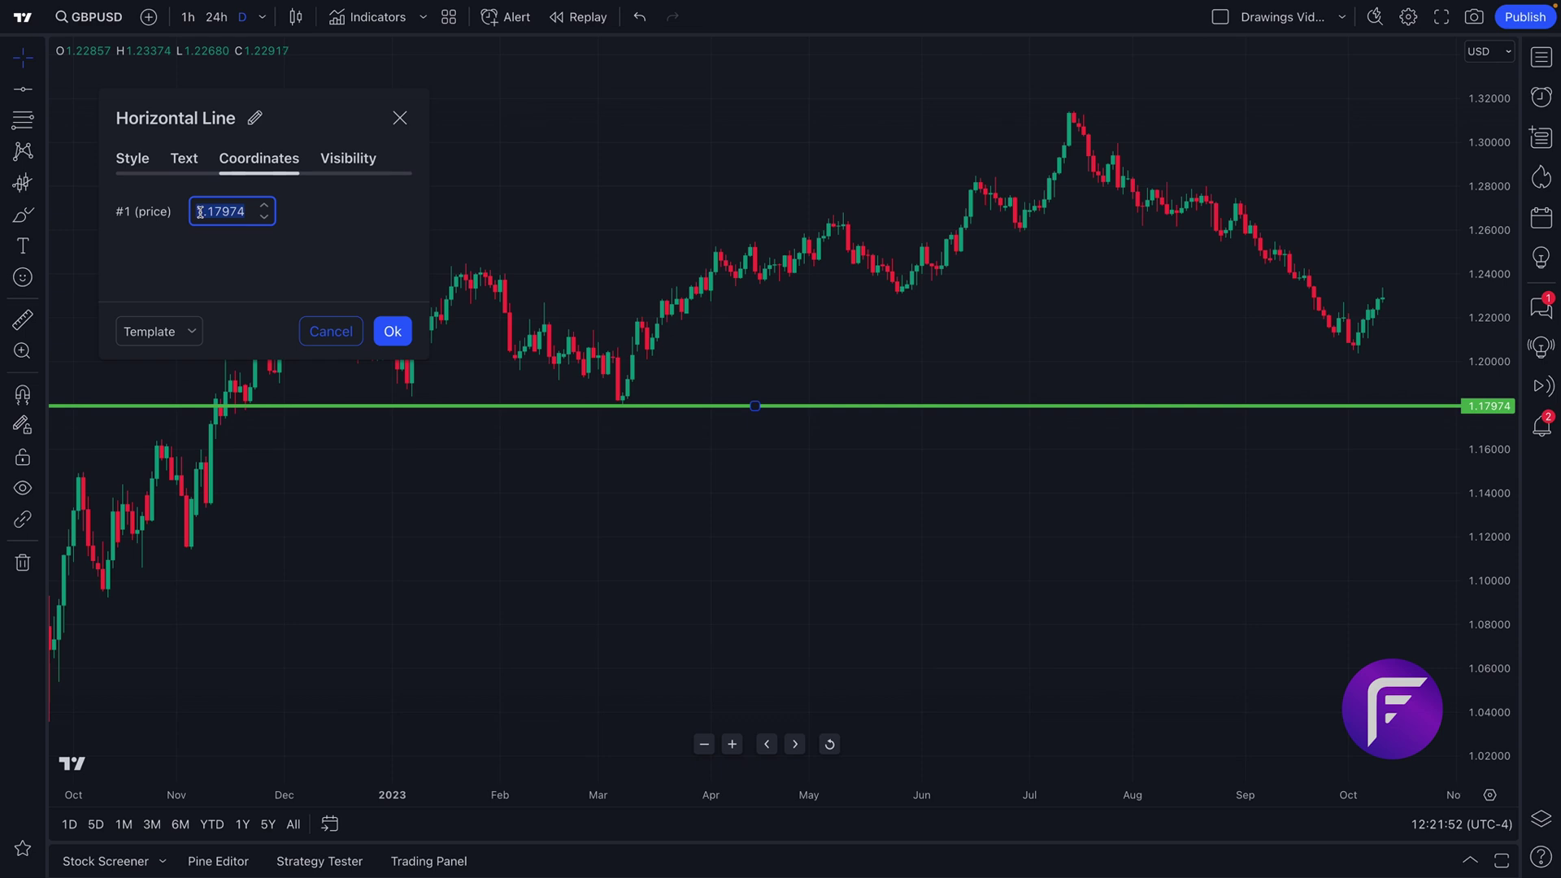
- On the Visibility tab, enable Hours and disable Days so the line hides on daily charts
{"action": "left_click", "coordinate": [356, 160]}
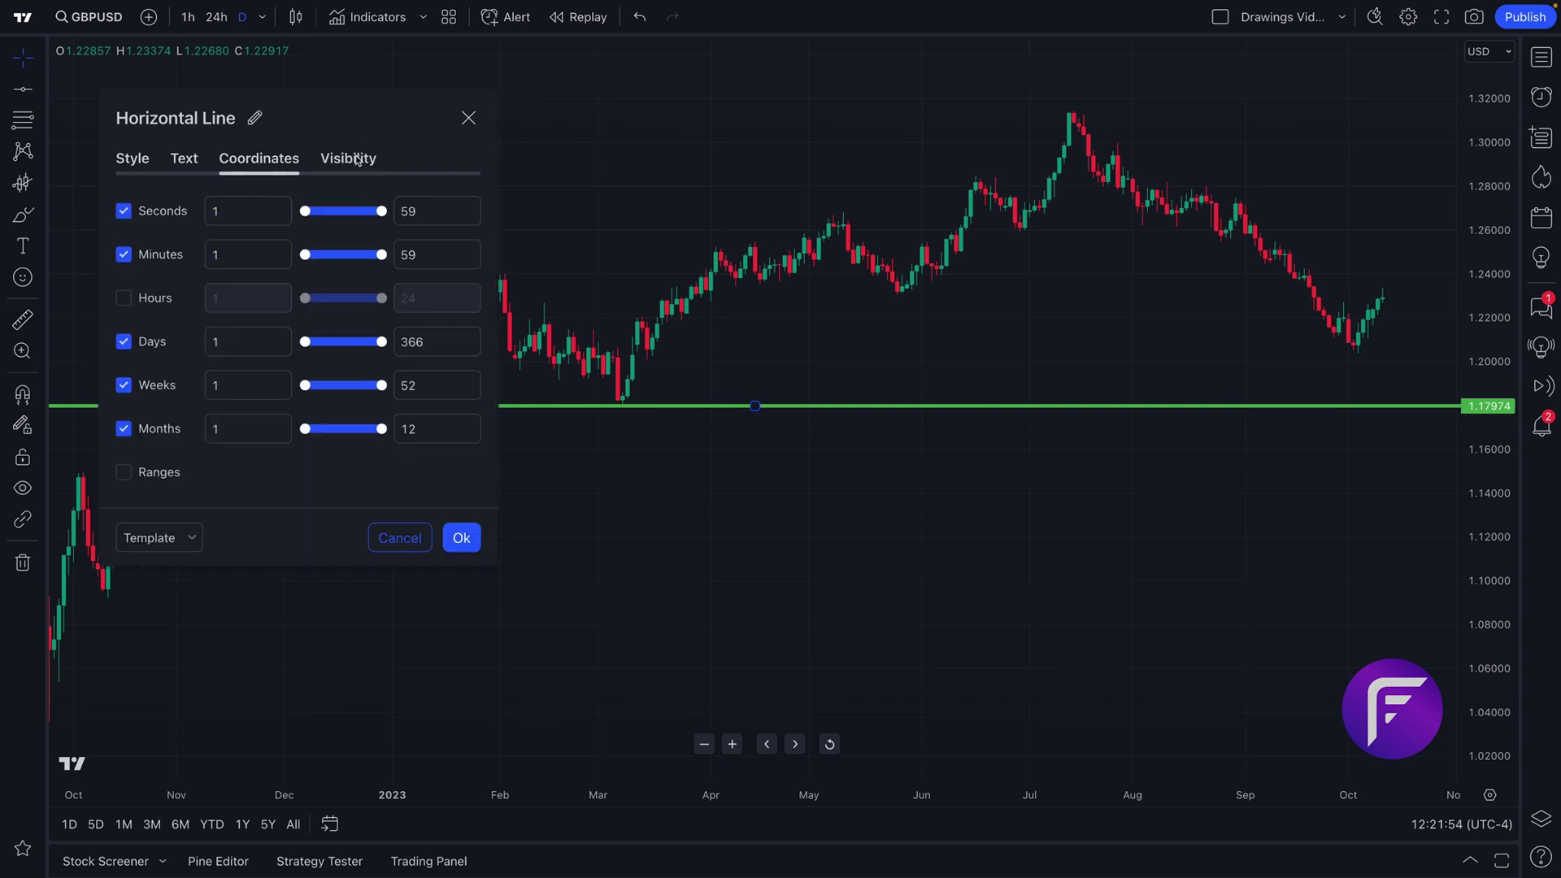
{"action": "left_click", "coordinate": [124, 299]}
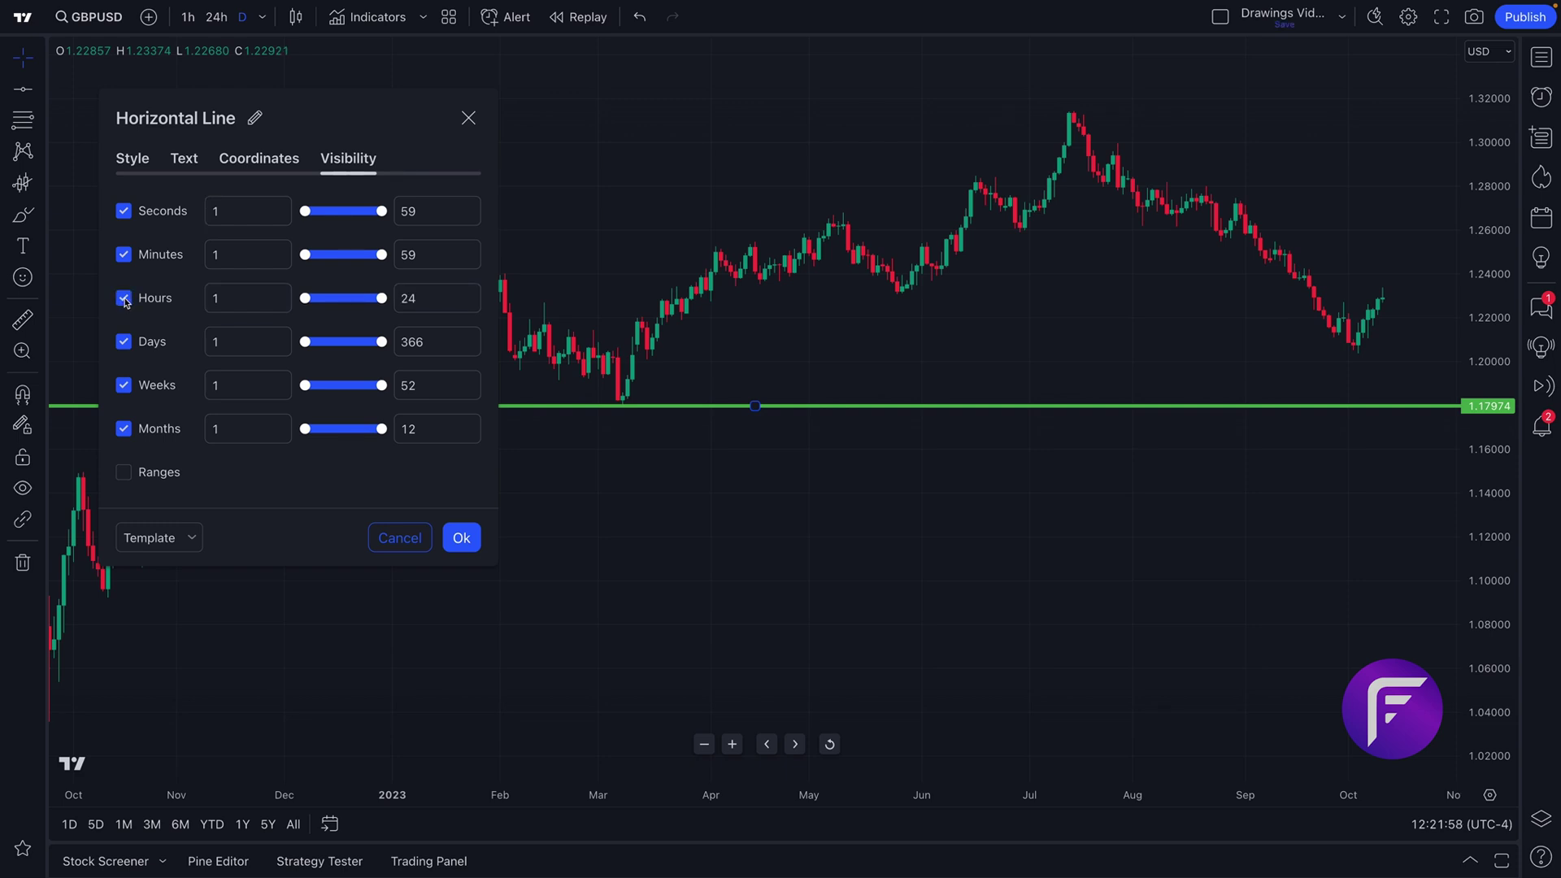
{"action": "mouse_move", "coordinate": [302, 120]}
{"action": "left_mouse_down"}
{"action": "mouse_move", "coordinate": [352, 163]}
{"action": "mouse_move", "coordinate": [320, 118]}
{"action": "mouse_move", "coordinate": [276, 110]}
{"action": "left_mouse_up"}
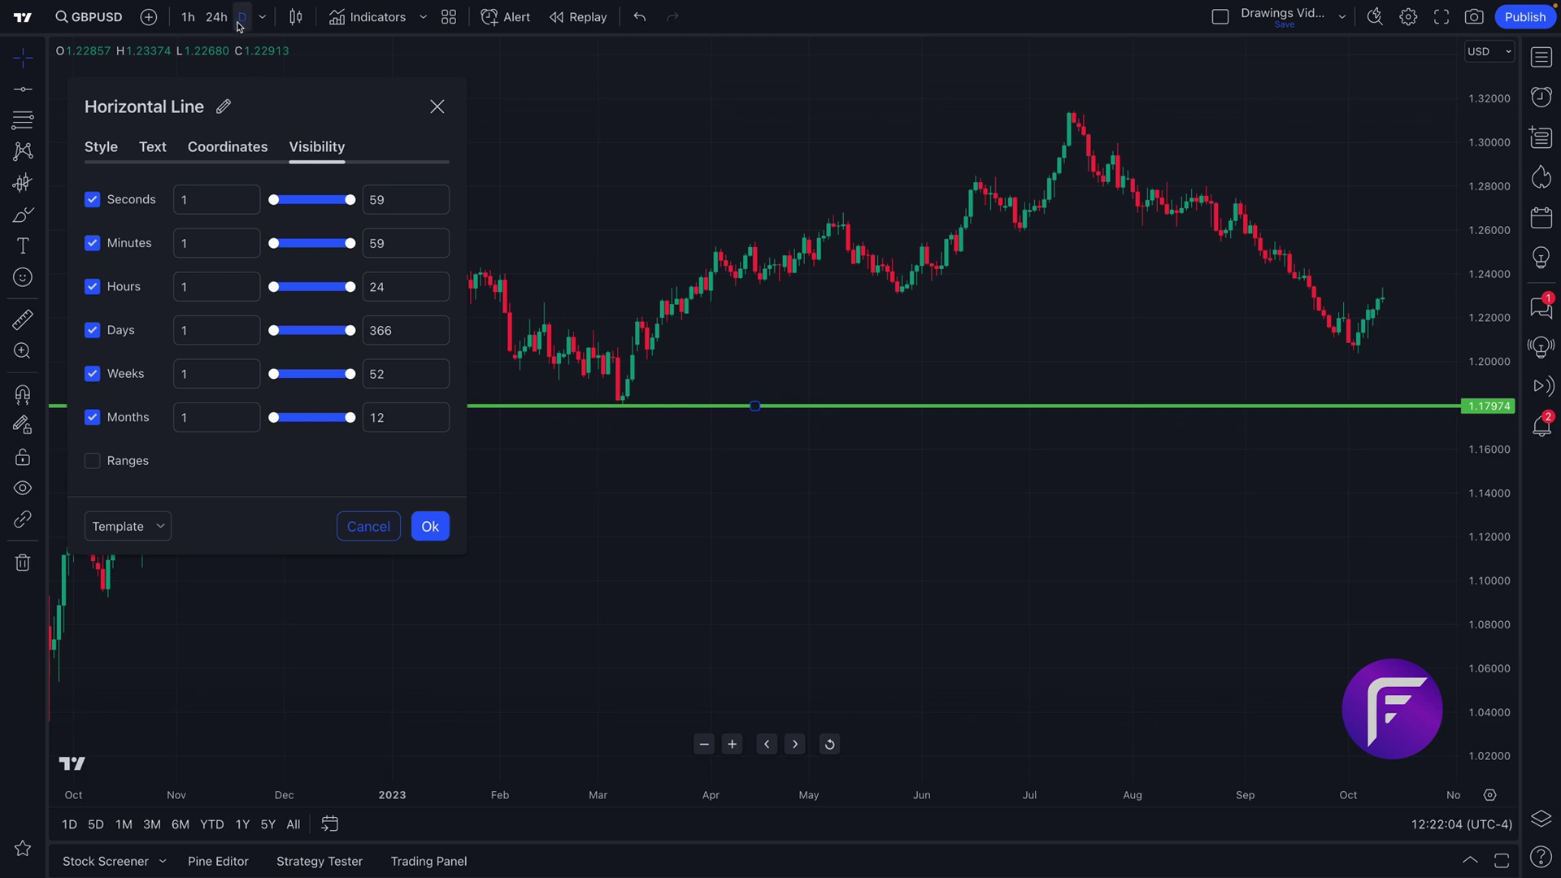
{"action": "left_click", "coordinate": [92, 331]}
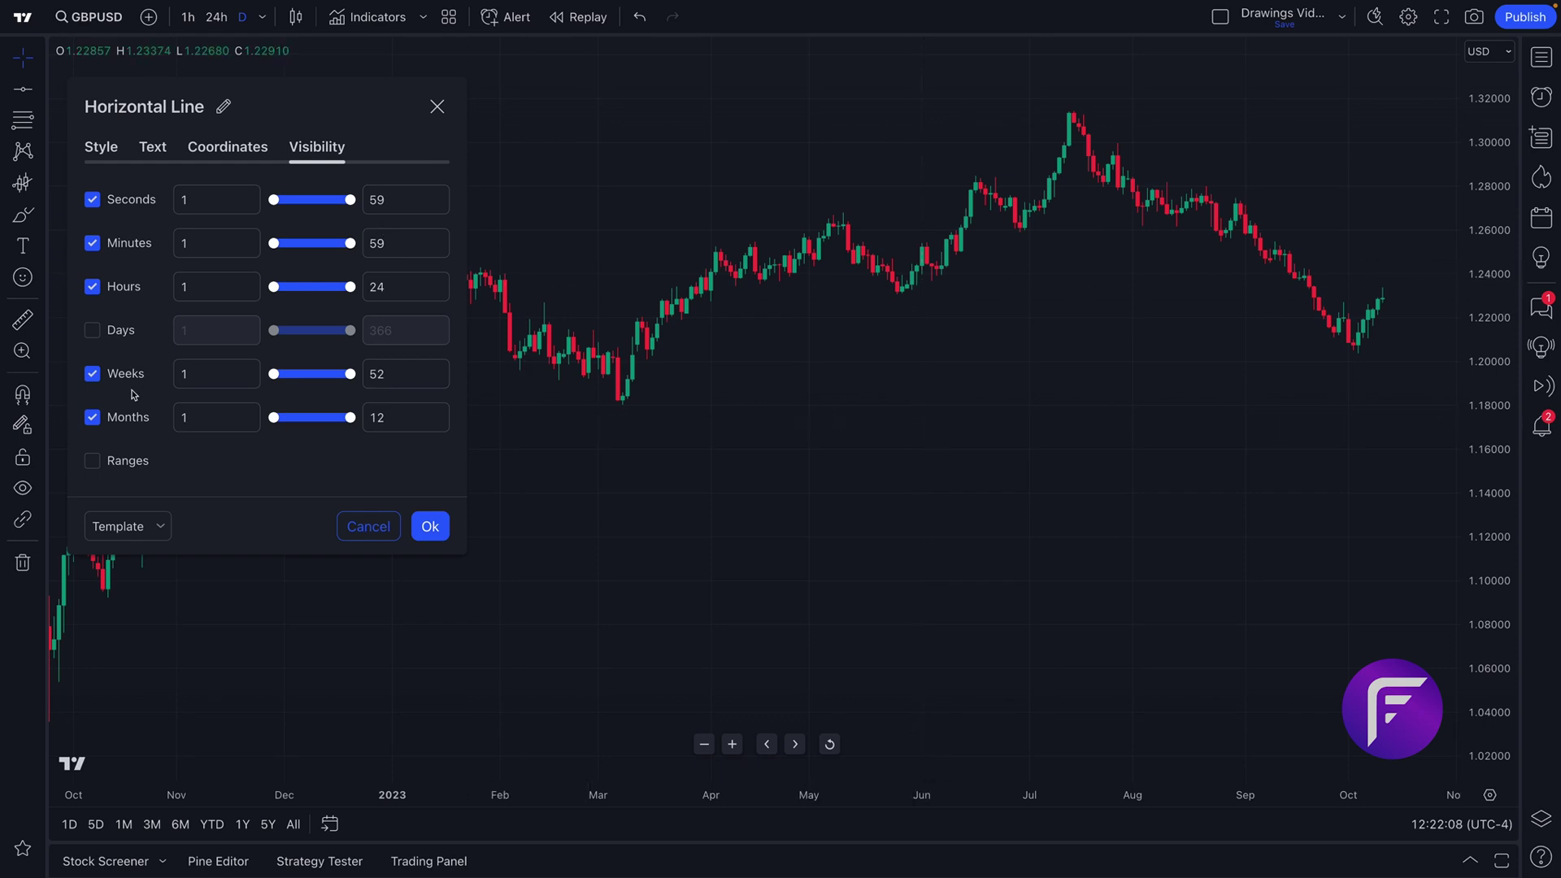
{"action": "left_click", "coordinate": [262, 18]}
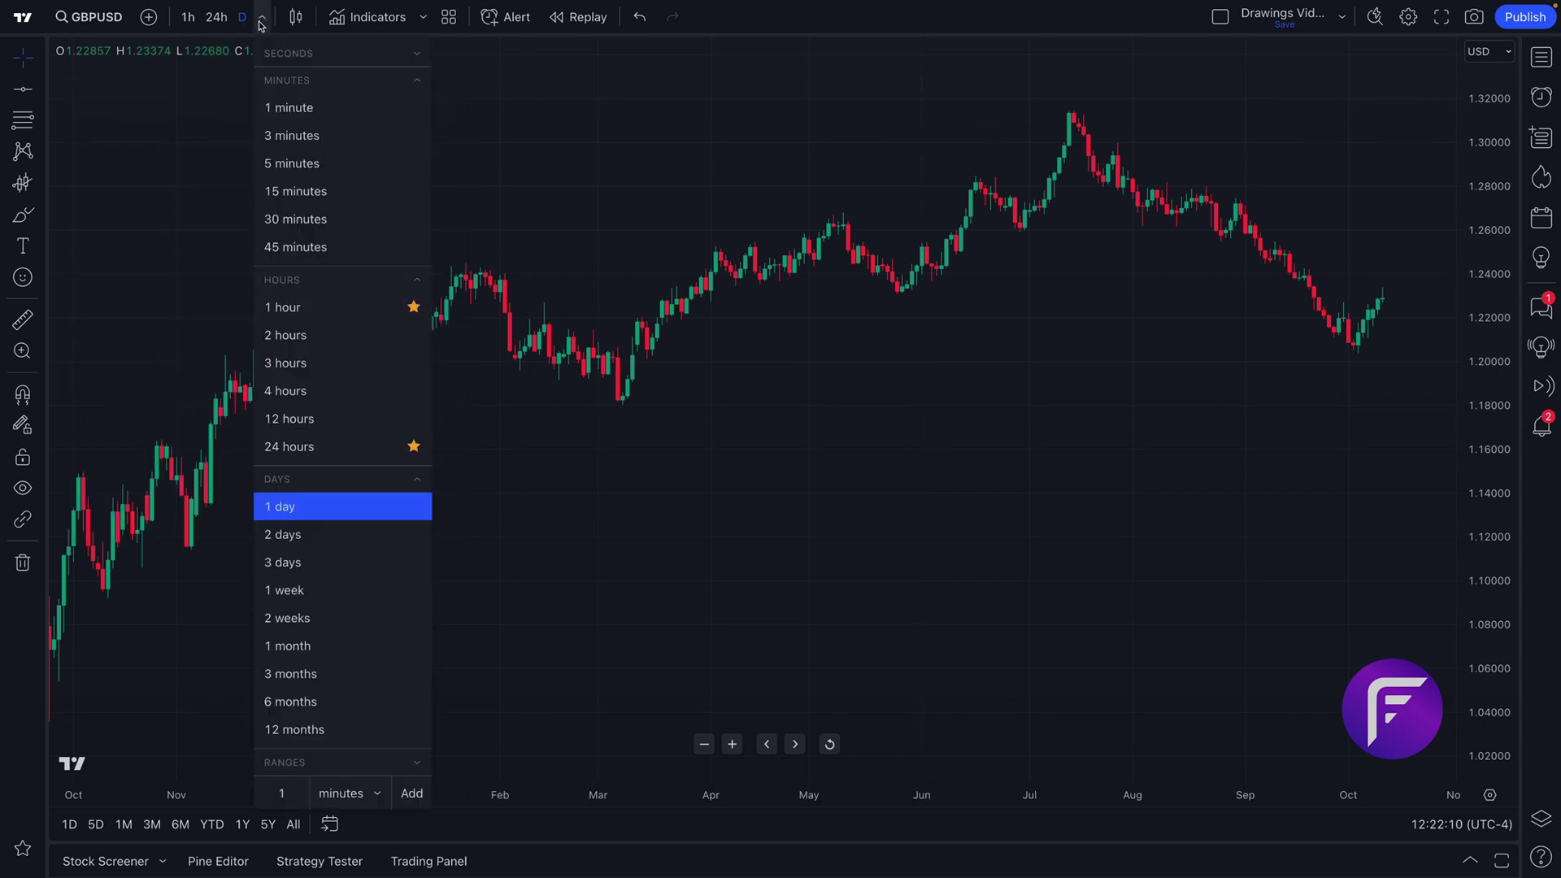
- Switch to the weekly chart and re-enable Days visibility for the green line
{"action": "left_click", "coordinate": [323, 591]}
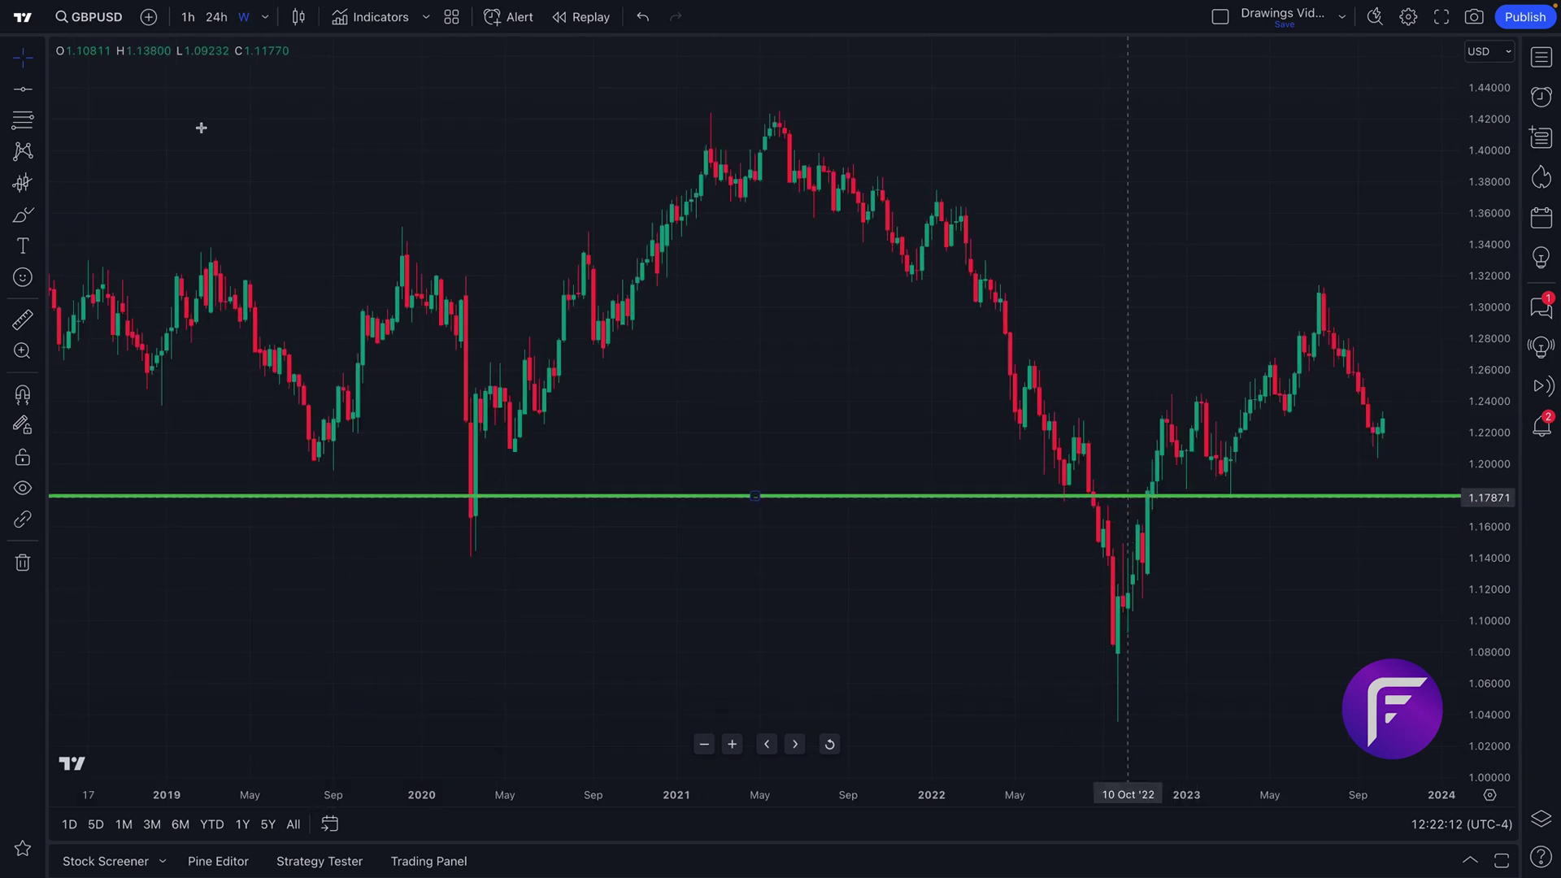
{"action": "left_click", "coordinate": [265, 17]}
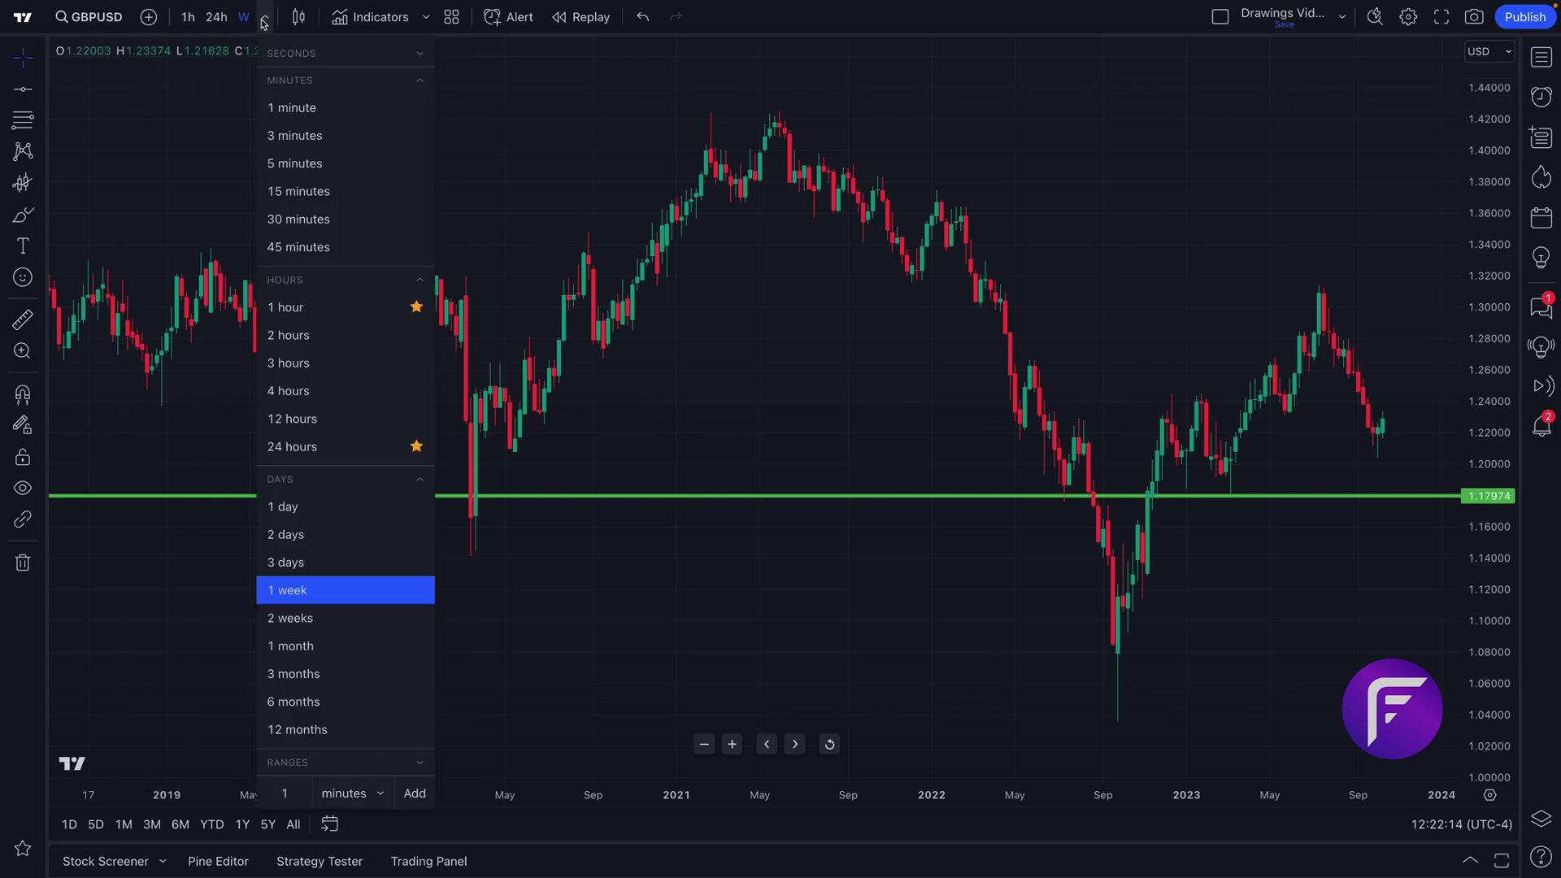
{"action": "left_click", "coordinate": [760, 496]}
{"action": "double_click", "coordinate": [773, 497]}
{"action": "left_click", "coordinate": [637, 458]}
{"action": "left_click", "coordinate": [943, 649]}
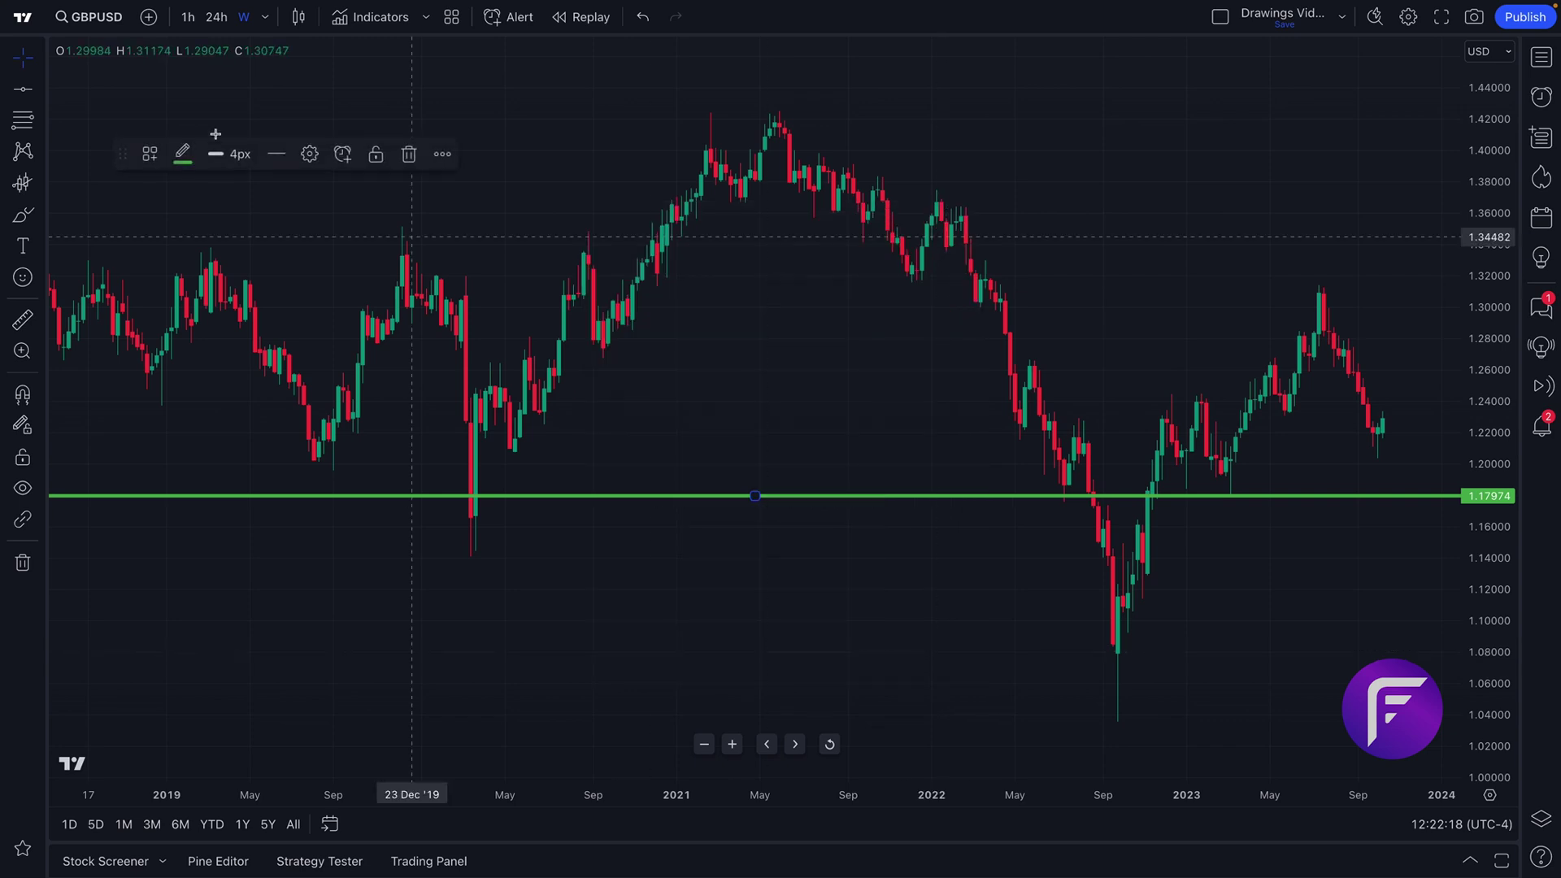
- Return to the 1-day interval and pan to show December 2022 to October 2023
{"action": "left_click", "coordinate": [262, 21]}
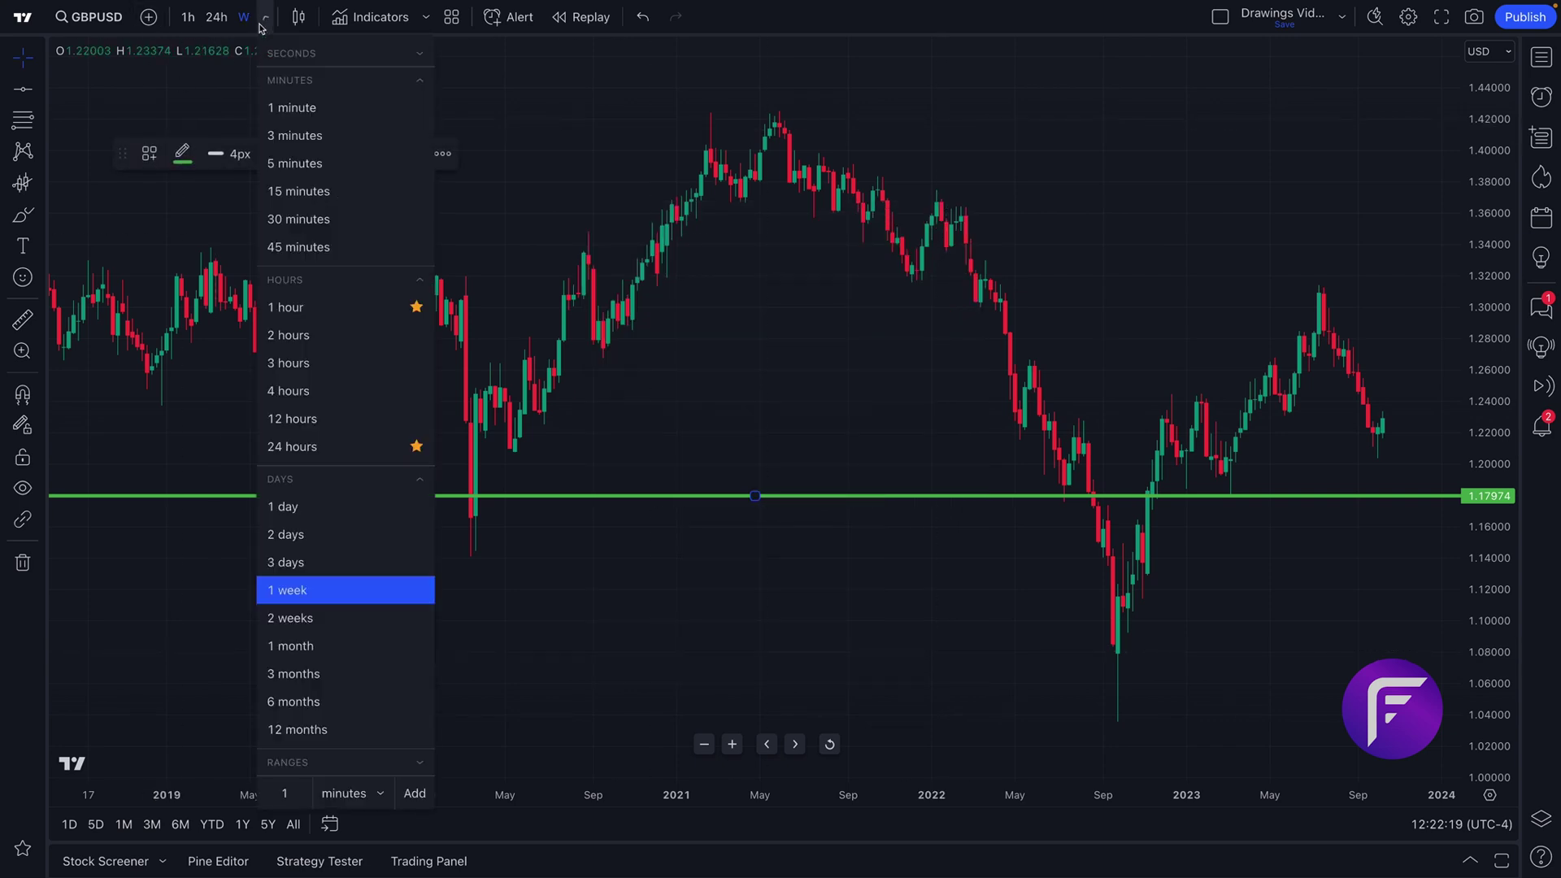
{"action": "left_click", "coordinate": [334, 506]}
{"action": "scroll", "coordinate": [494, 350], "scroll_direction": "up", "scroll_amount": 5}
{"action": "left_click_drag", "start_coordinate": [807, 428], "coordinate": [661, 442]}
{"action": "scroll", "coordinate": [656, 408], "scroll_direction": "down", "scroll_amount": 2}
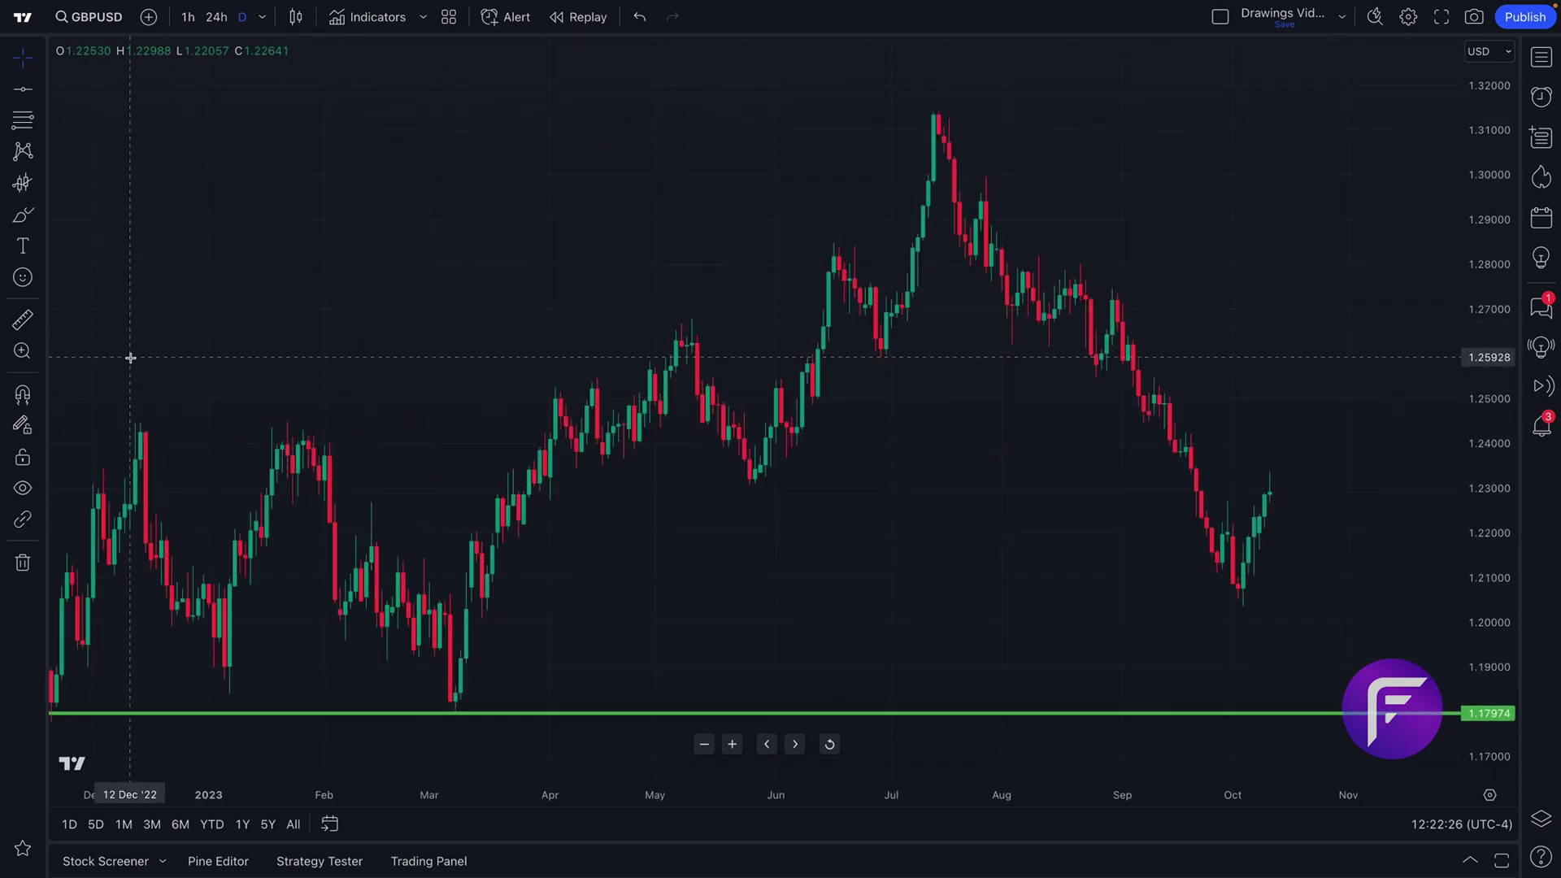
{"action": "scroll", "coordinate": [163, 325], "scroll_direction": "down", "scroll_amount": 2}
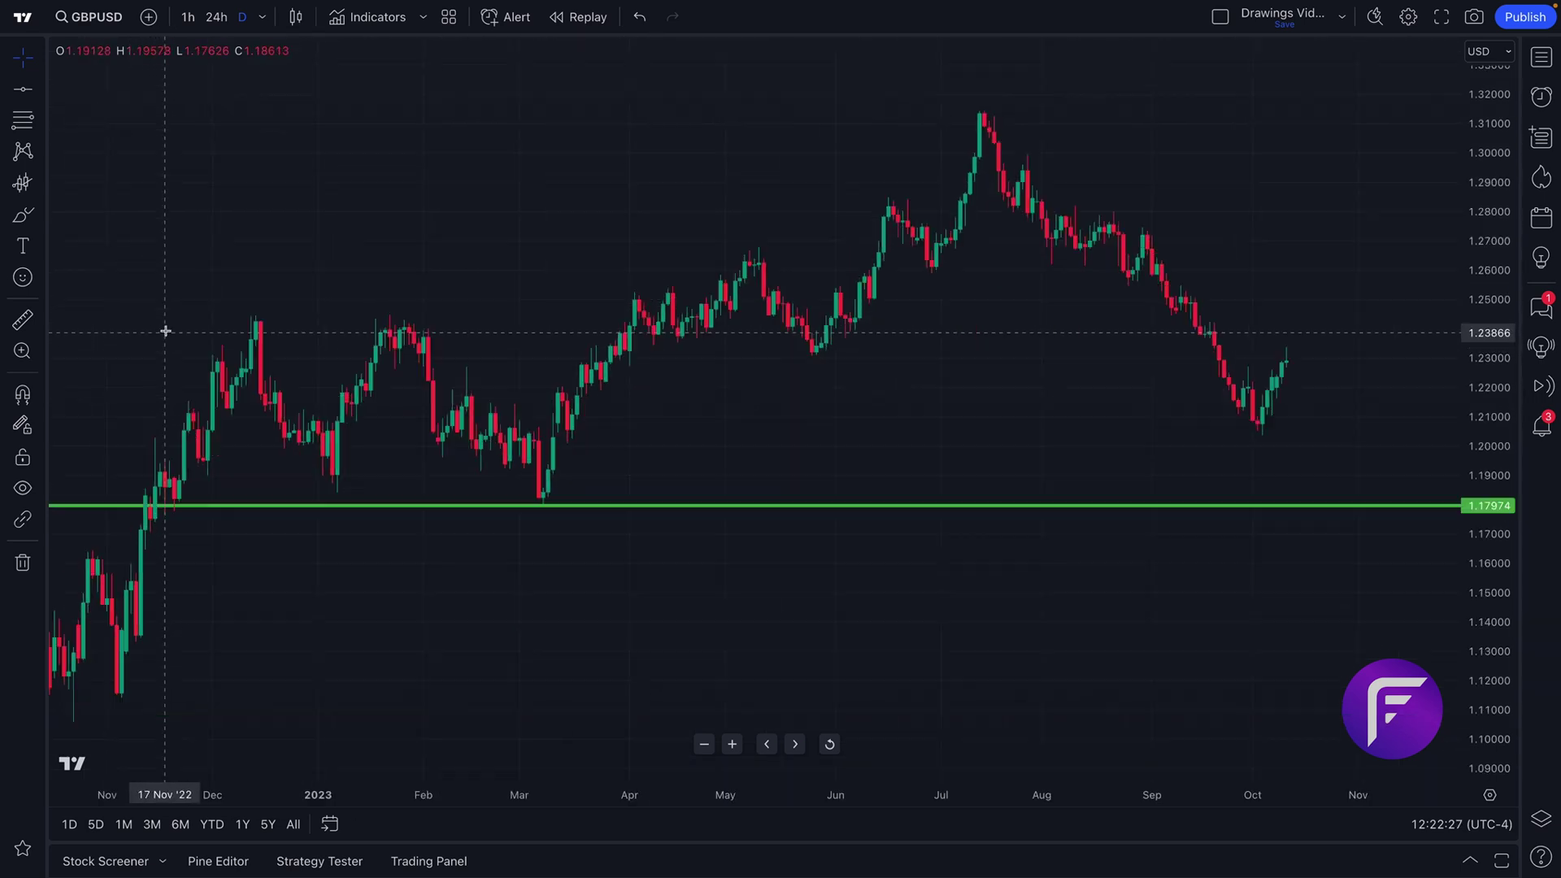
- Star Brush, Highlighter and Arrow Marker as favourites and reposition the favourites bar
{"action": "left_click", "coordinate": [41, 220]}
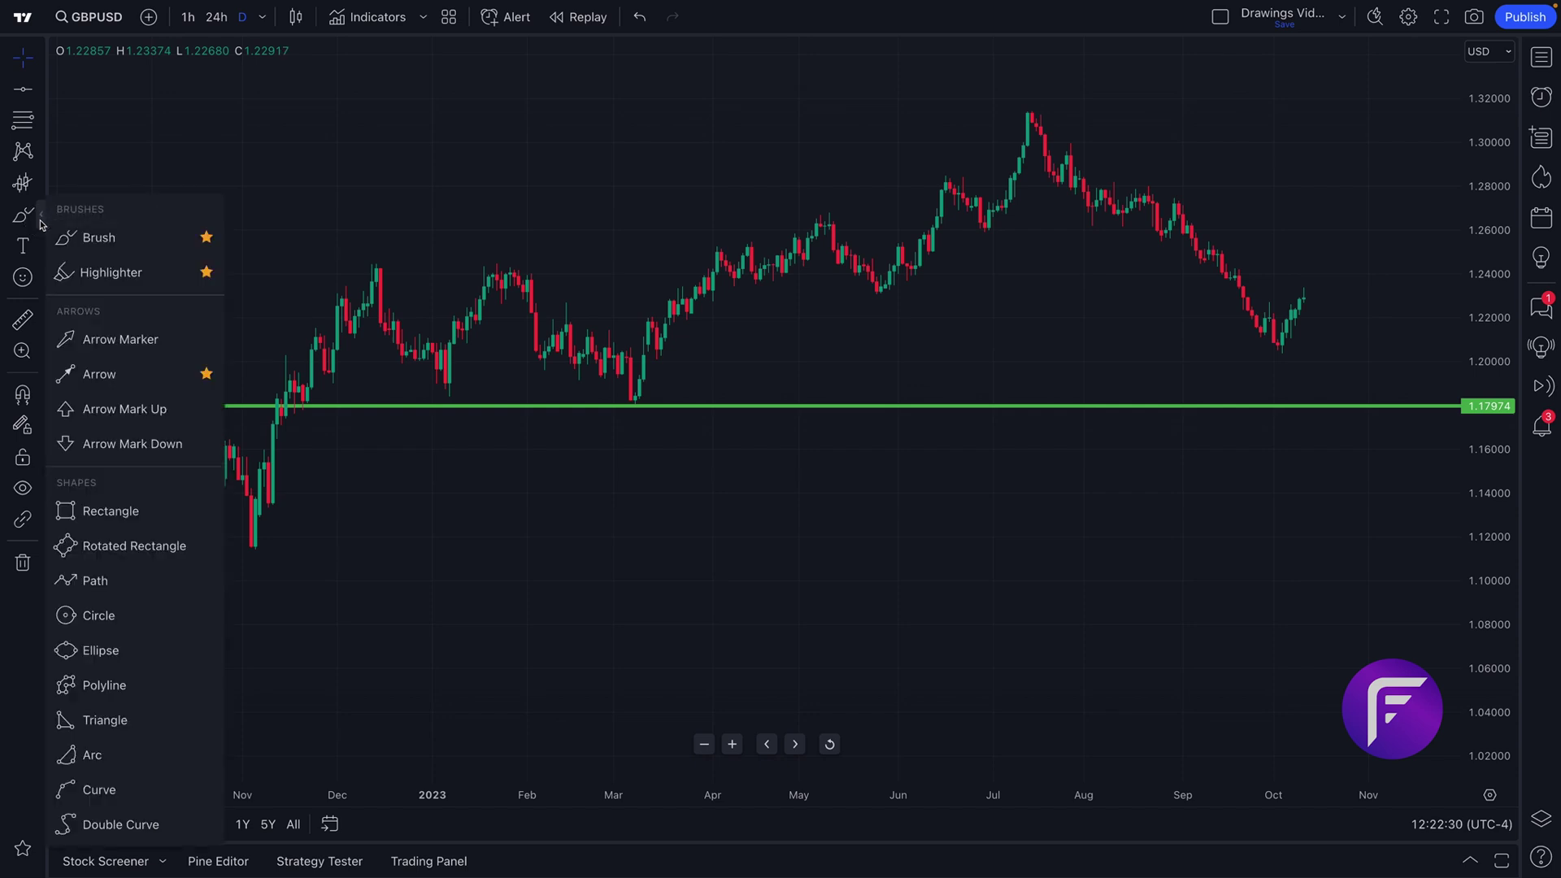
{"action": "left_click", "coordinate": [207, 240]}
{"action": "left_click", "coordinate": [206, 274]}
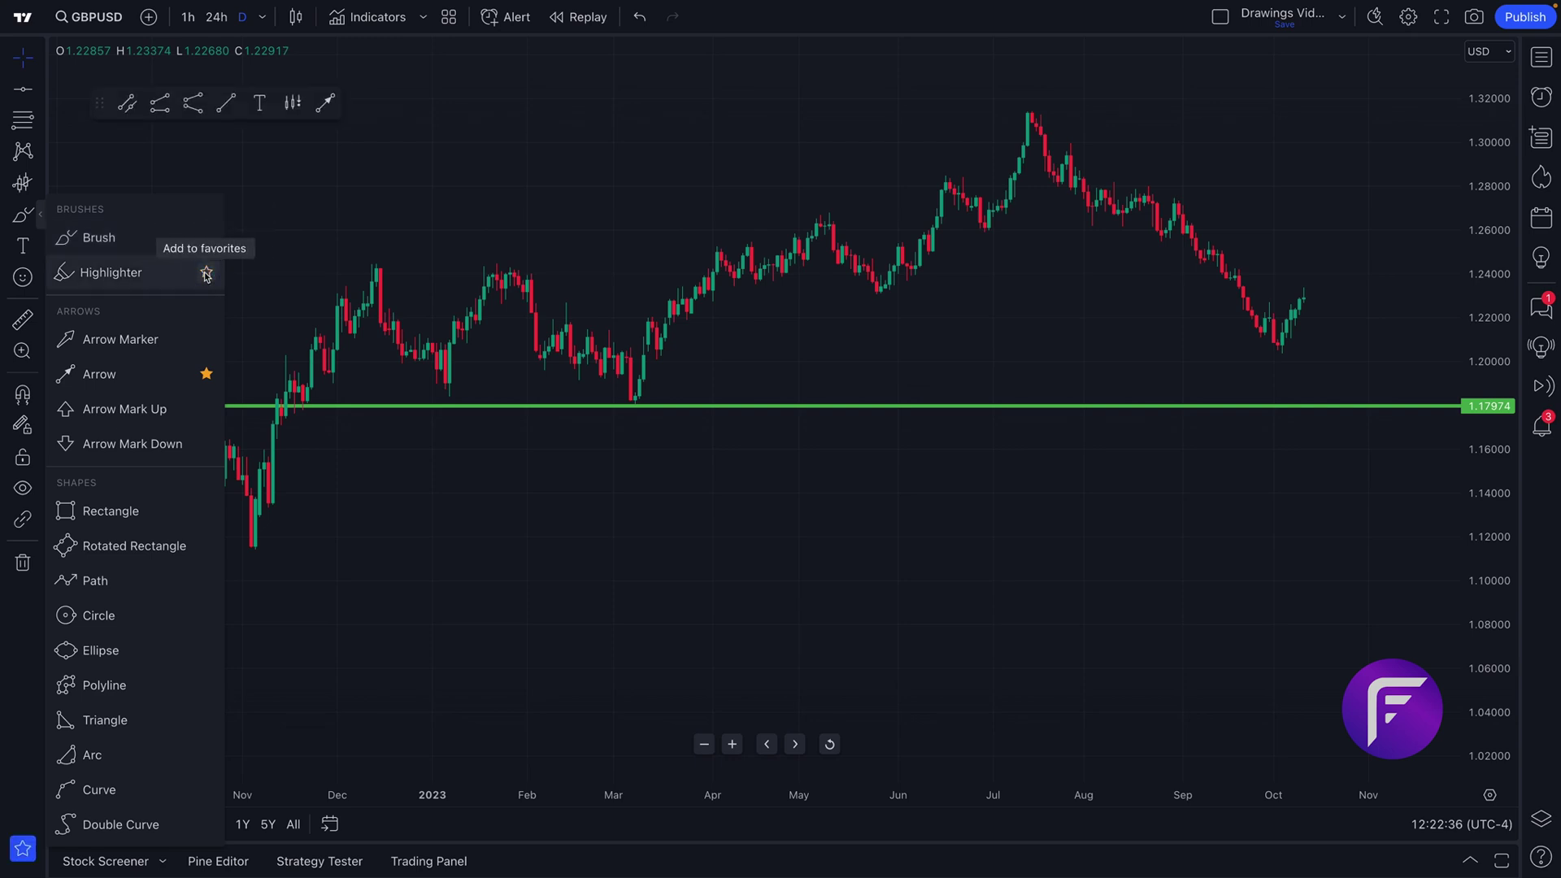
{"action": "mouse_move", "coordinate": [98, 107]}
{"action": "left_mouse_down"}
{"action": "mouse_move", "coordinate": [167, 108]}
{"action": "mouse_move", "coordinate": [127, 108]}
{"action": "mouse_move", "coordinate": [163, 129]}
{"action": "left_mouse_up"}
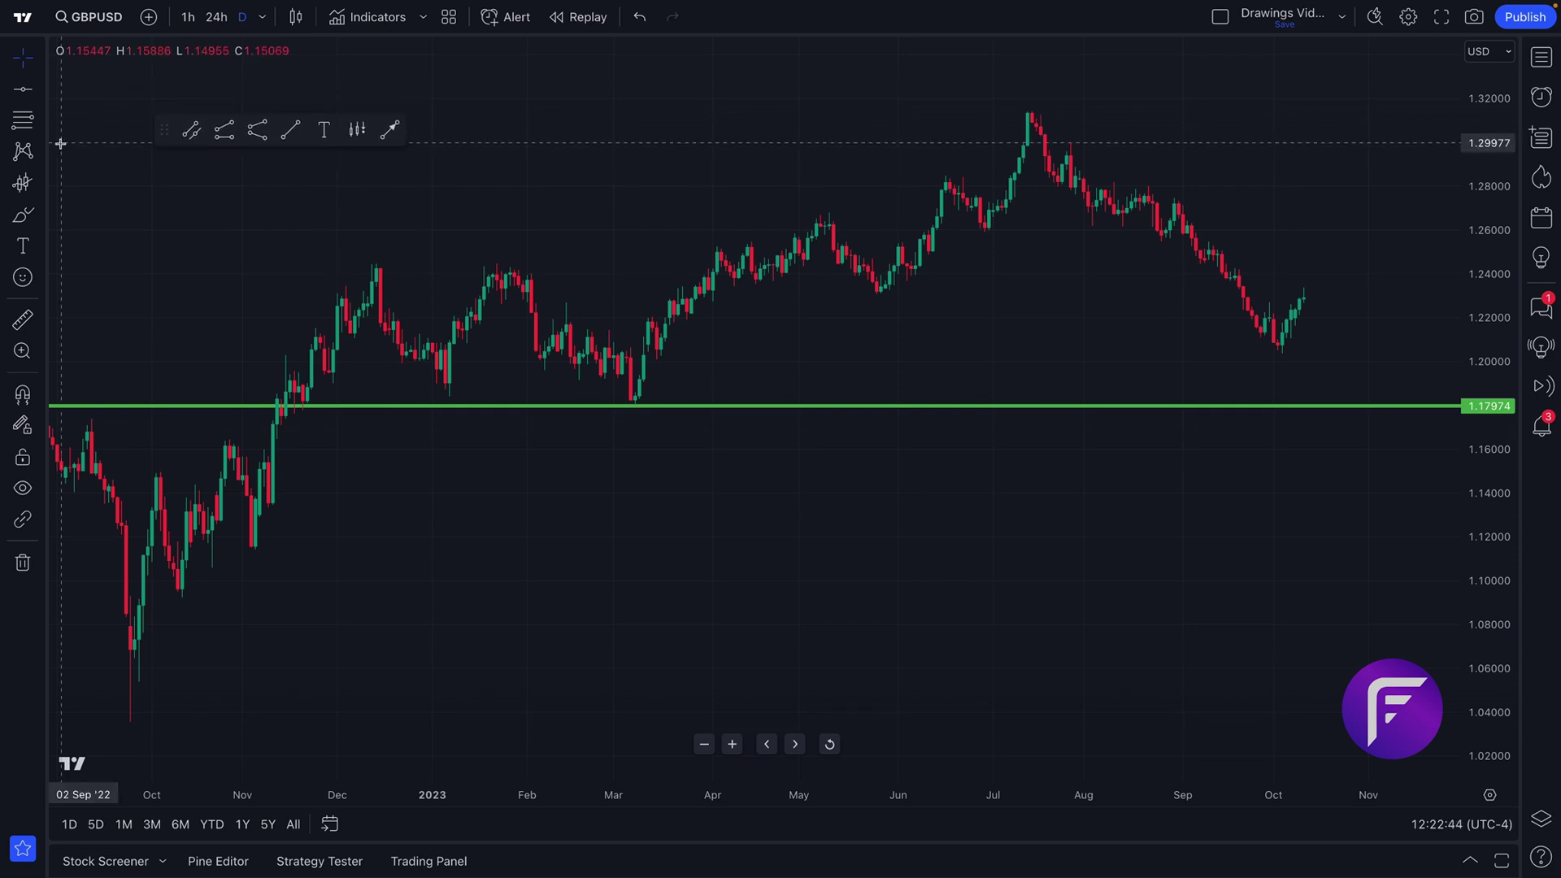
{"action": "left_click", "coordinate": [39, 215]}
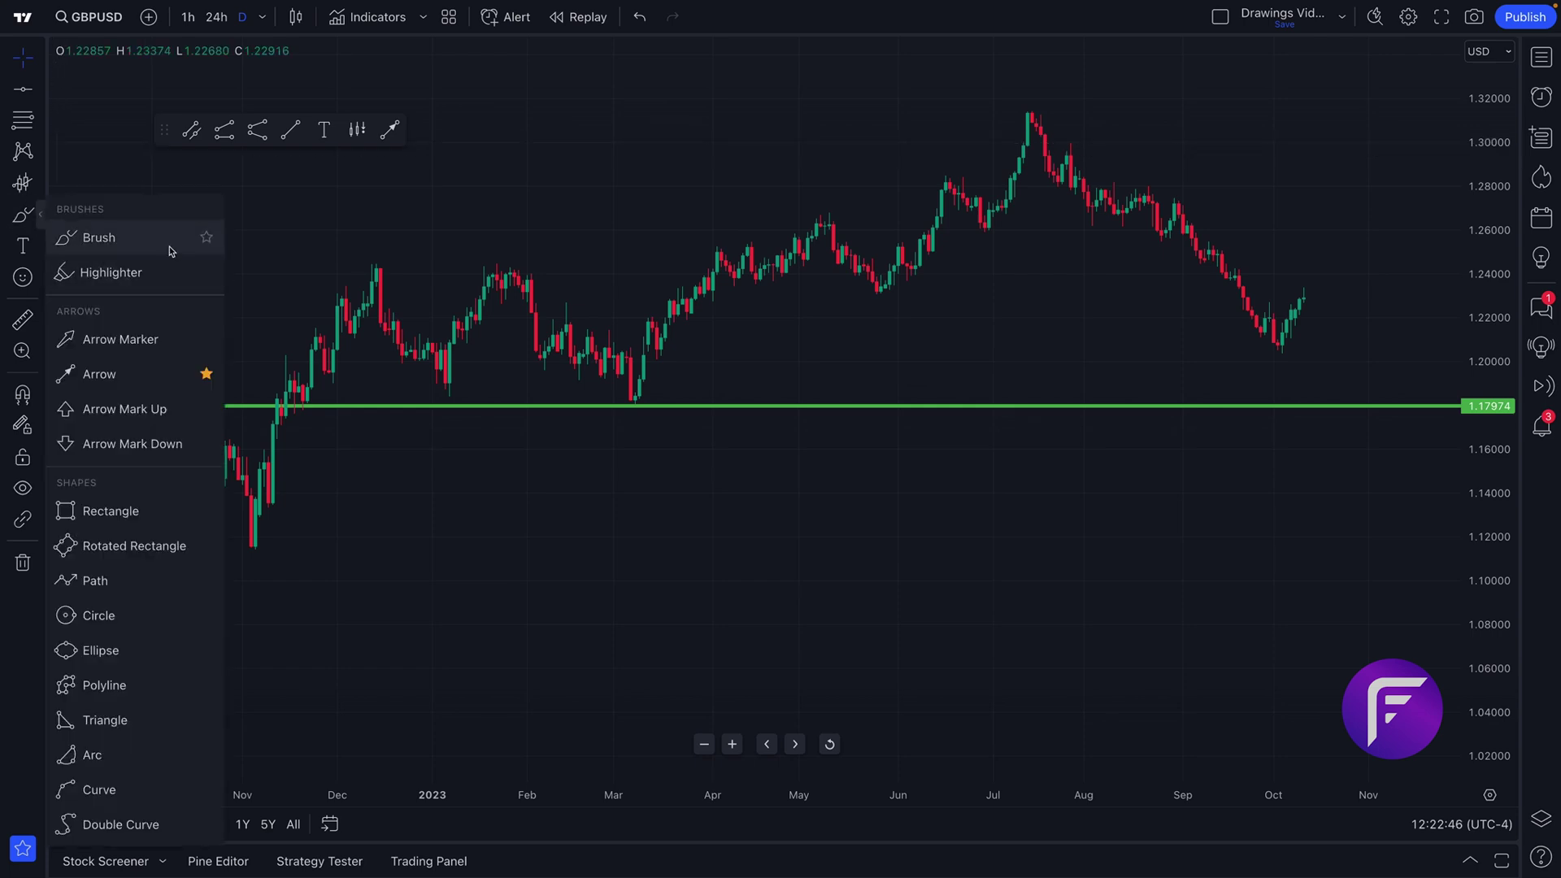
{"action": "left_click", "coordinate": [205, 238]}
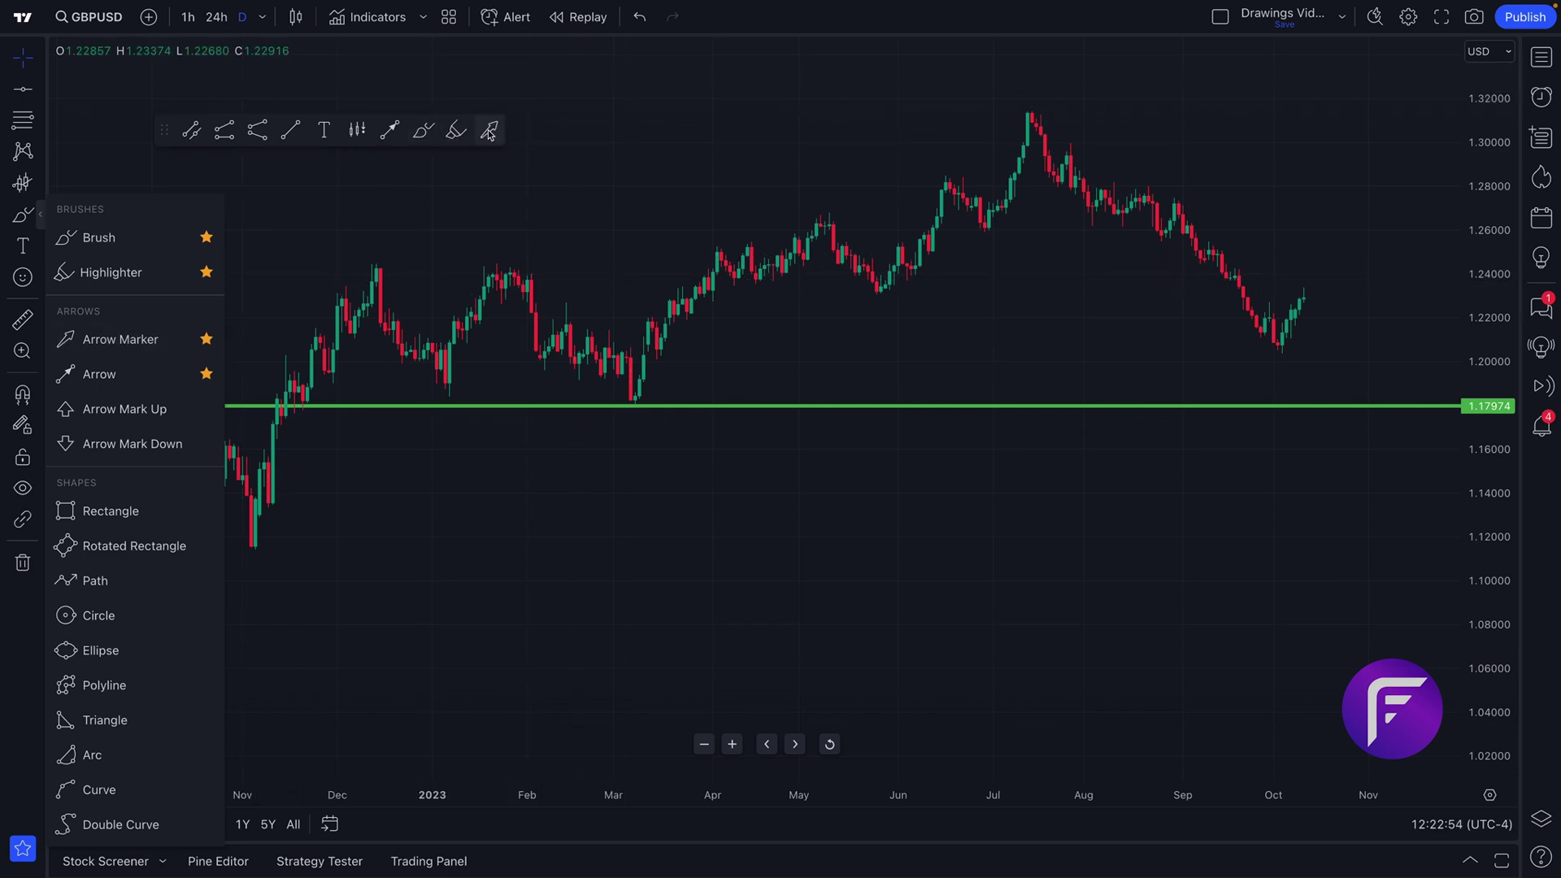
{"action": "left_click", "coordinate": [44, 218]}
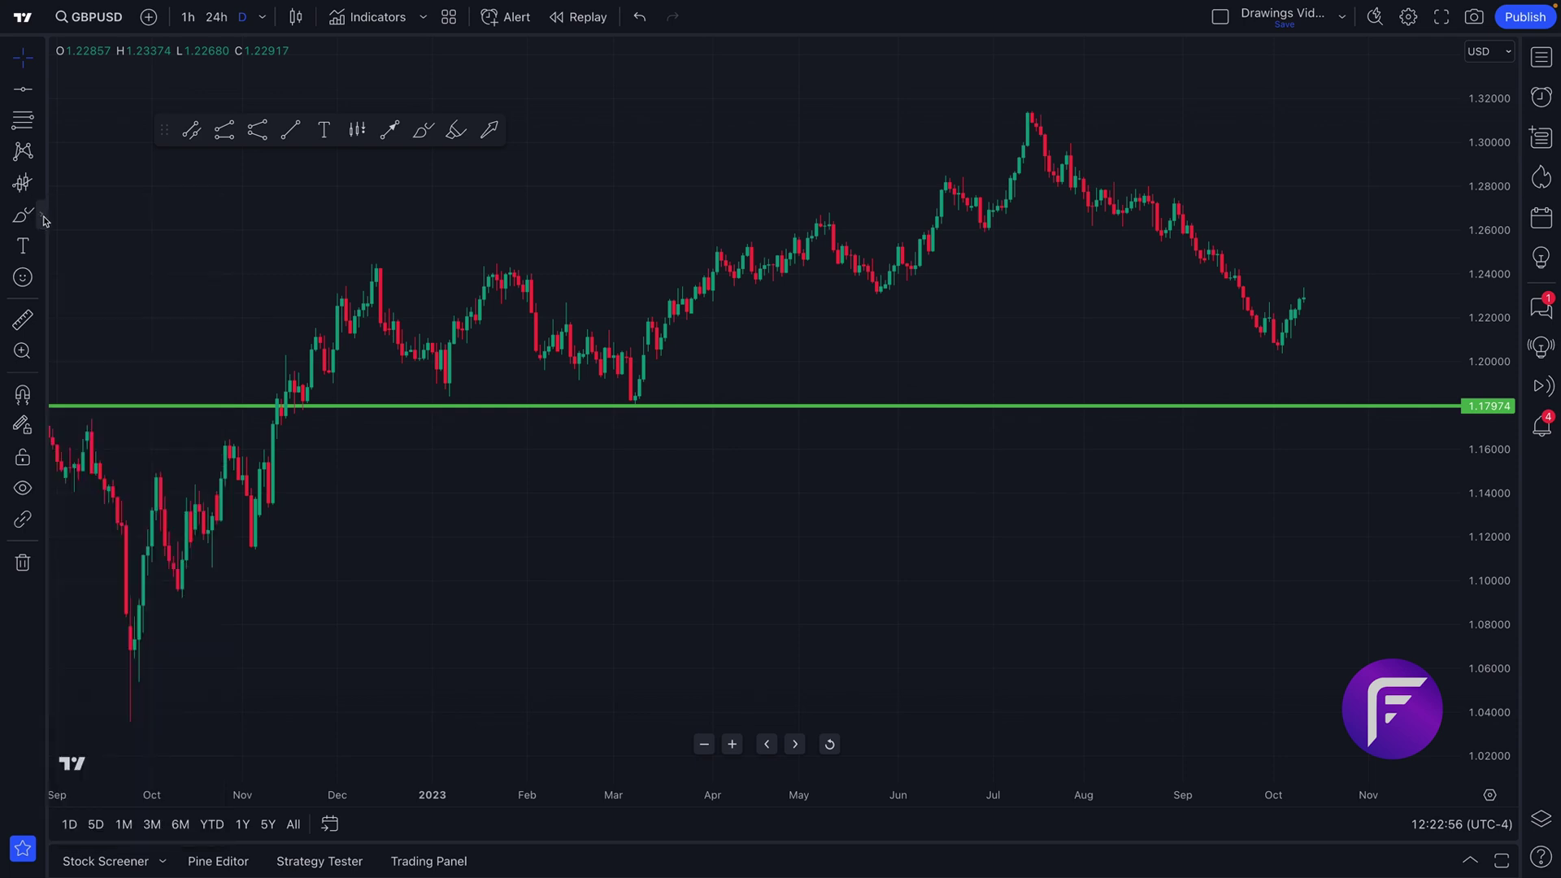
{"action": "mouse_move", "coordinate": [163, 130]}
{"action": "left_mouse_down"}
{"action": "mouse_move", "coordinate": [129, 90]}
{"action": "mouse_move", "coordinate": [159, 161]}
{"action": "mouse_move", "coordinate": [349, 112]}
{"action": "mouse_move", "coordinate": [447, 407]}
{"action": "mouse_move", "coordinate": [373, 285]}
{"action": "mouse_move", "coordinate": [196, 135]}
{"action": "mouse_move", "coordinate": [144, 131]}
{"action": "left_mouse_up"}
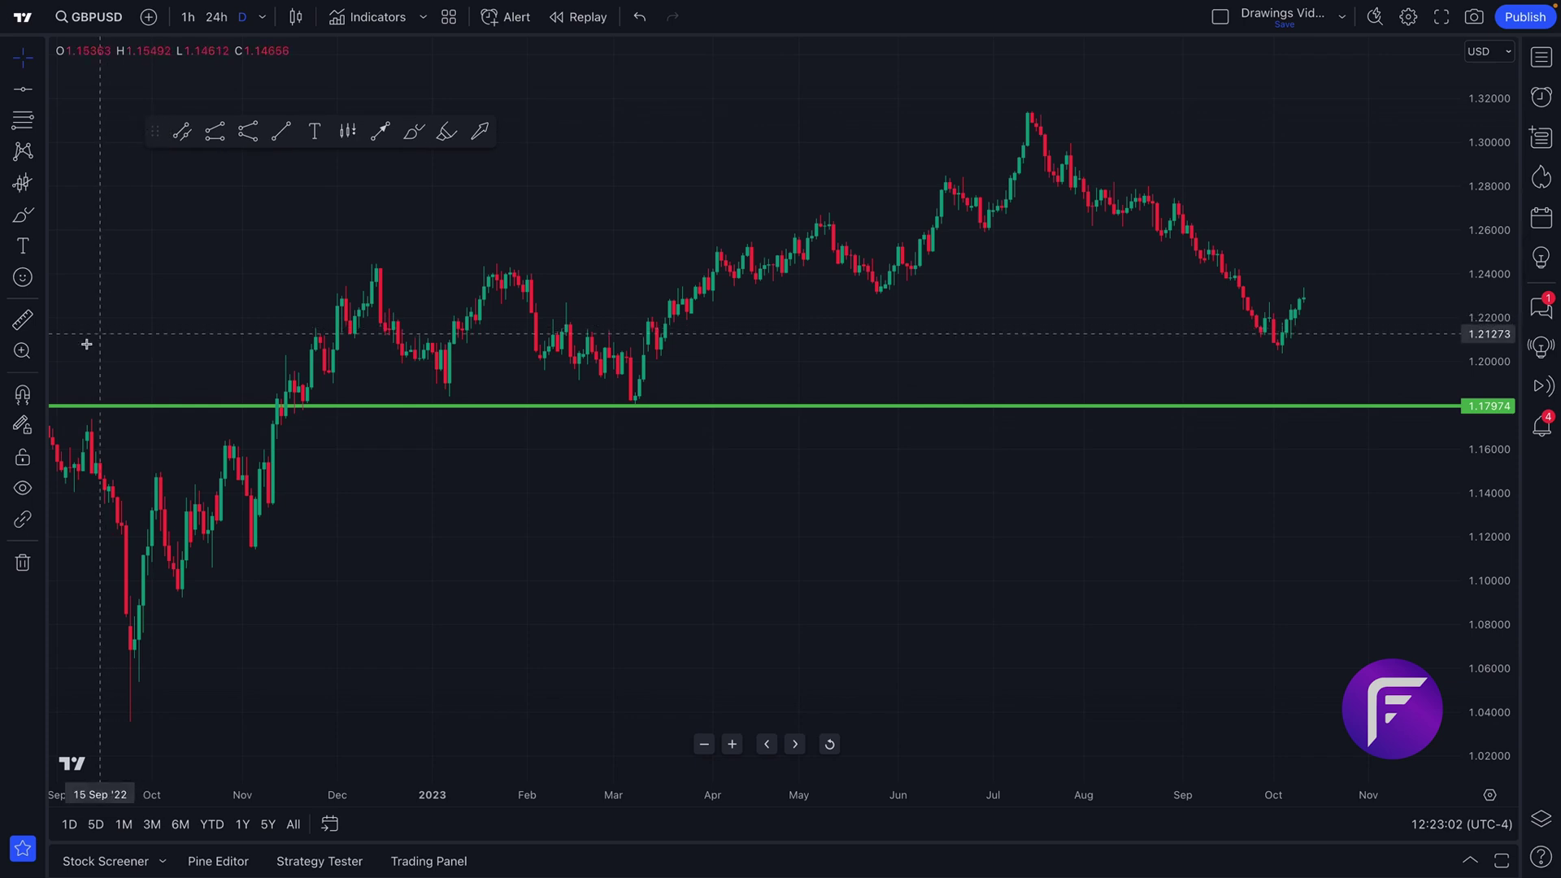
{"action": "left_click", "coordinate": [41, 401]}
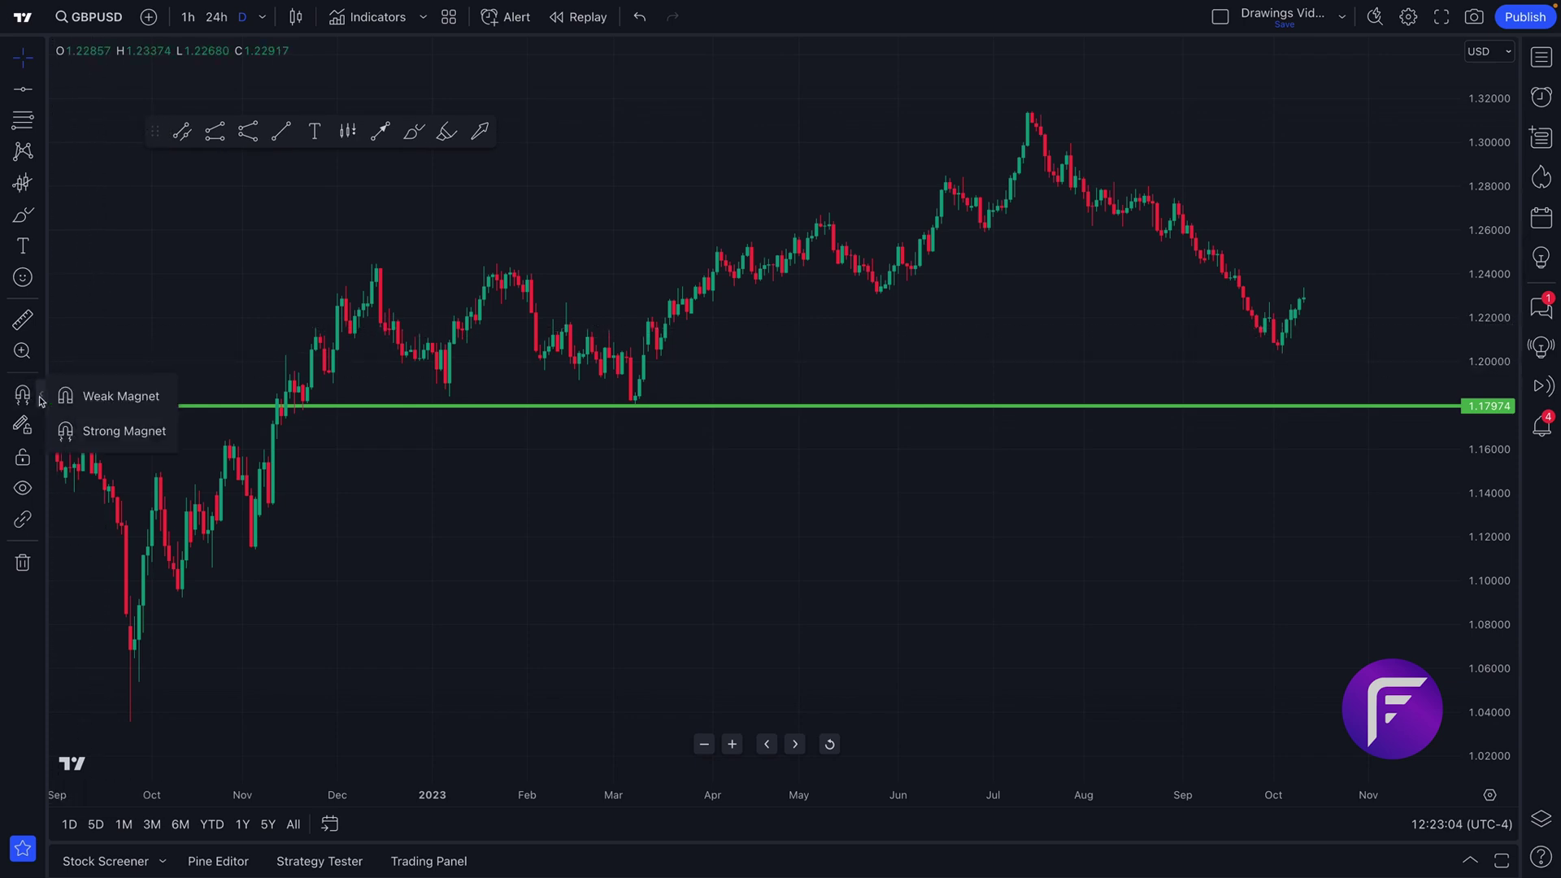
{"action": "left_click", "coordinate": [41, 427]}
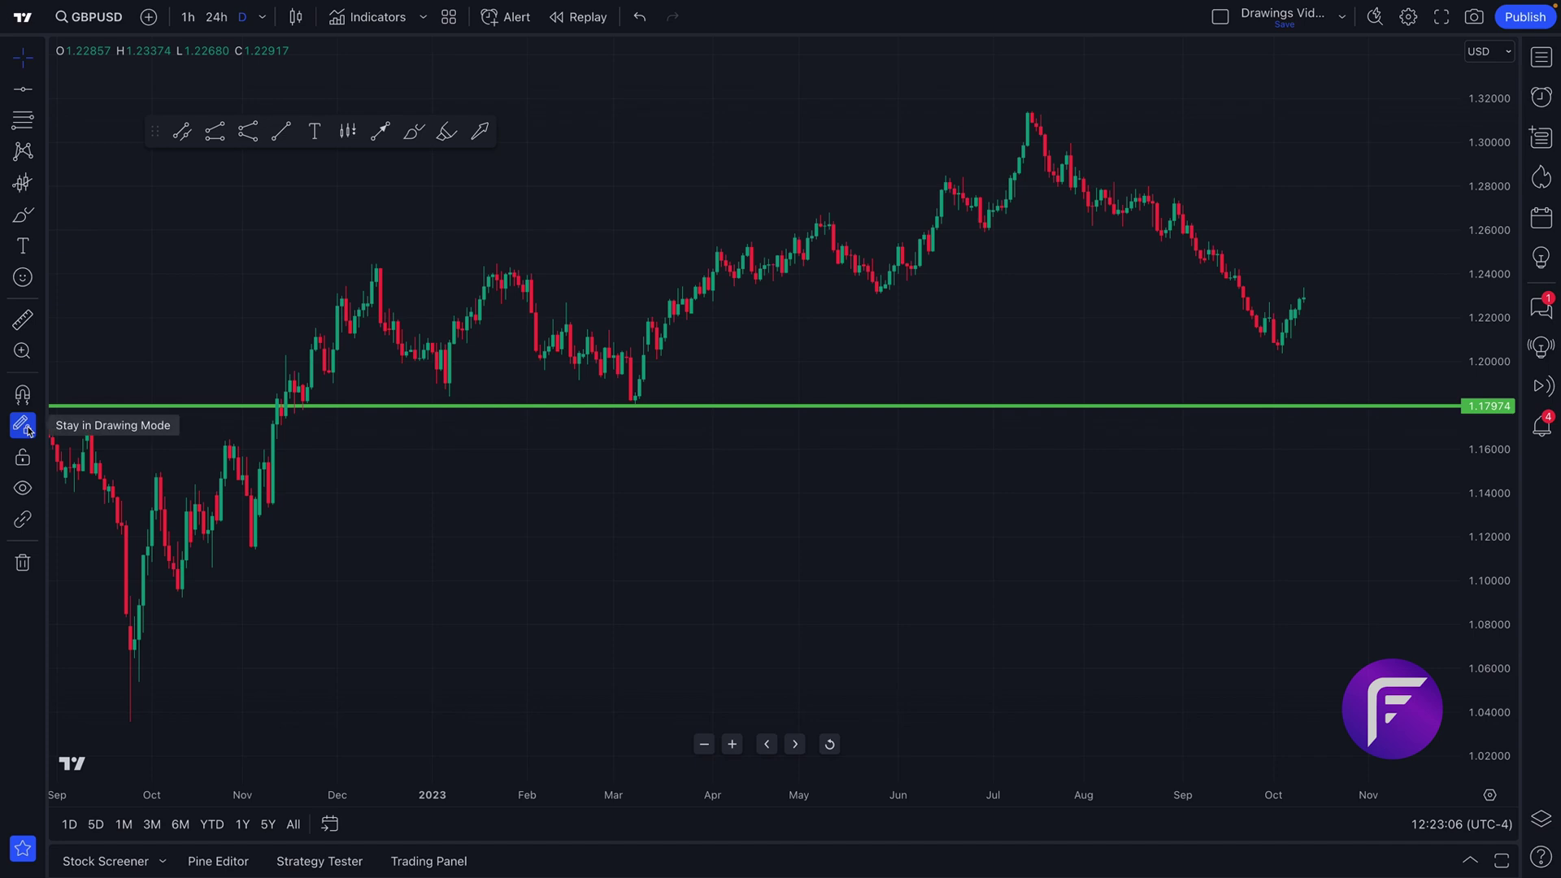
{"action": "left_click", "coordinate": [27, 462]}
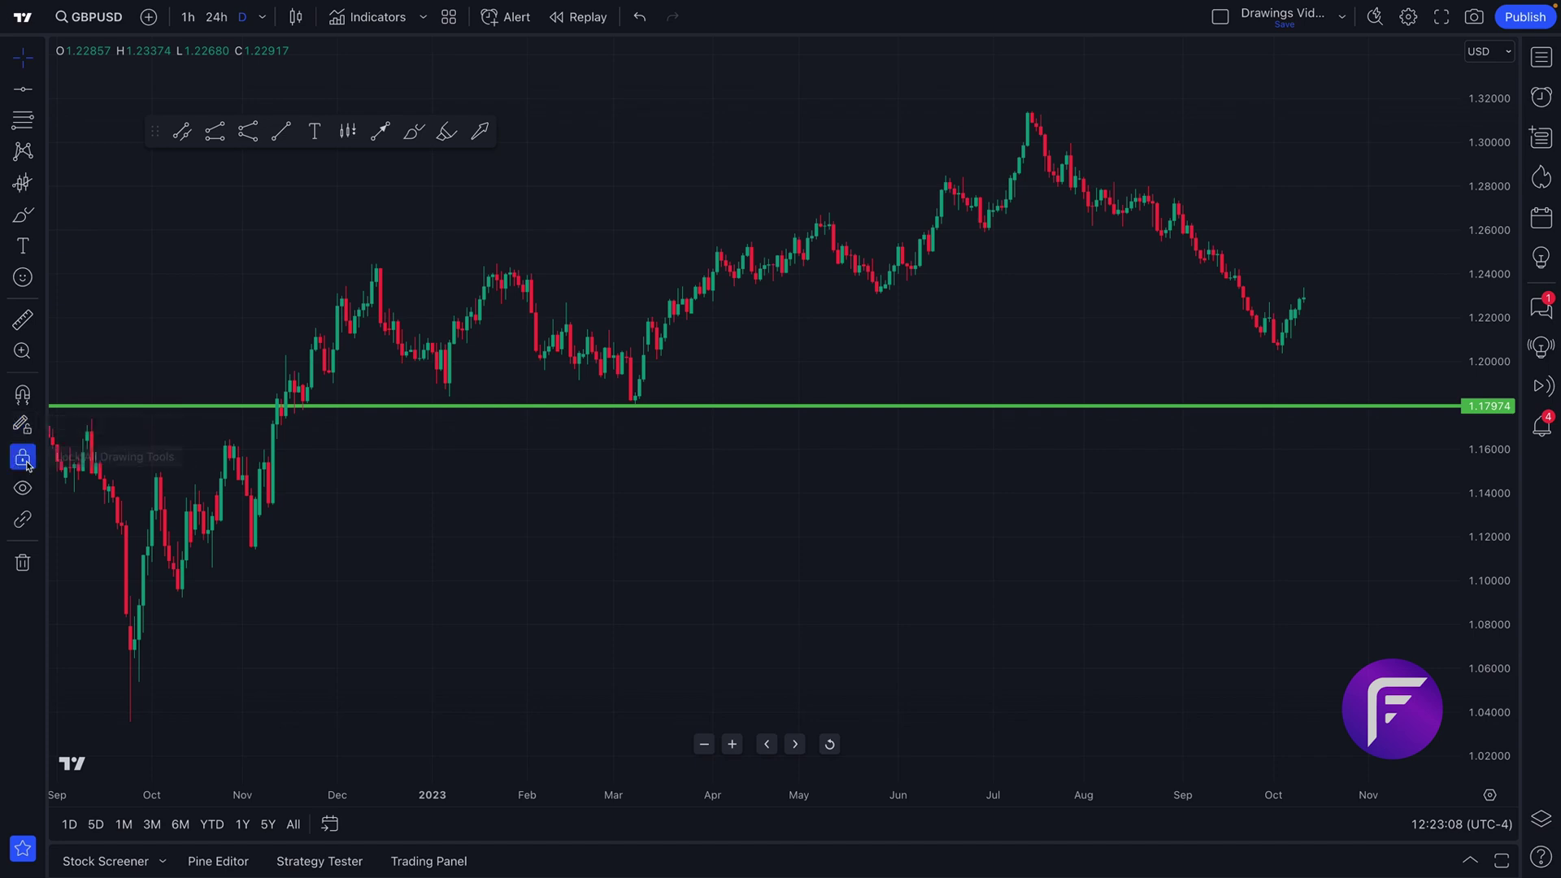
{"action": "left_click", "coordinate": [26, 462]}
{"action": "left_click", "coordinate": [23, 489]}
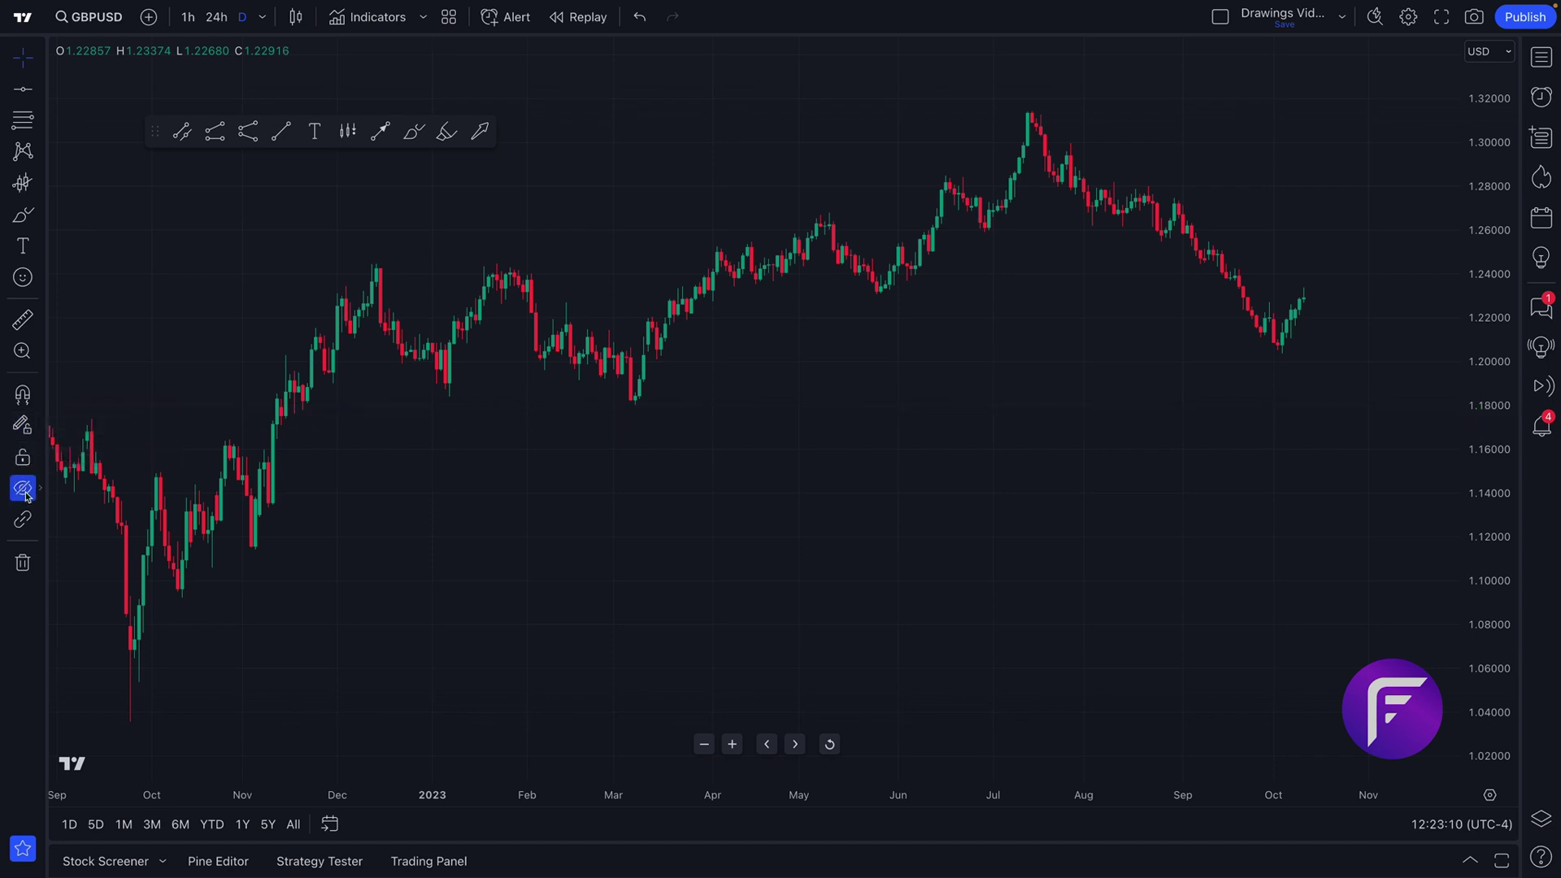
{"action": "left_click", "coordinate": [38, 493]}
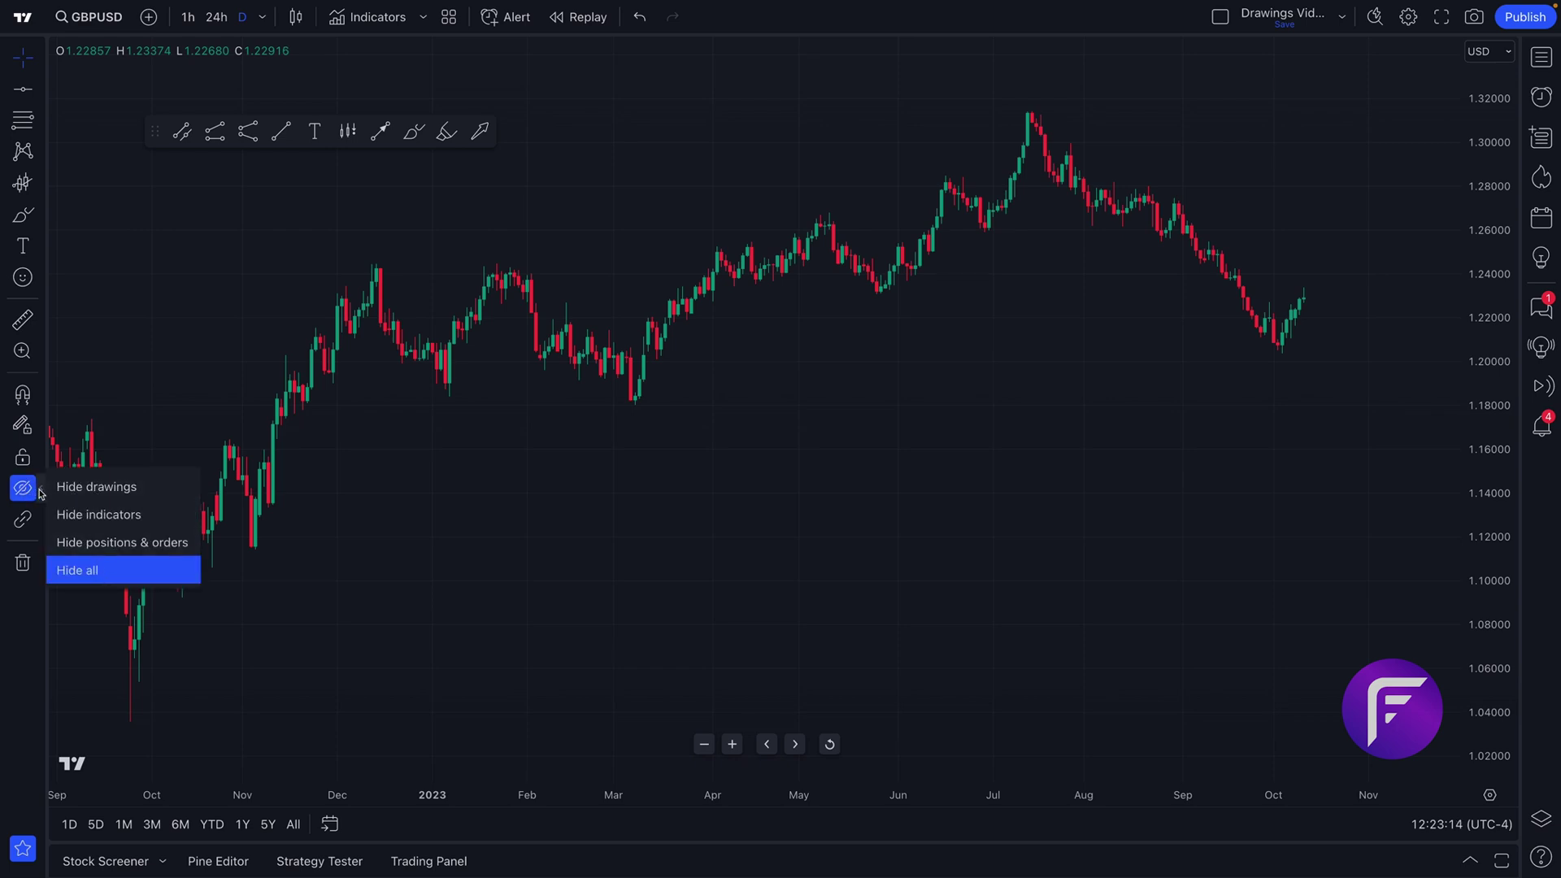
{"action": "left_click", "coordinate": [23, 489]}
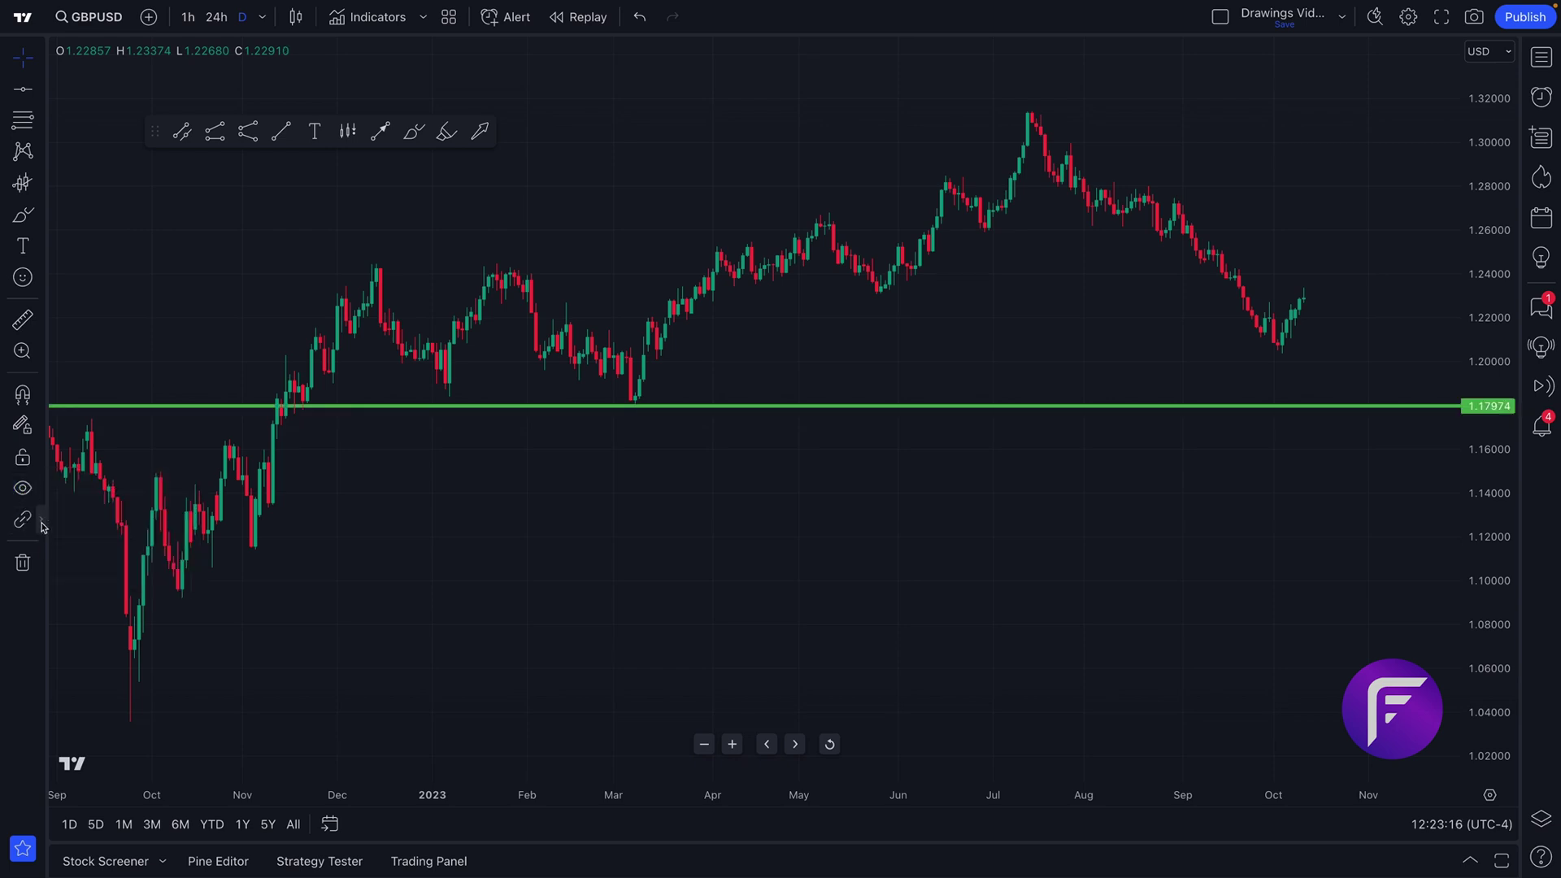
{"action": "left_click", "coordinate": [42, 524]}
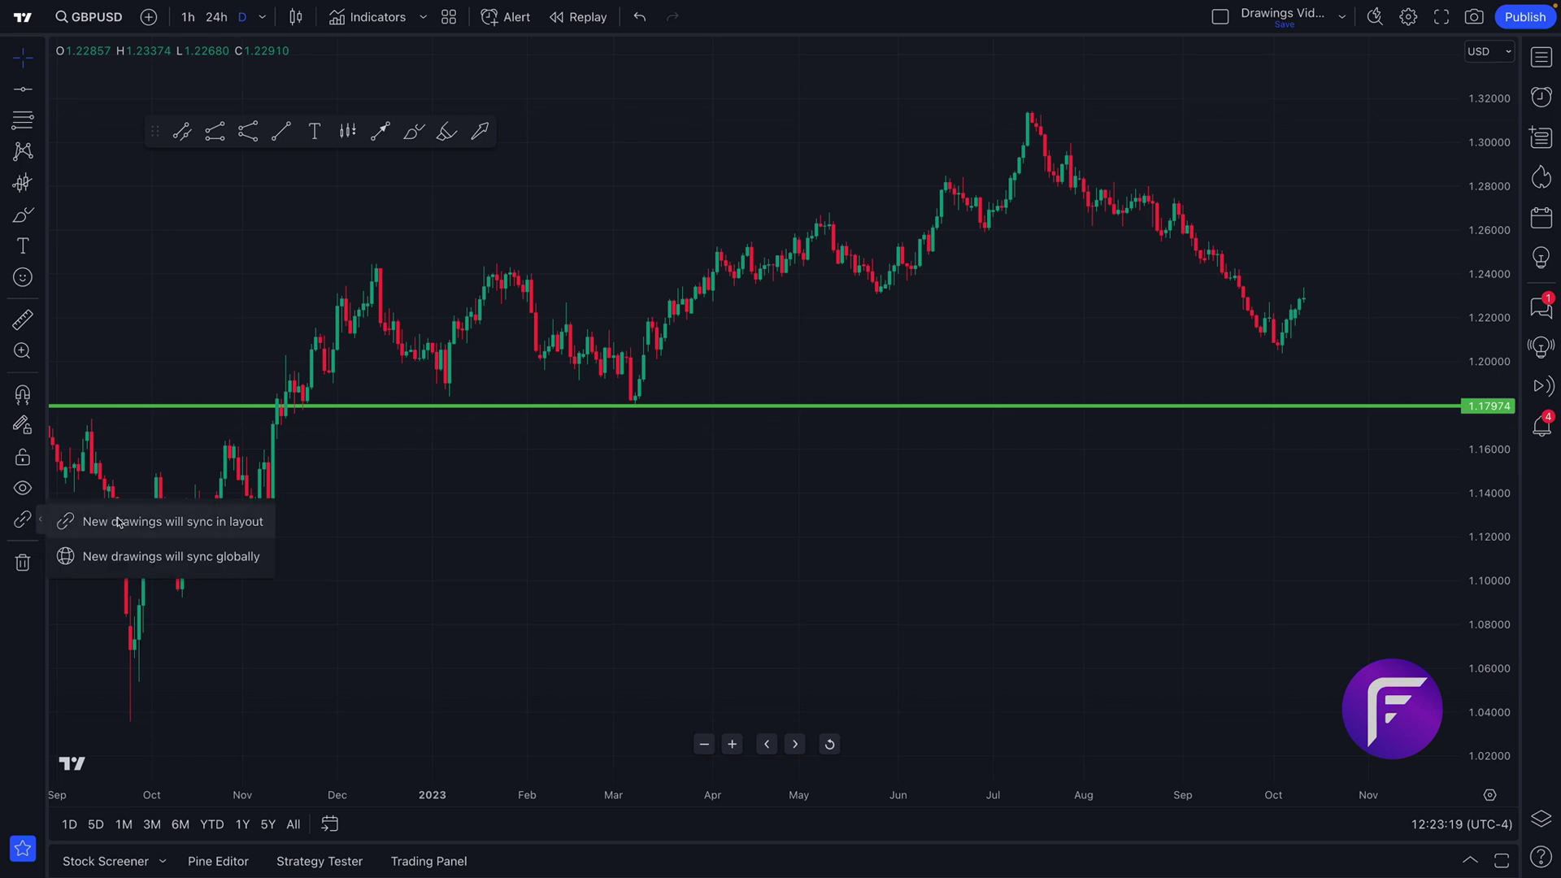
{"action": "left_click", "coordinate": [50, 523]}
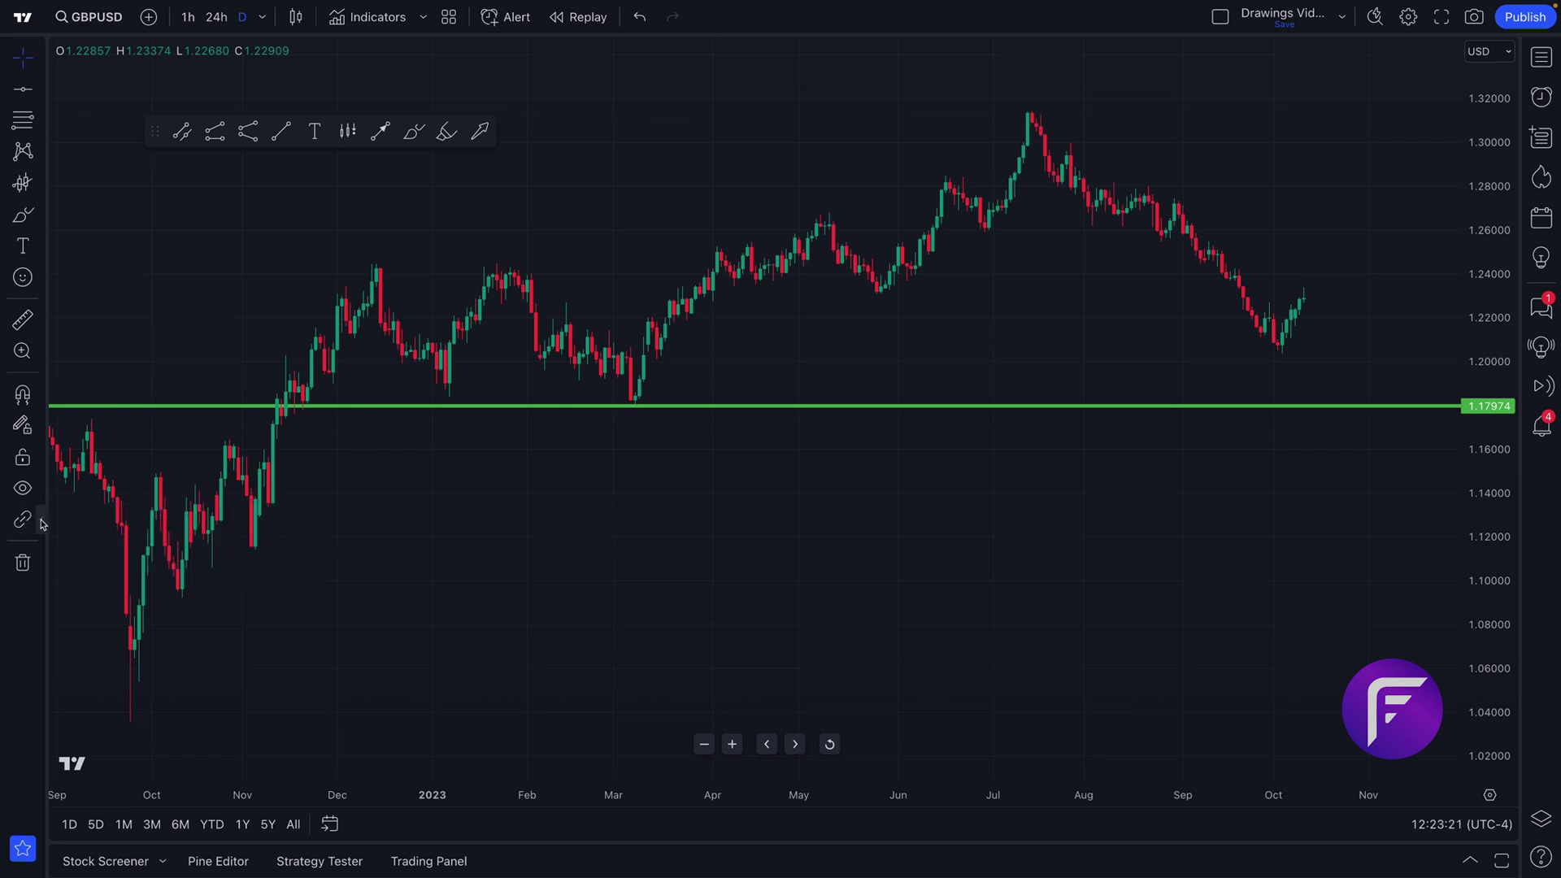
- Switch to the 2-chart vertical layout with new drawings syncing across the layout
{"action": "left_click", "coordinate": [1219, 18]}
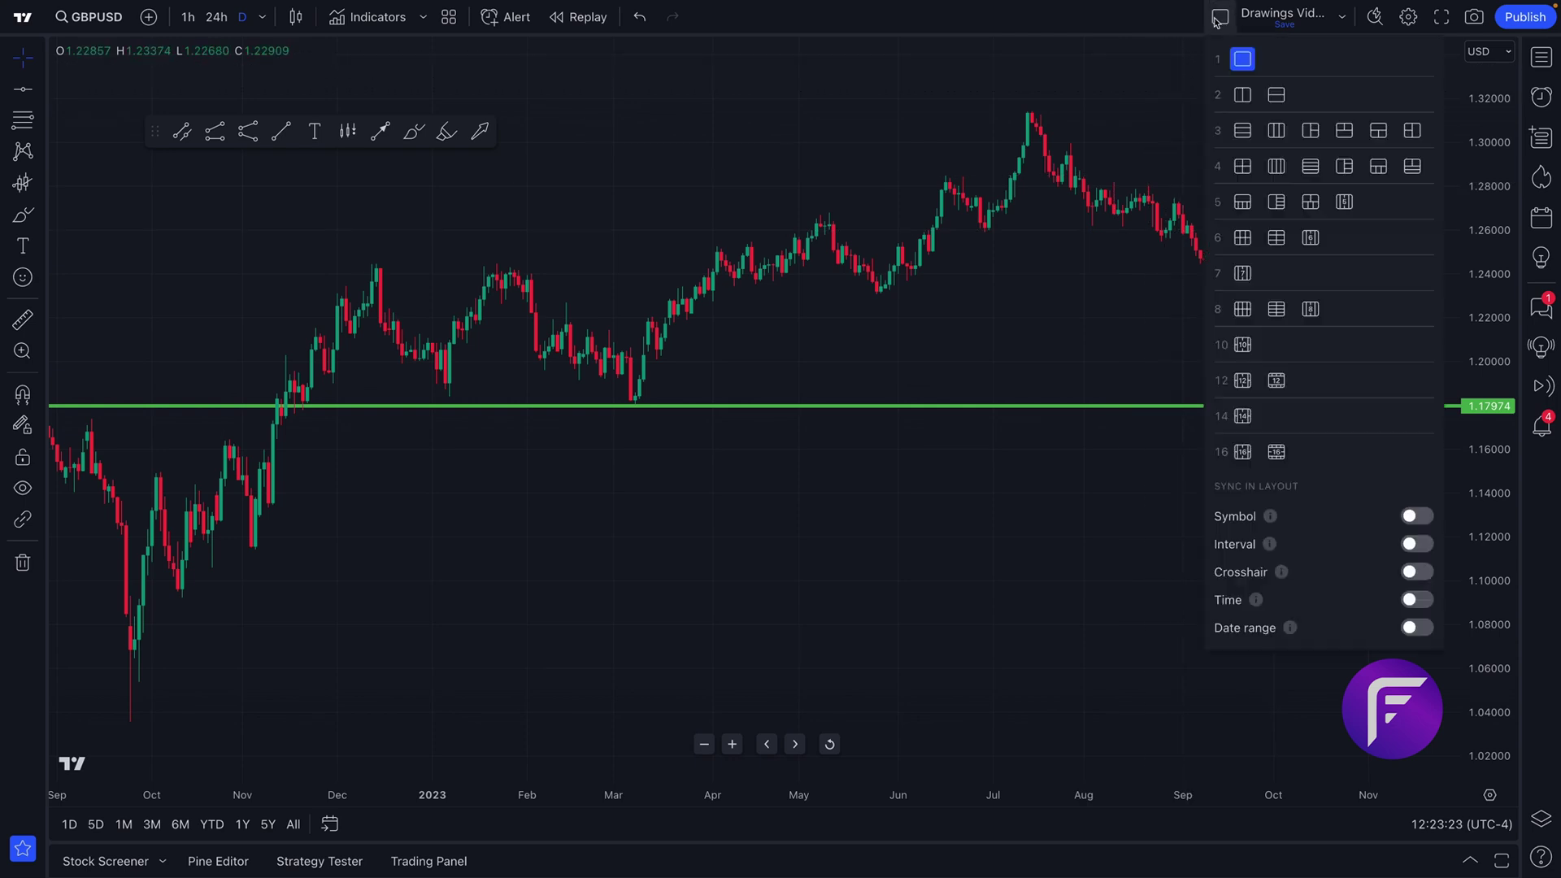
{"action": "left_click", "coordinate": [1242, 96]}
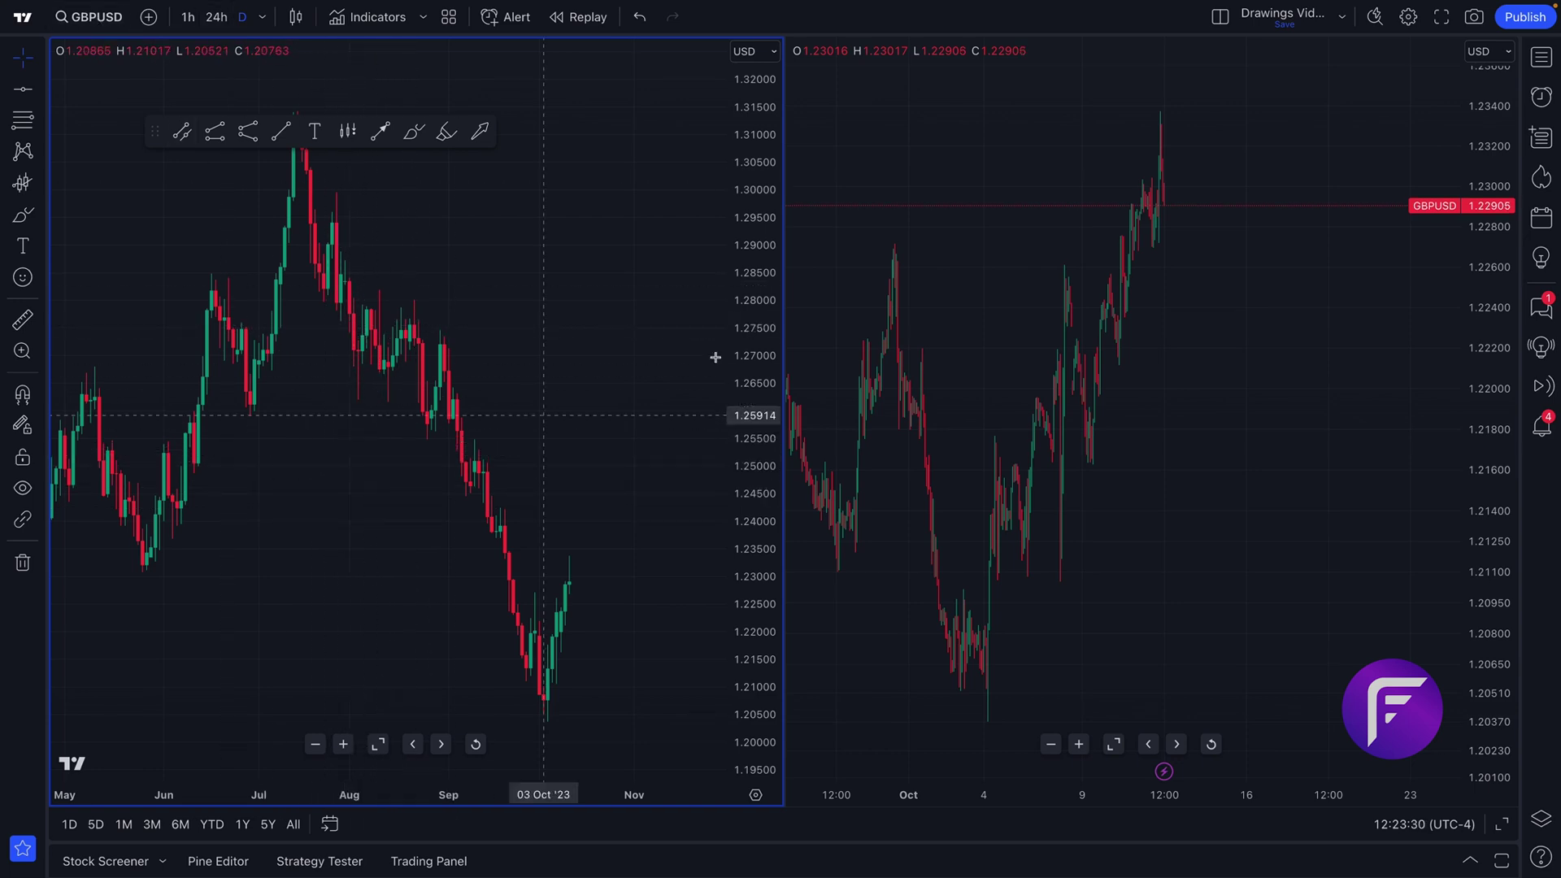
{"action": "left_click", "coordinate": [974, 245]}
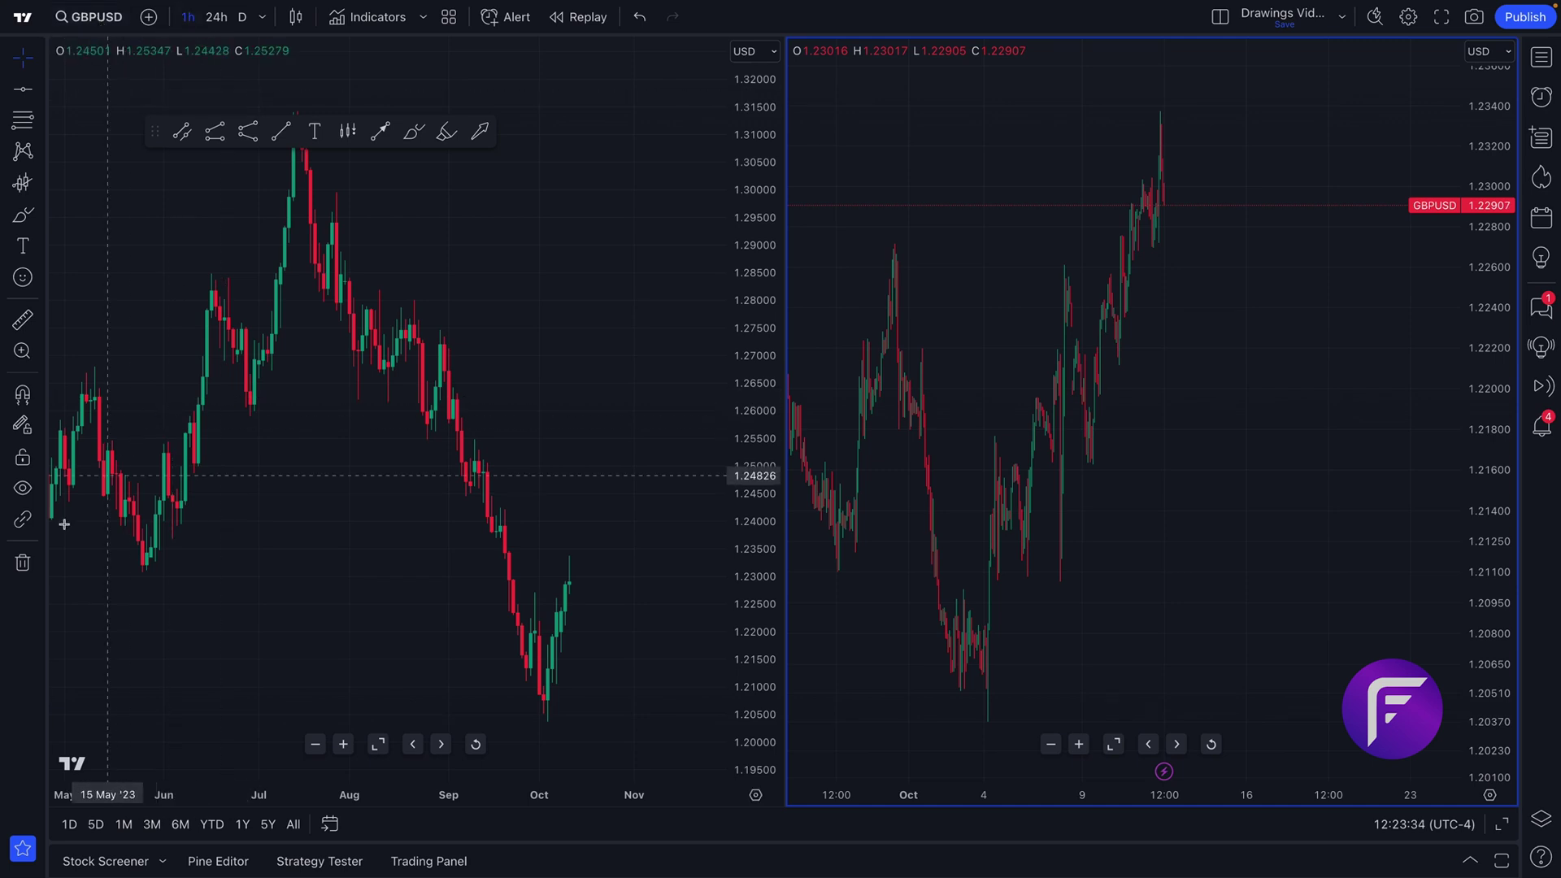
{"action": "left_click", "coordinate": [39, 520]}
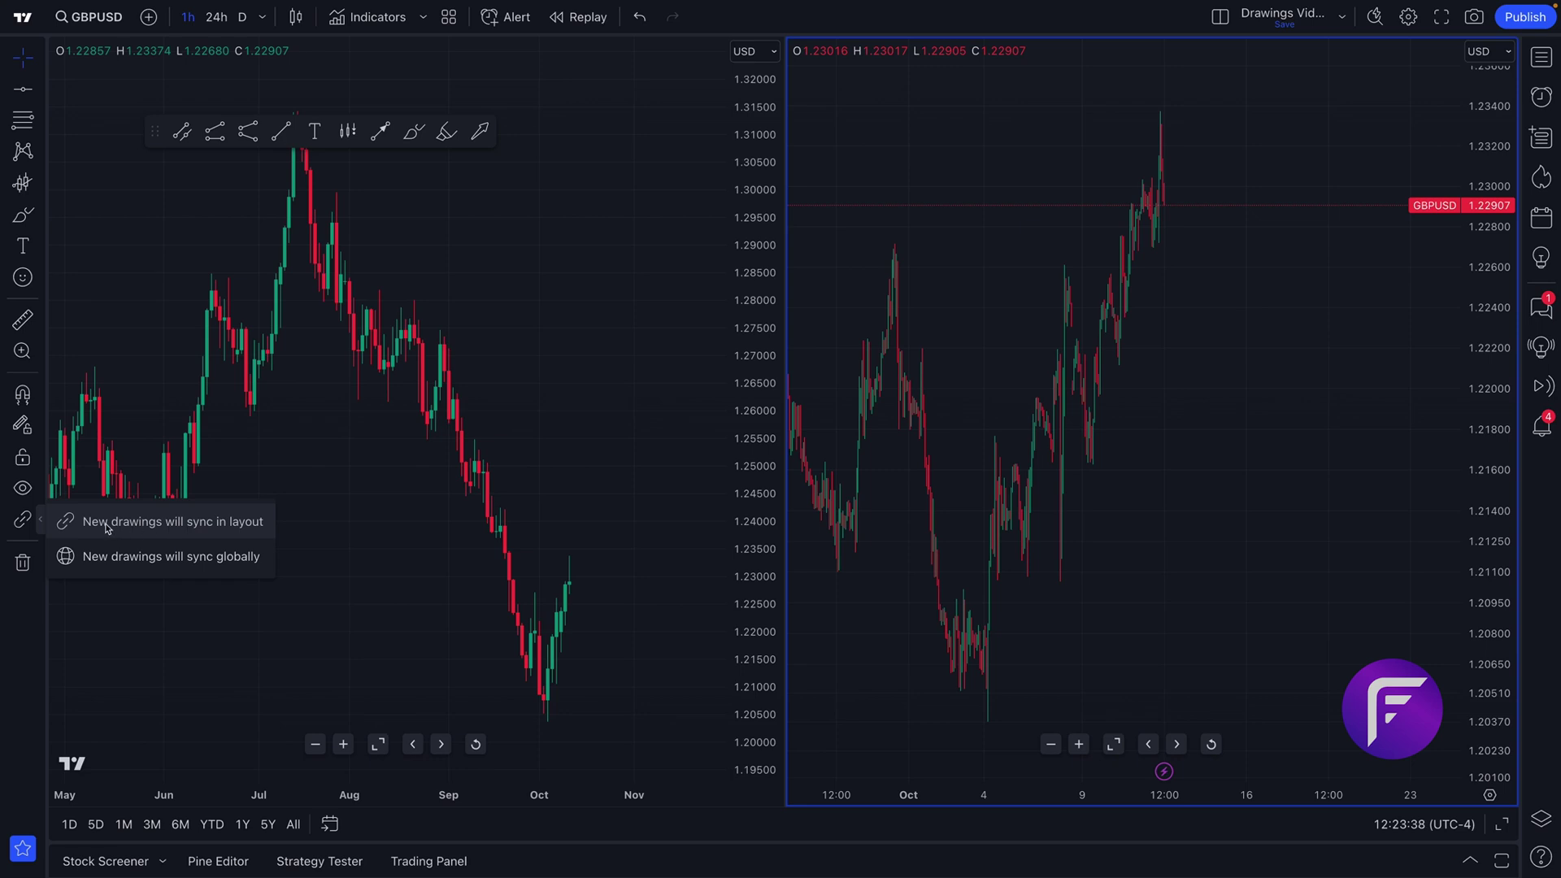
{"action": "left_click", "coordinate": [187, 530]}
- Pan and zoom the left daily chart to show late September through October
{"action": "scroll", "coordinate": [264, 526], "scroll_direction": "up", "scroll_amount": 3}
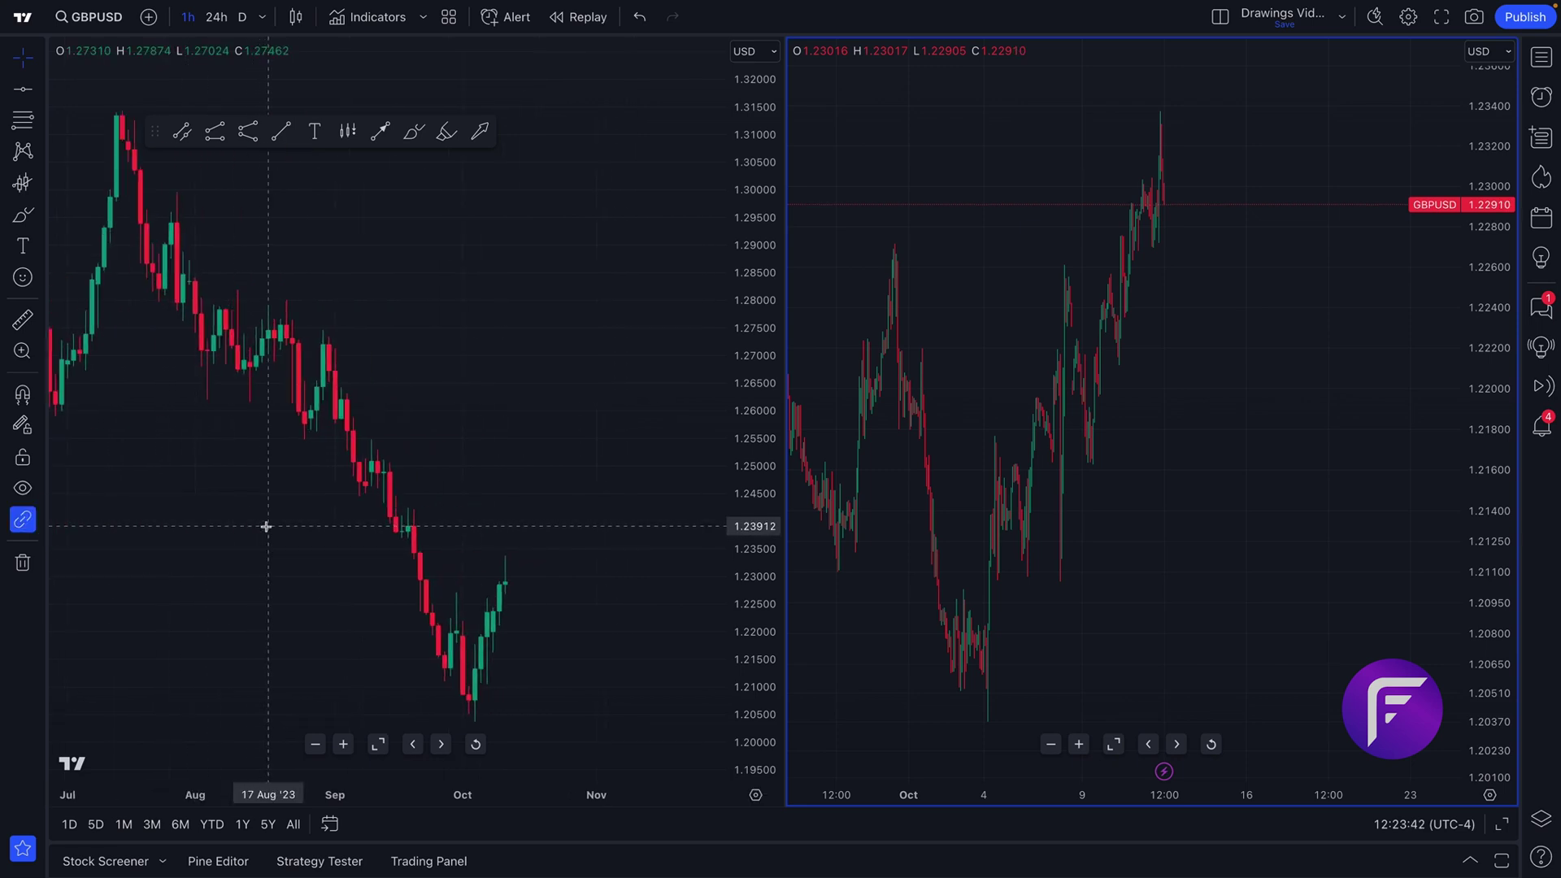
{"action": "left_click", "coordinate": [542, 429]}
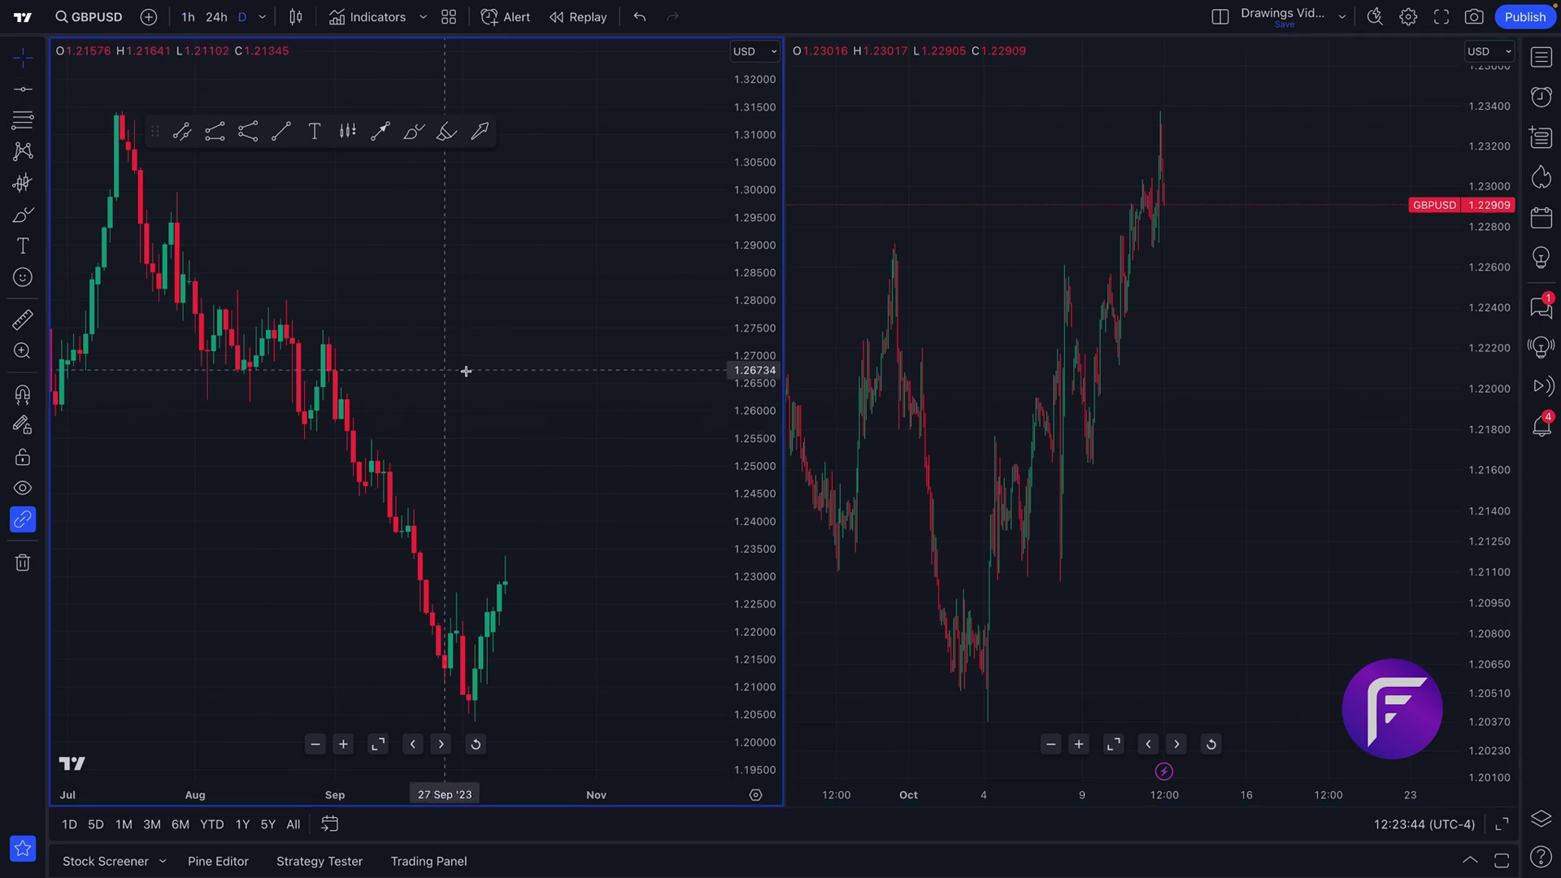
{"action": "left_click", "coordinate": [1169, 289]}
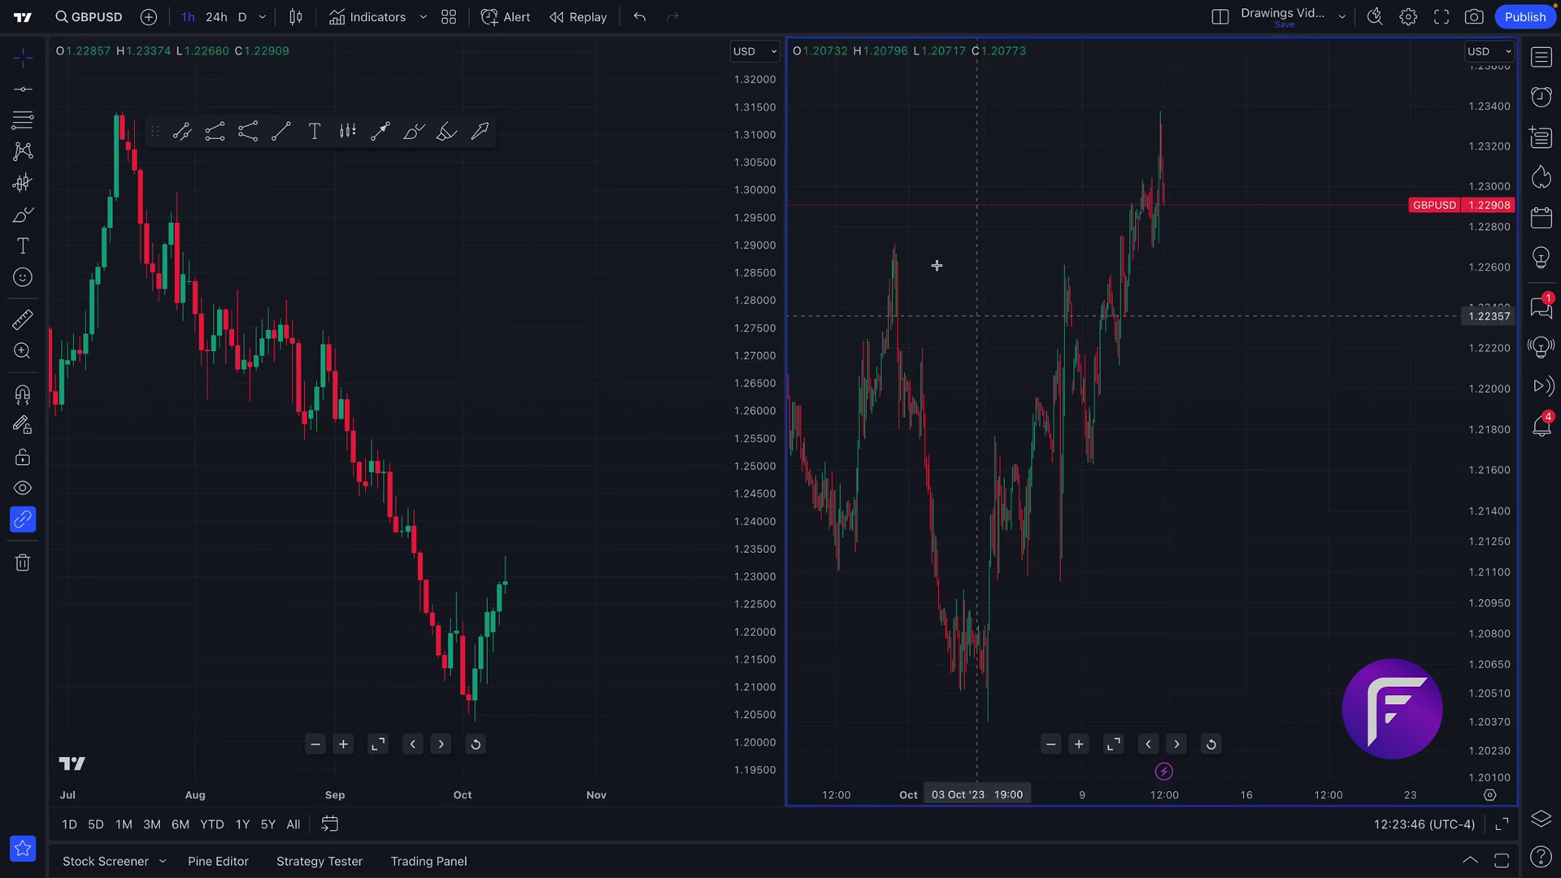
{"action": "left_click", "coordinate": [451, 412]}
{"action": "left_click_drag", "start_coordinate": [451, 412], "coordinate": [362, 436]}
{"action": "scroll", "coordinate": [652, 405], "scroll_direction": "up", "scroll_amount": 4}
{"action": "left_click_drag", "start_coordinate": [638, 408], "coordinate": [541, 405]}
{"action": "scroll", "coordinate": [538, 406], "scroll_direction": "up", "scroll_amount": 3}
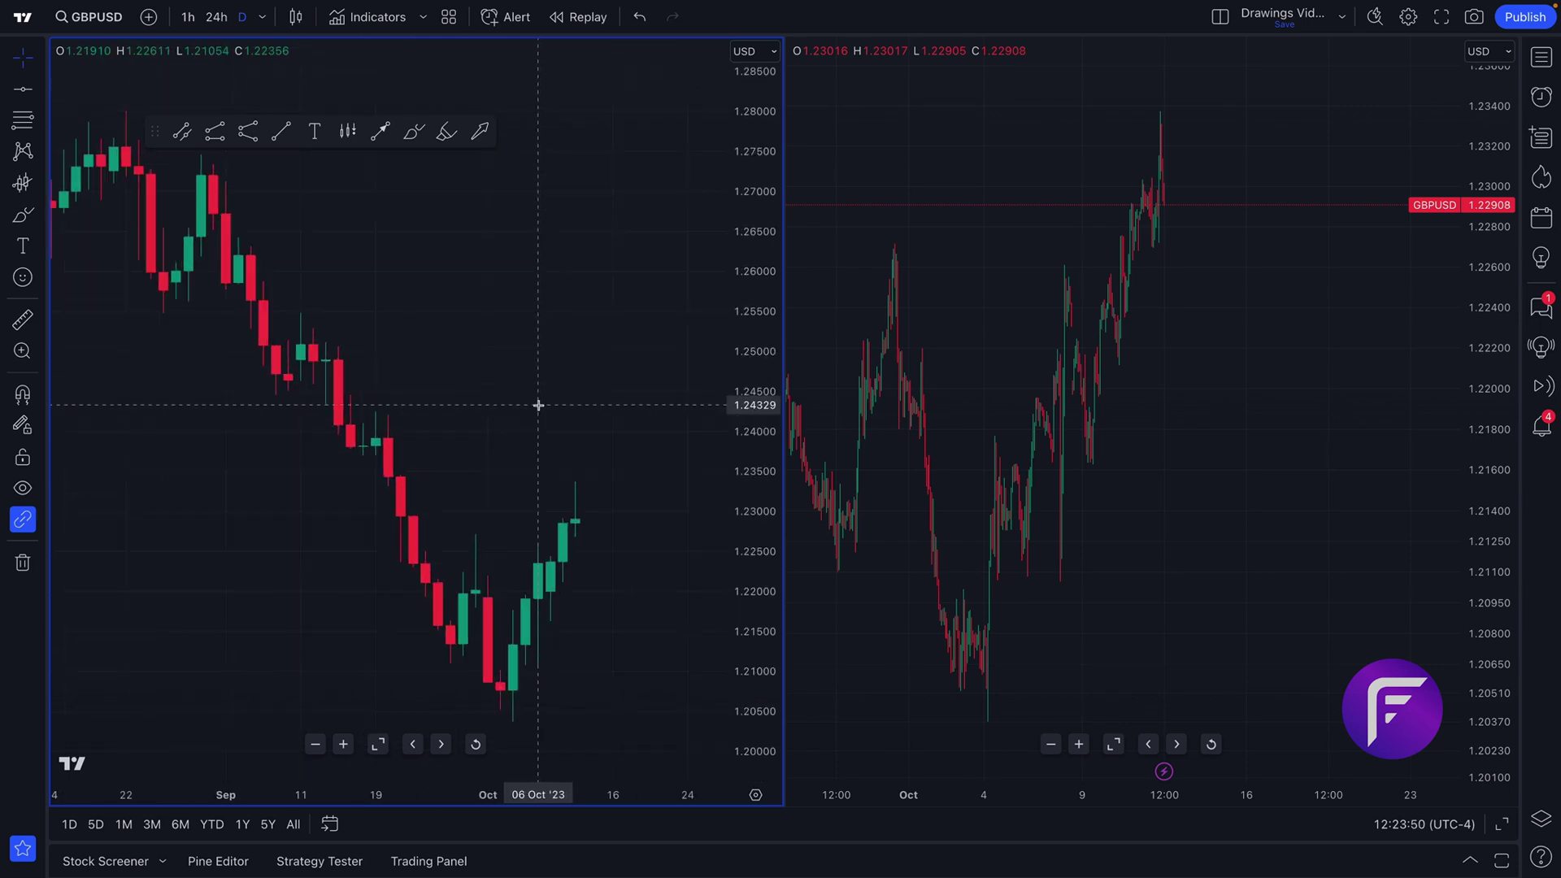
{"action": "scroll", "coordinate": [443, 412], "scroll_direction": "up", "scroll_amount": 2}
{"action": "left_click_drag", "start_coordinate": [369, 397], "coordinate": [399, 395]}
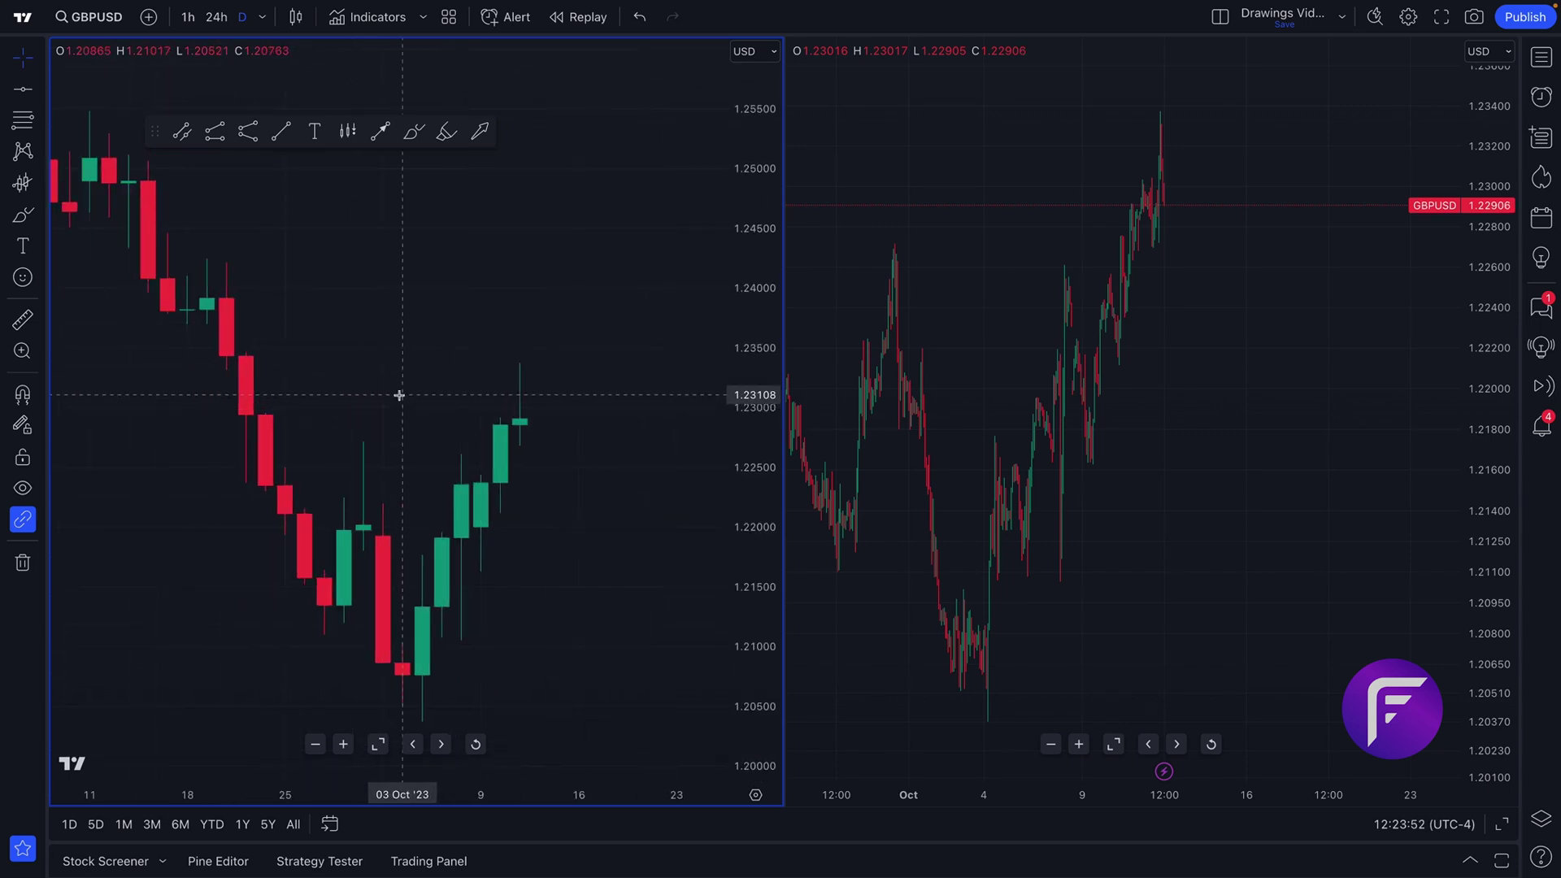
{"action": "scroll", "coordinate": [338, 364], "scroll_direction": "up", "scroll_amount": 2}
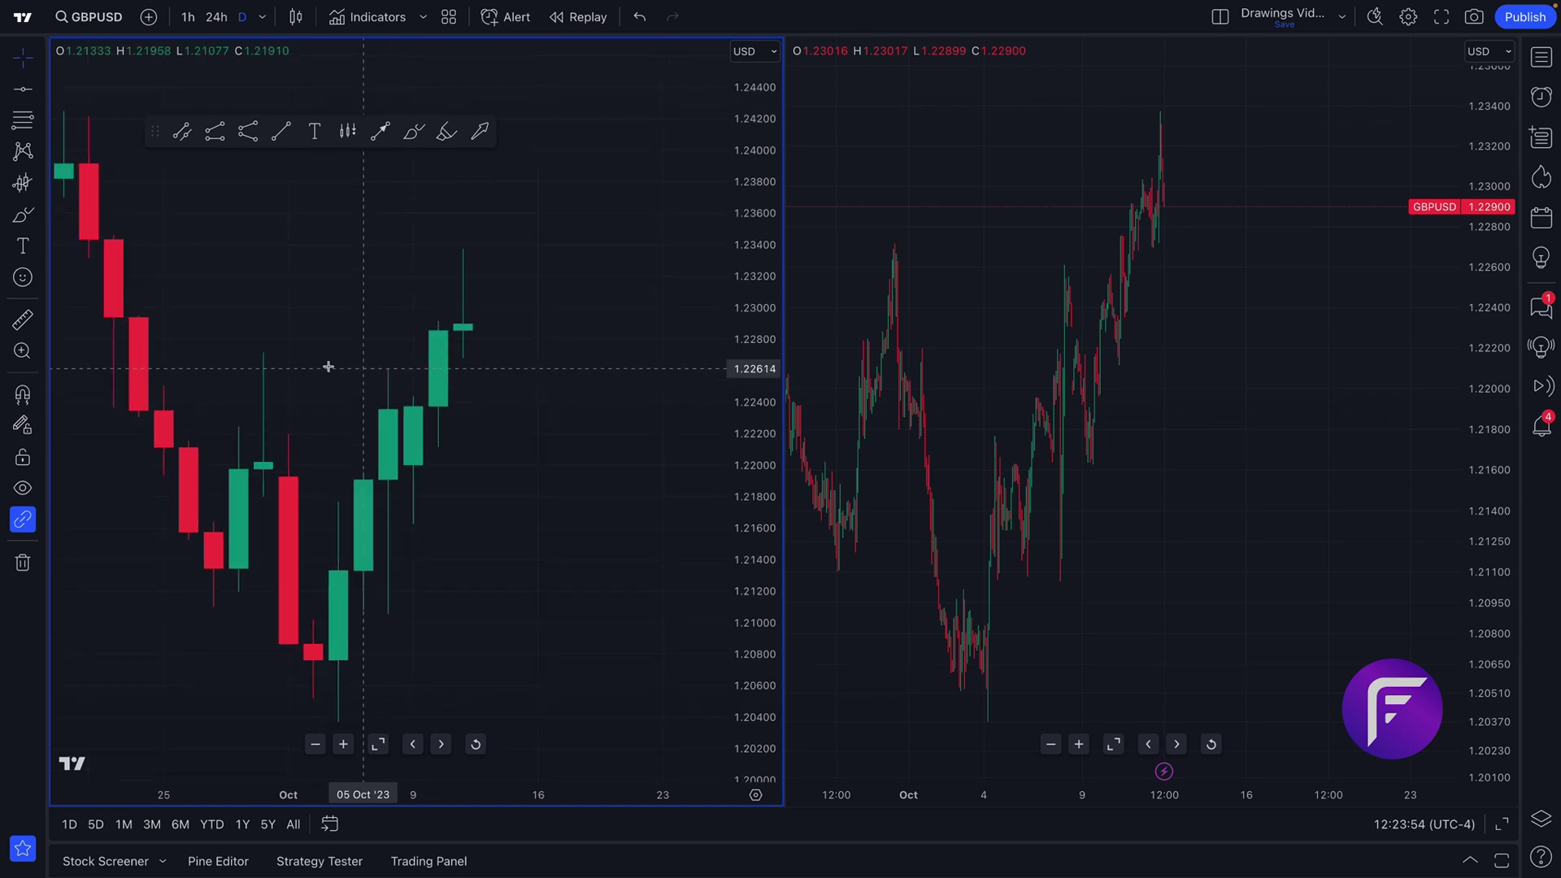
{"action": "left_click", "coordinate": [38, 220]}
{"action": "left_click", "coordinate": [89, 235]}
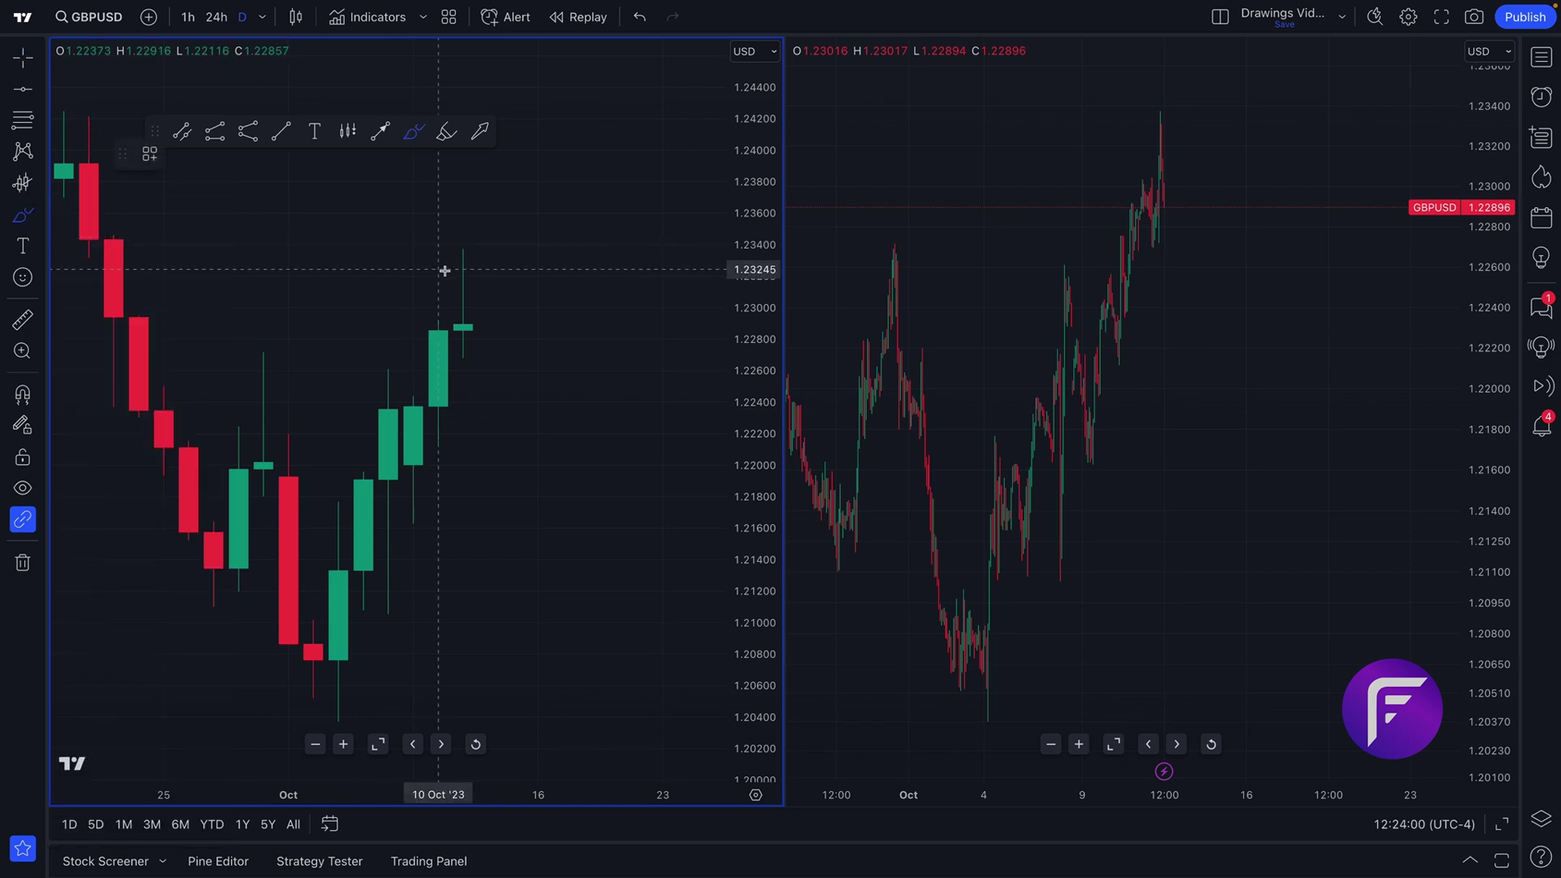
{"action": "mouse_move", "coordinate": [456, 220]}
{"action": "left_mouse_down"}
{"action": "mouse_move", "coordinate": [411, 325]}
{"action": "mouse_move", "coordinate": [523, 286]}
{"action": "mouse_move", "coordinate": [488, 210]}
{"action": "left_mouse_up"}
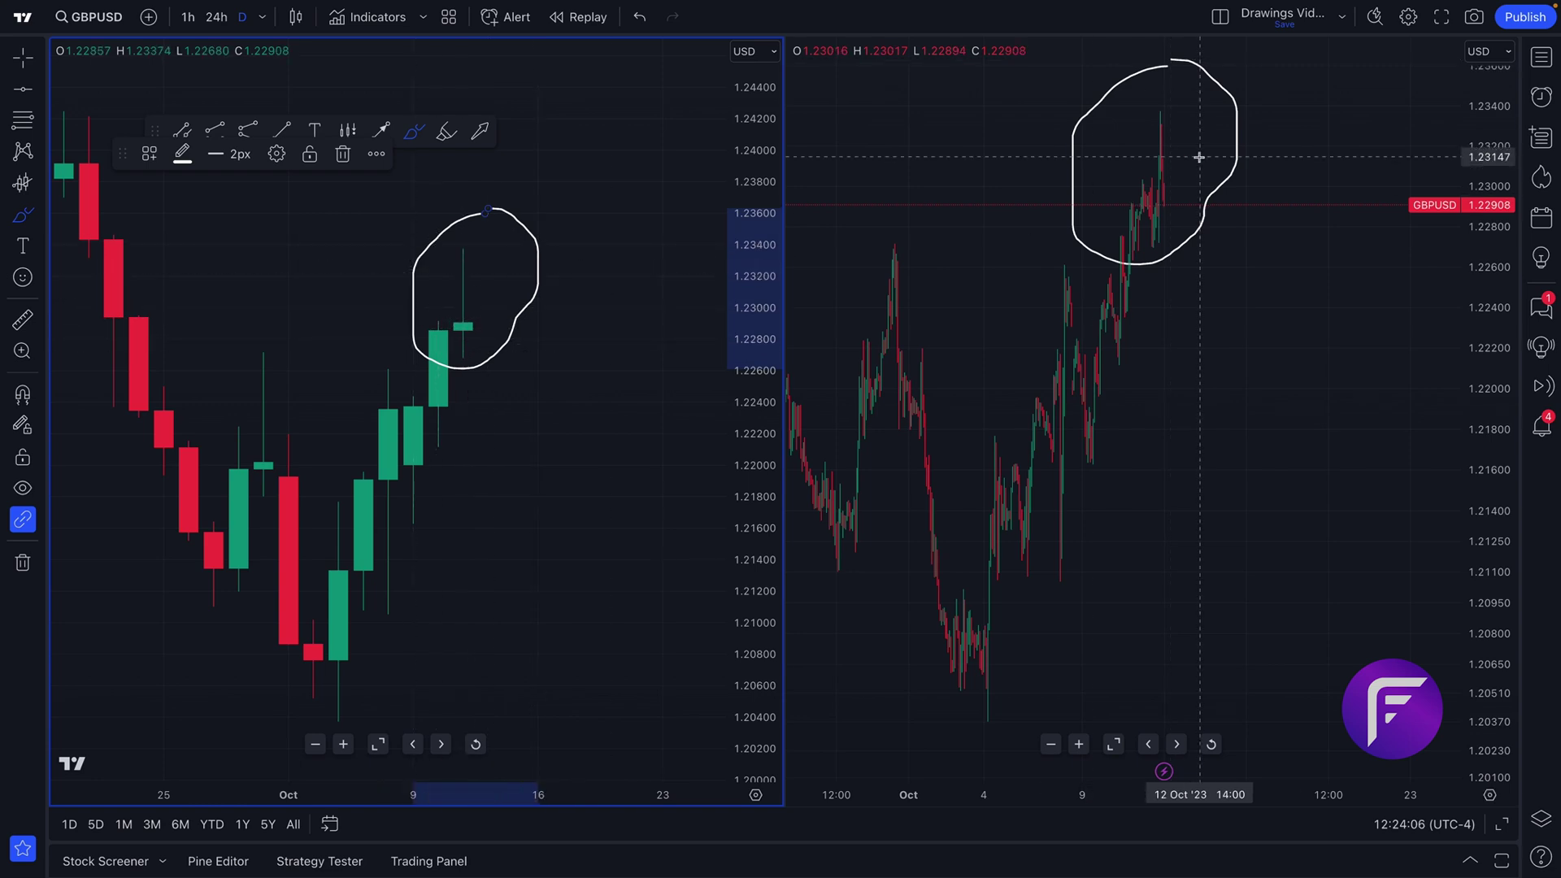
{"action": "left_click", "coordinate": [41, 92]}
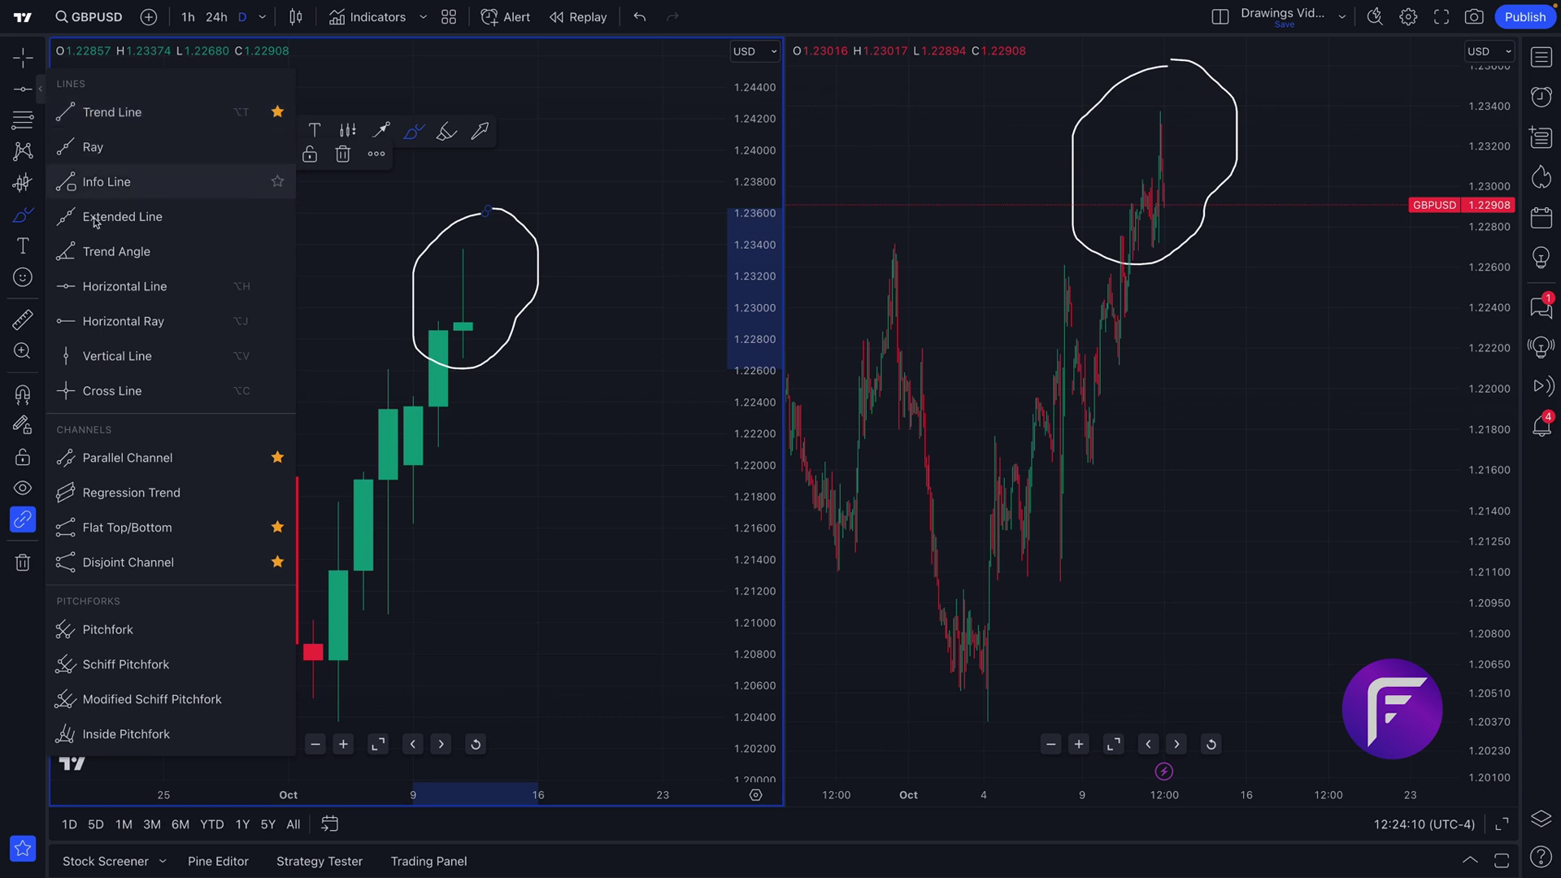
{"action": "left_click", "coordinate": [120, 302]}
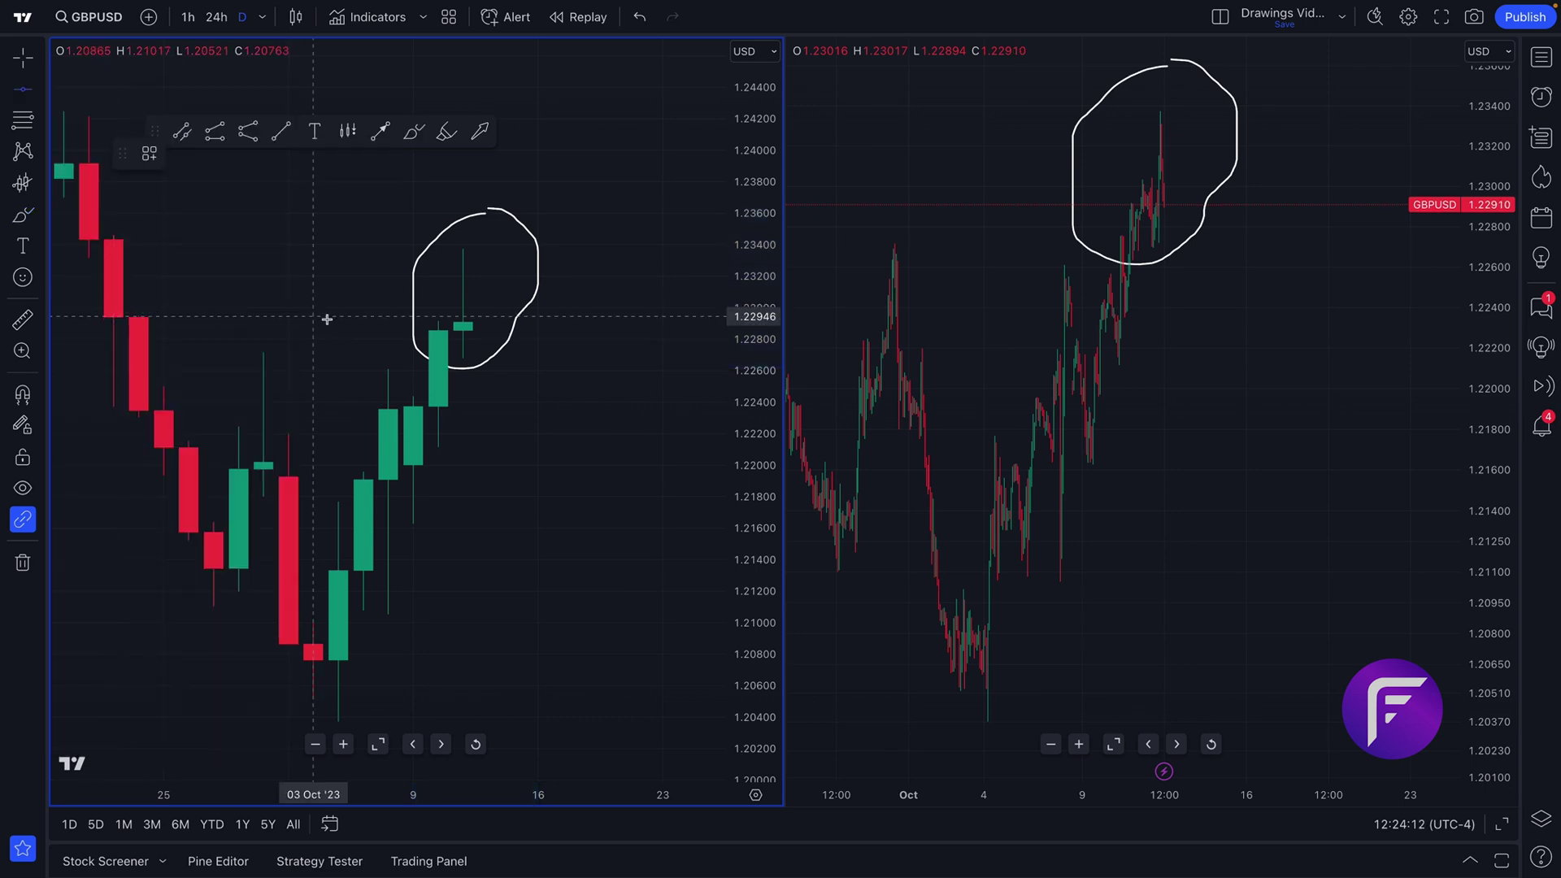
{"action": "left_click", "coordinate": [387, 322]}
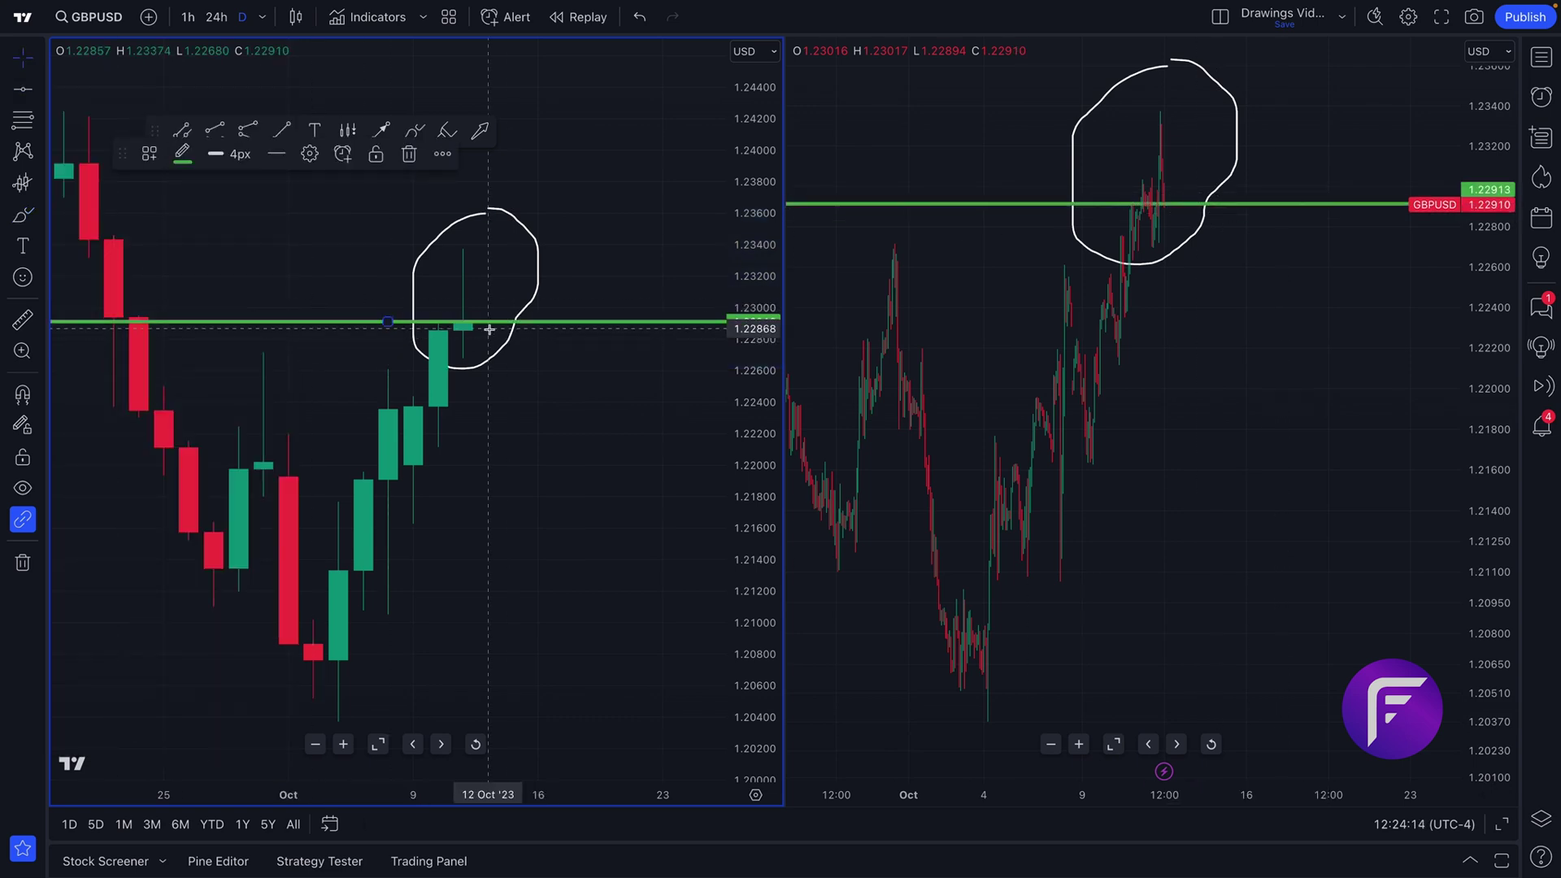
{"action": "key", "text": "ctrl+z"}
{"action": "key", "text": "ctrl+z"}
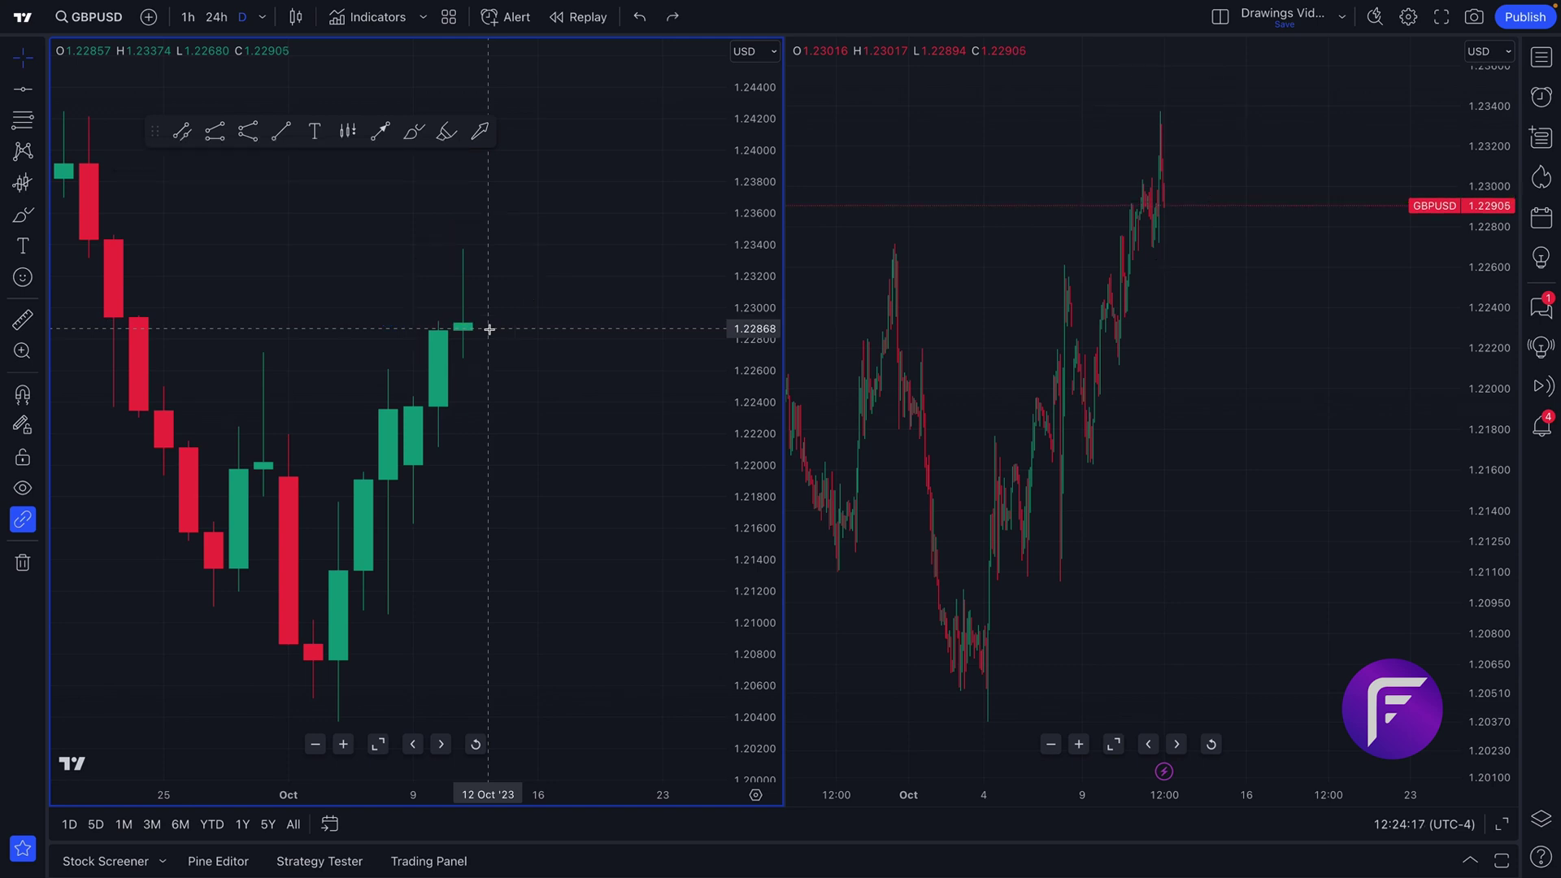
- Turn off drawing sync, return to a single full-width chart, and enable Strong Magnet
{"action": "left_click", "coordinate": [23, 518]}
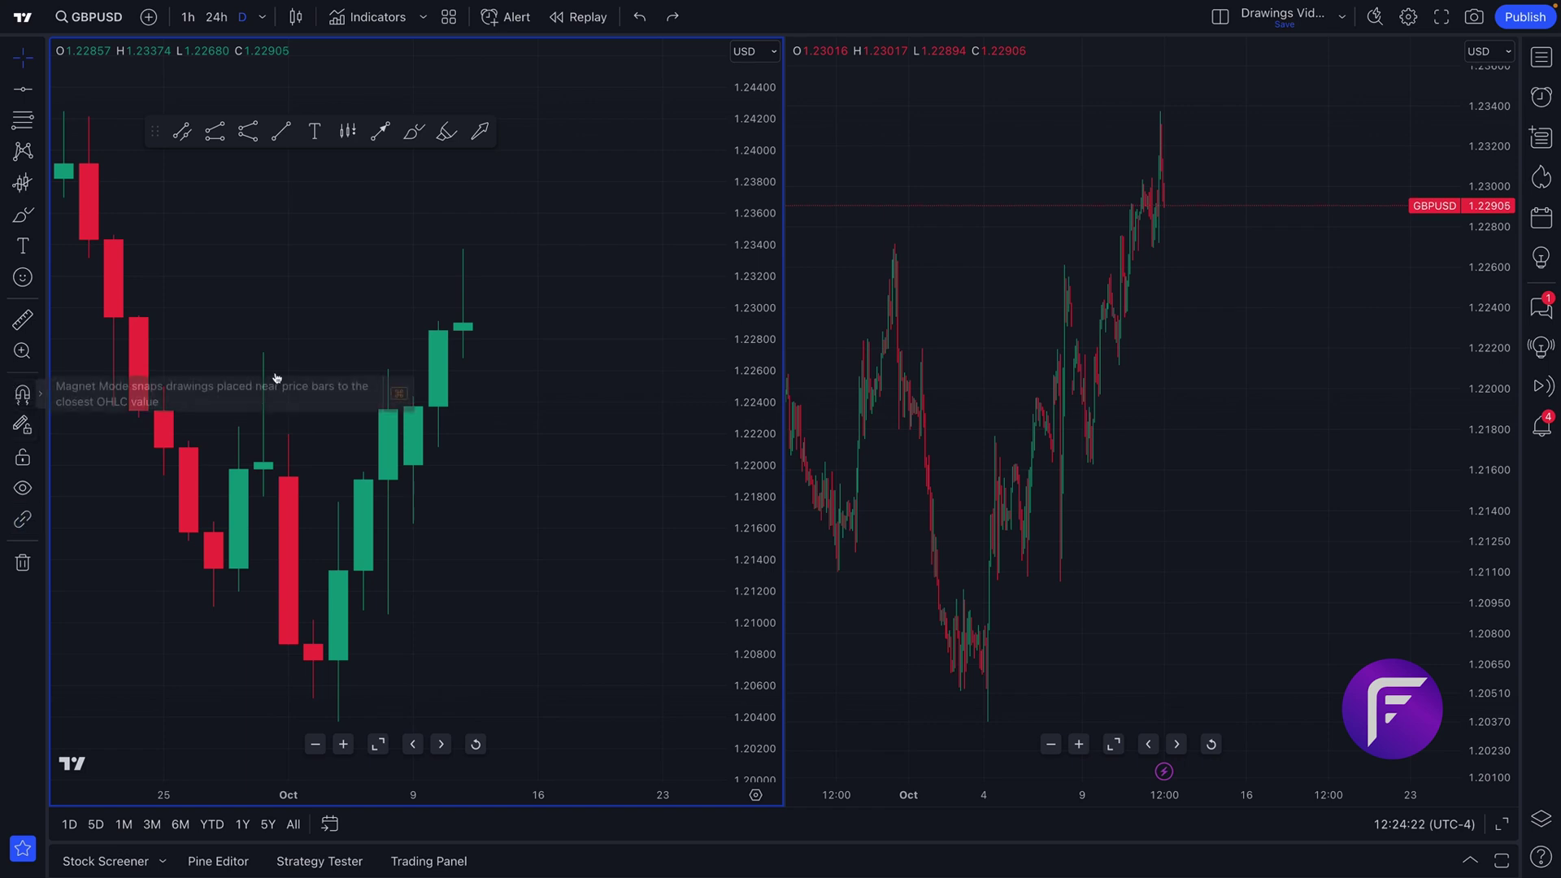
{"action": "left_click", "coordinate": [1220, 23]}
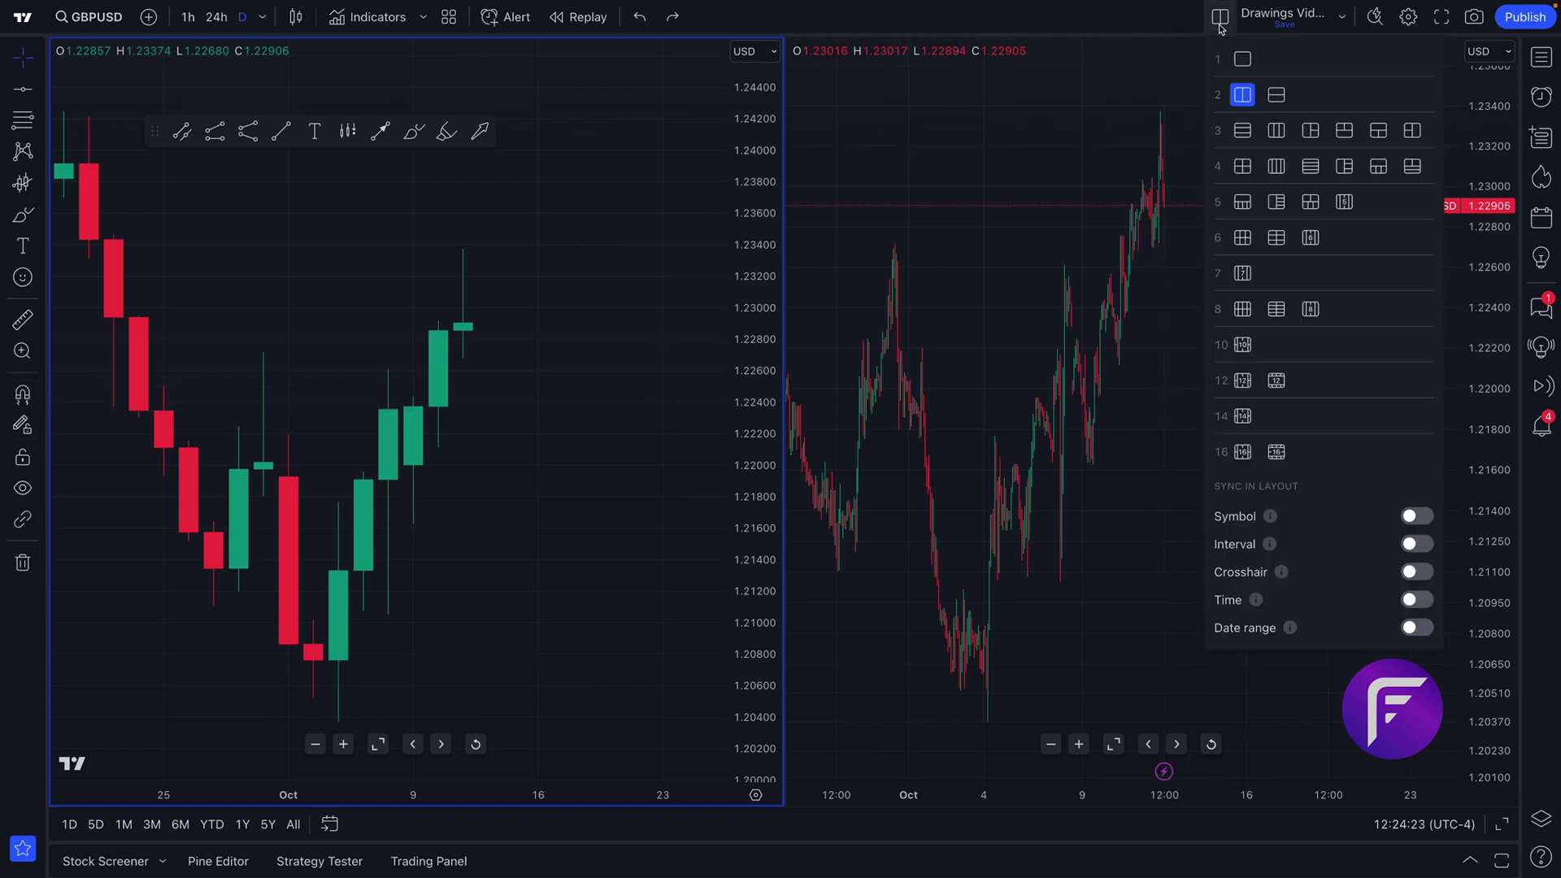
{"action": "left_click", "coordinate": [1242, 61]}
{"action": "scroll", "coordinate": [574, 488], "scroll_direction": "up", "scroll_amount": 5}
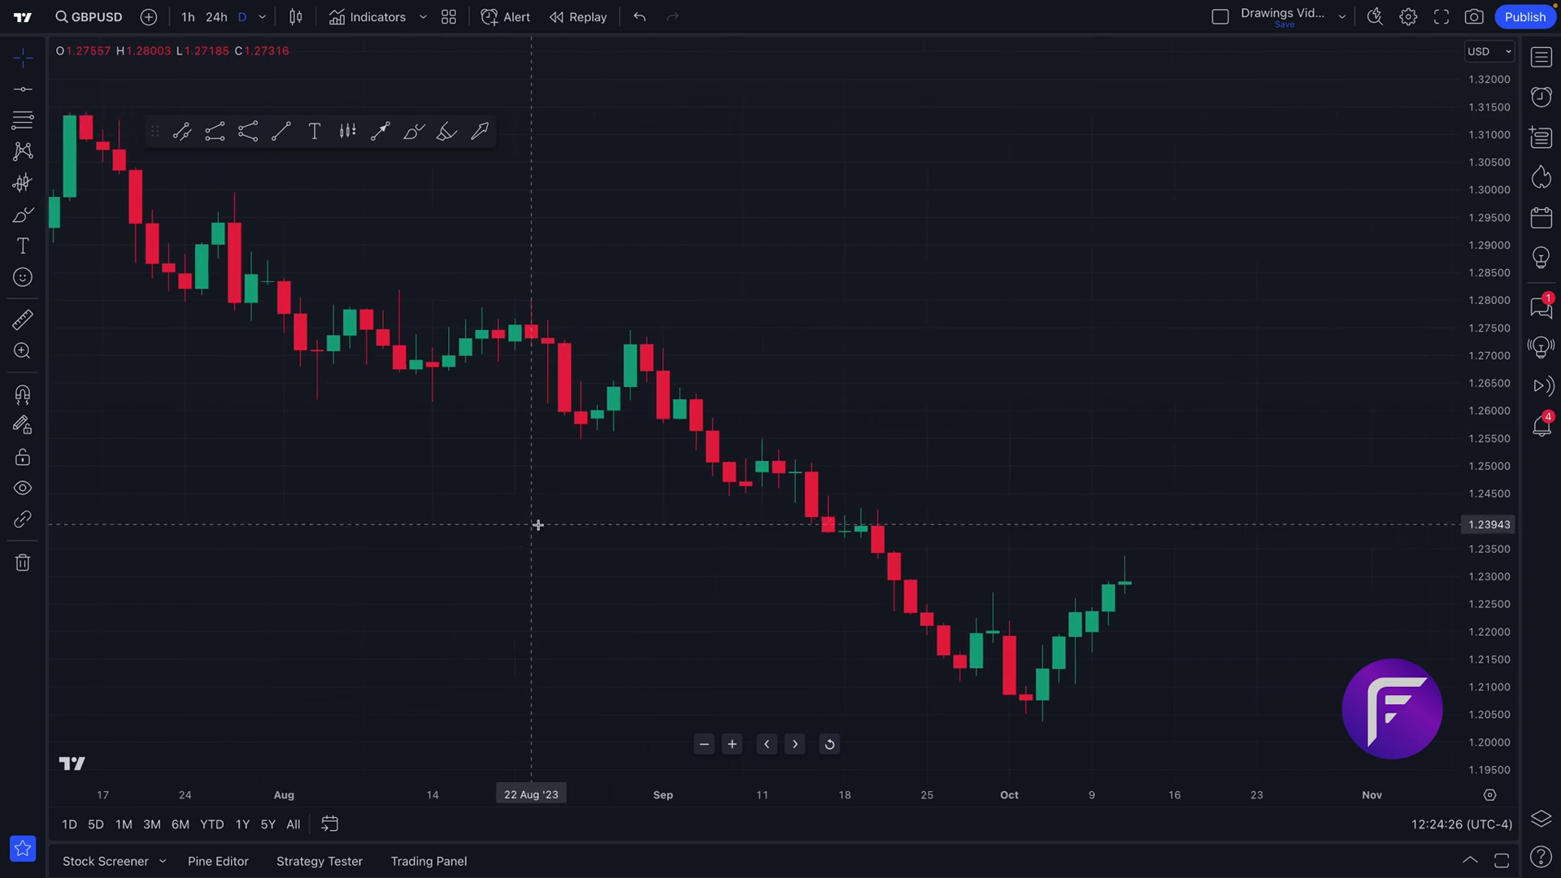
{"action": "scroll", "coordinate": [538, 525], "scroll_direction": "down", "scroll_amount": 1}
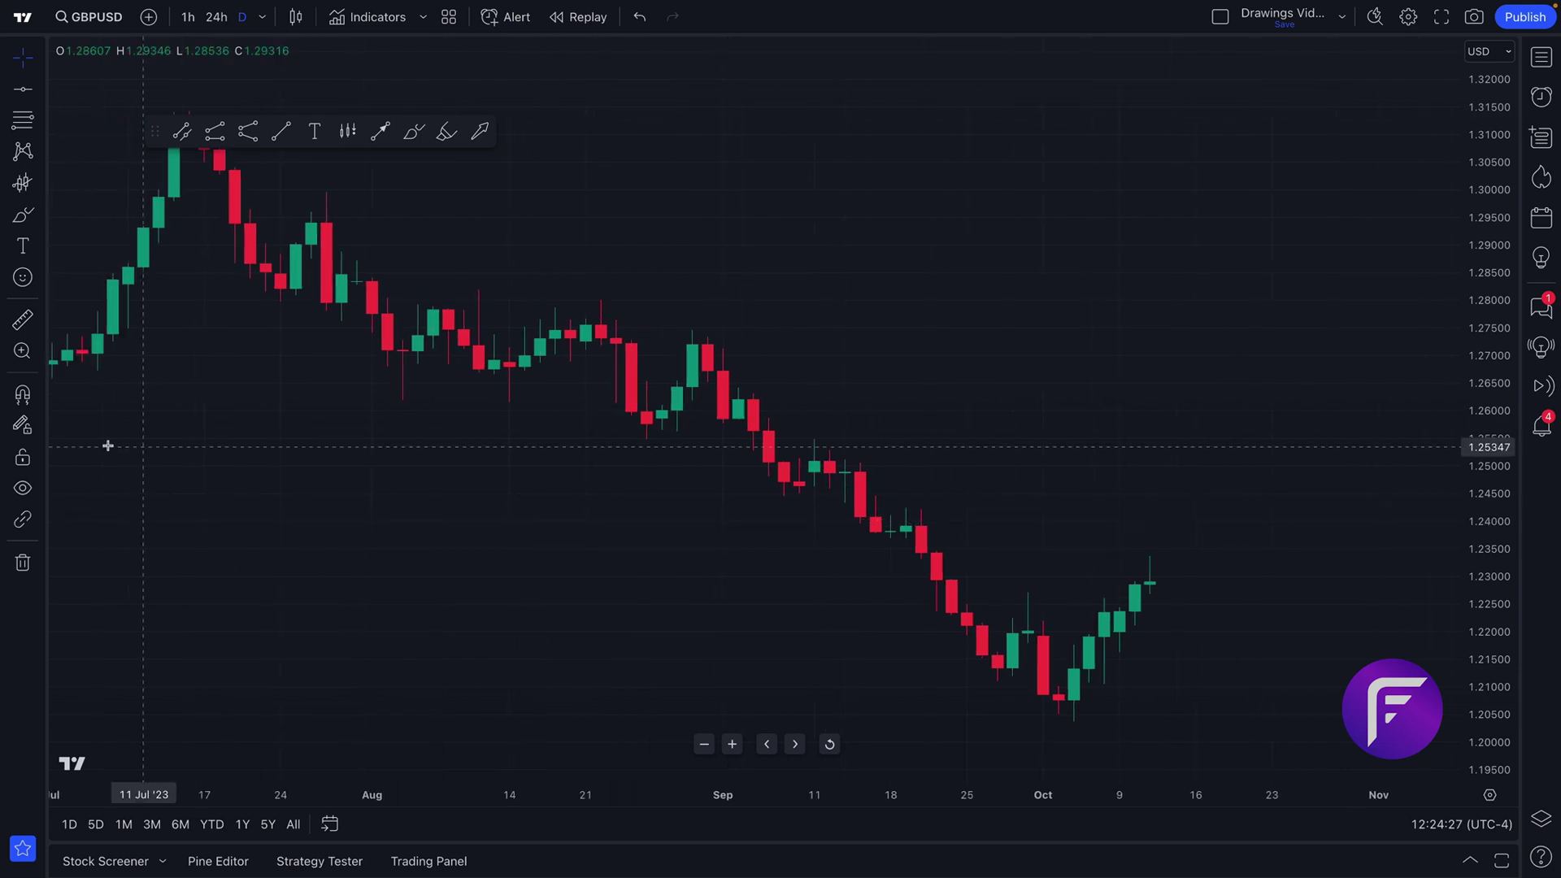
{"action": "left_click", "coordinate": [41, 394]}
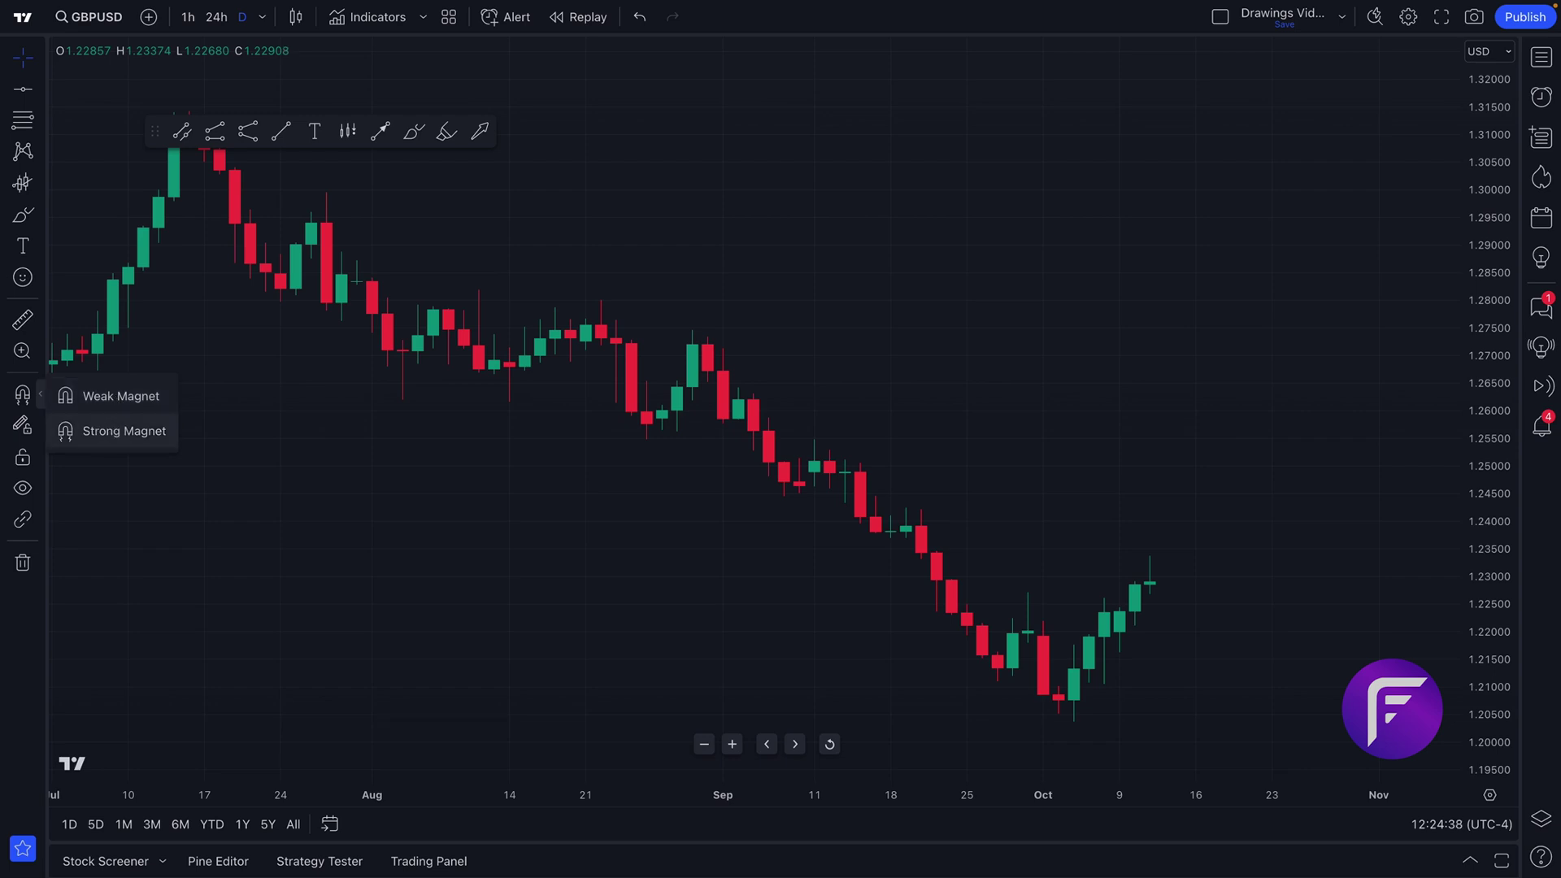
{"action": "left_click", "coordinate": [114, 431]}
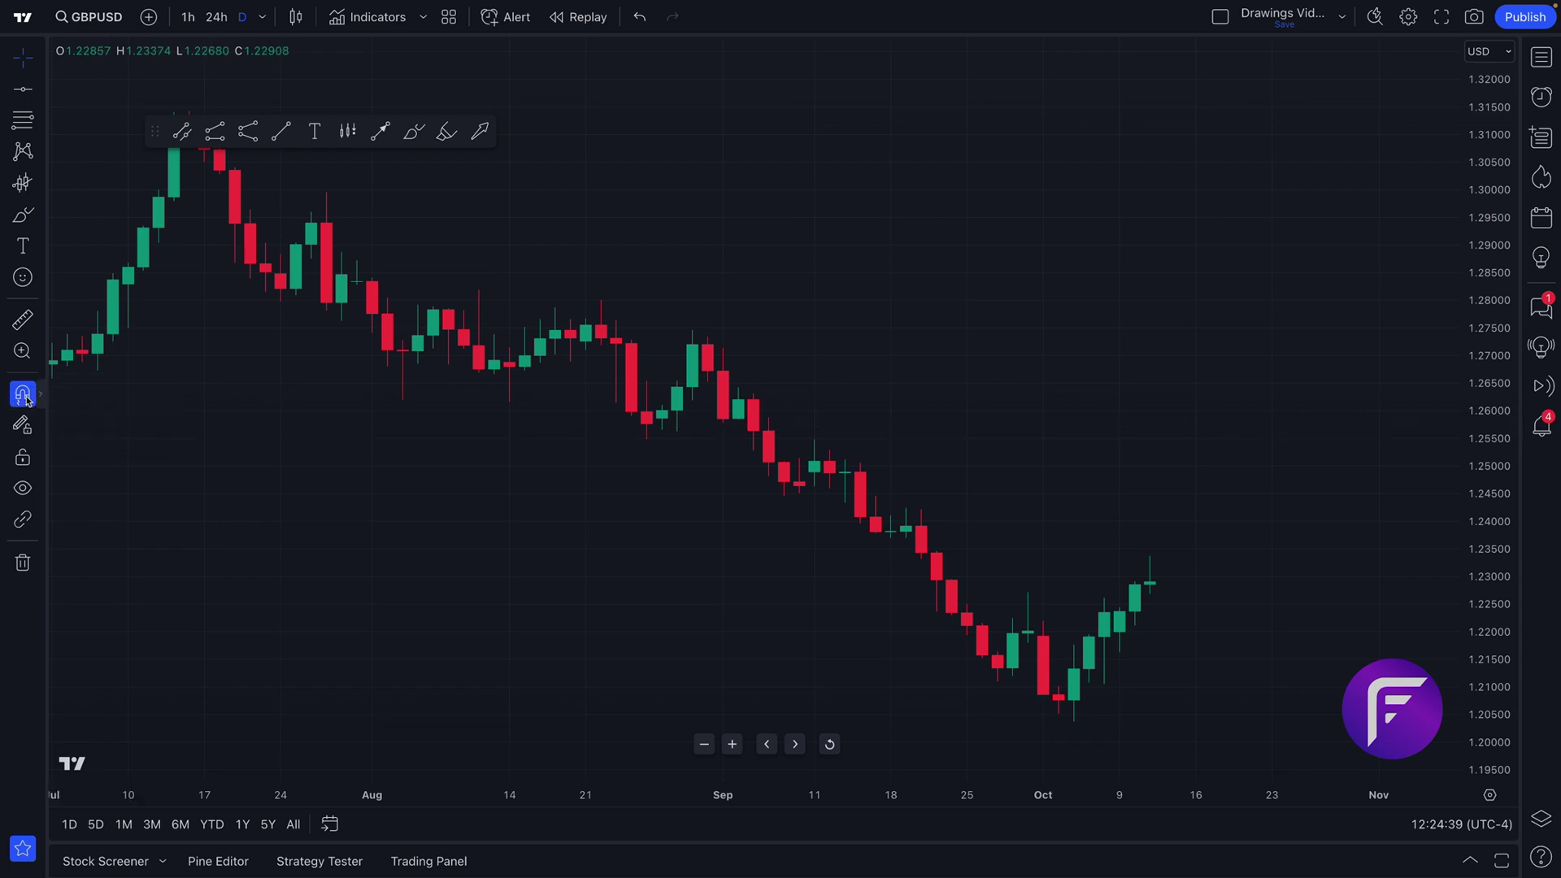
- Draw a horizontal line snapped to the 4 Oct candle low at 1.20371
{"action": "left_click", "coordinate": [28, 96]}
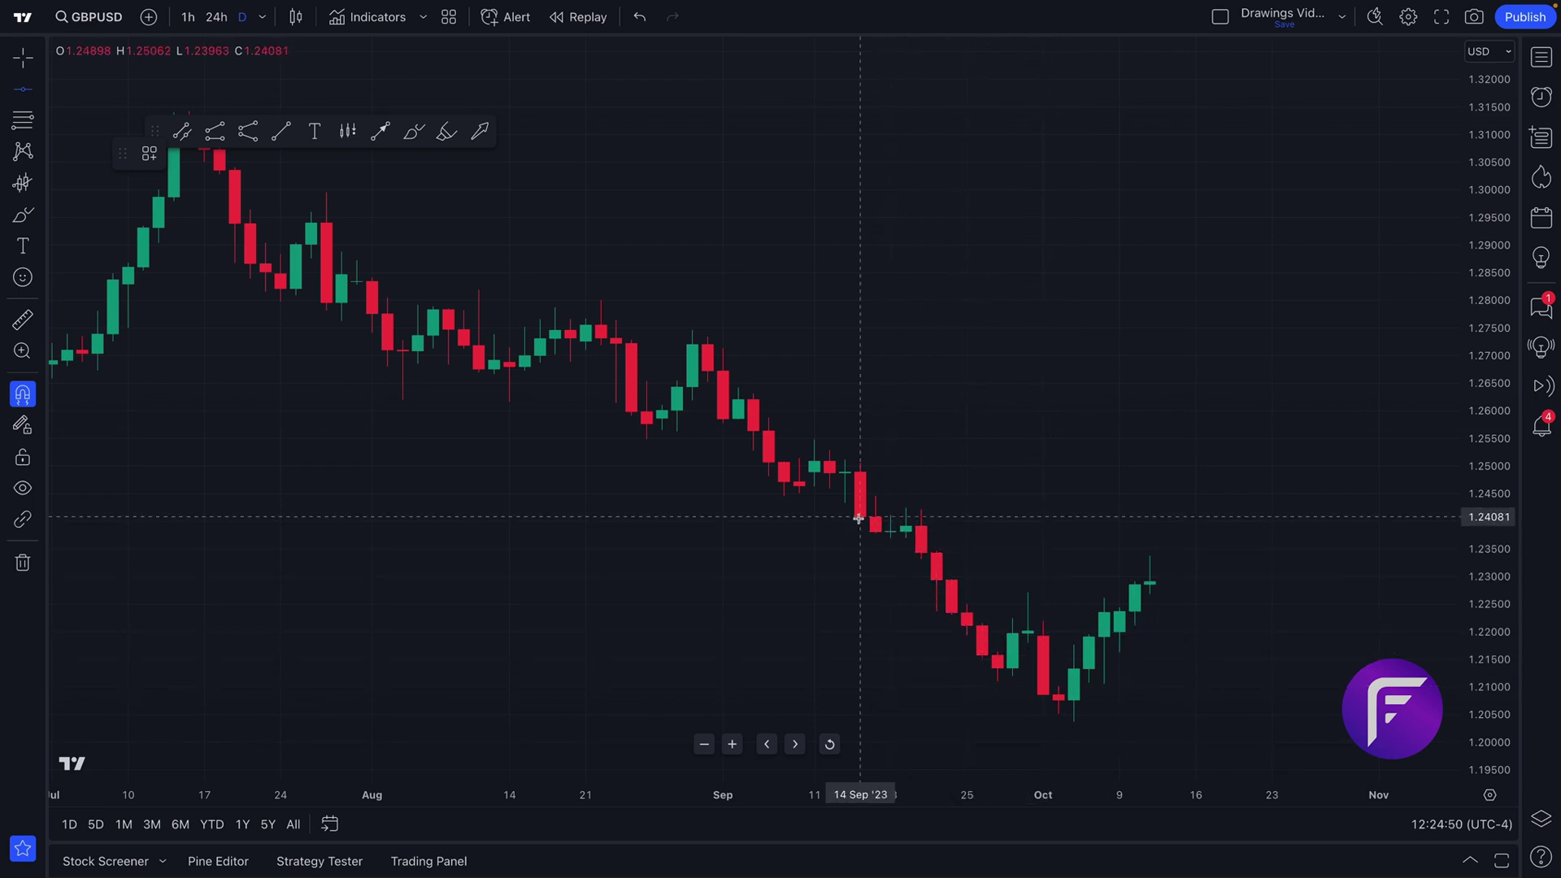
{"action": "left_click", "coordinate": [1073, 722]}
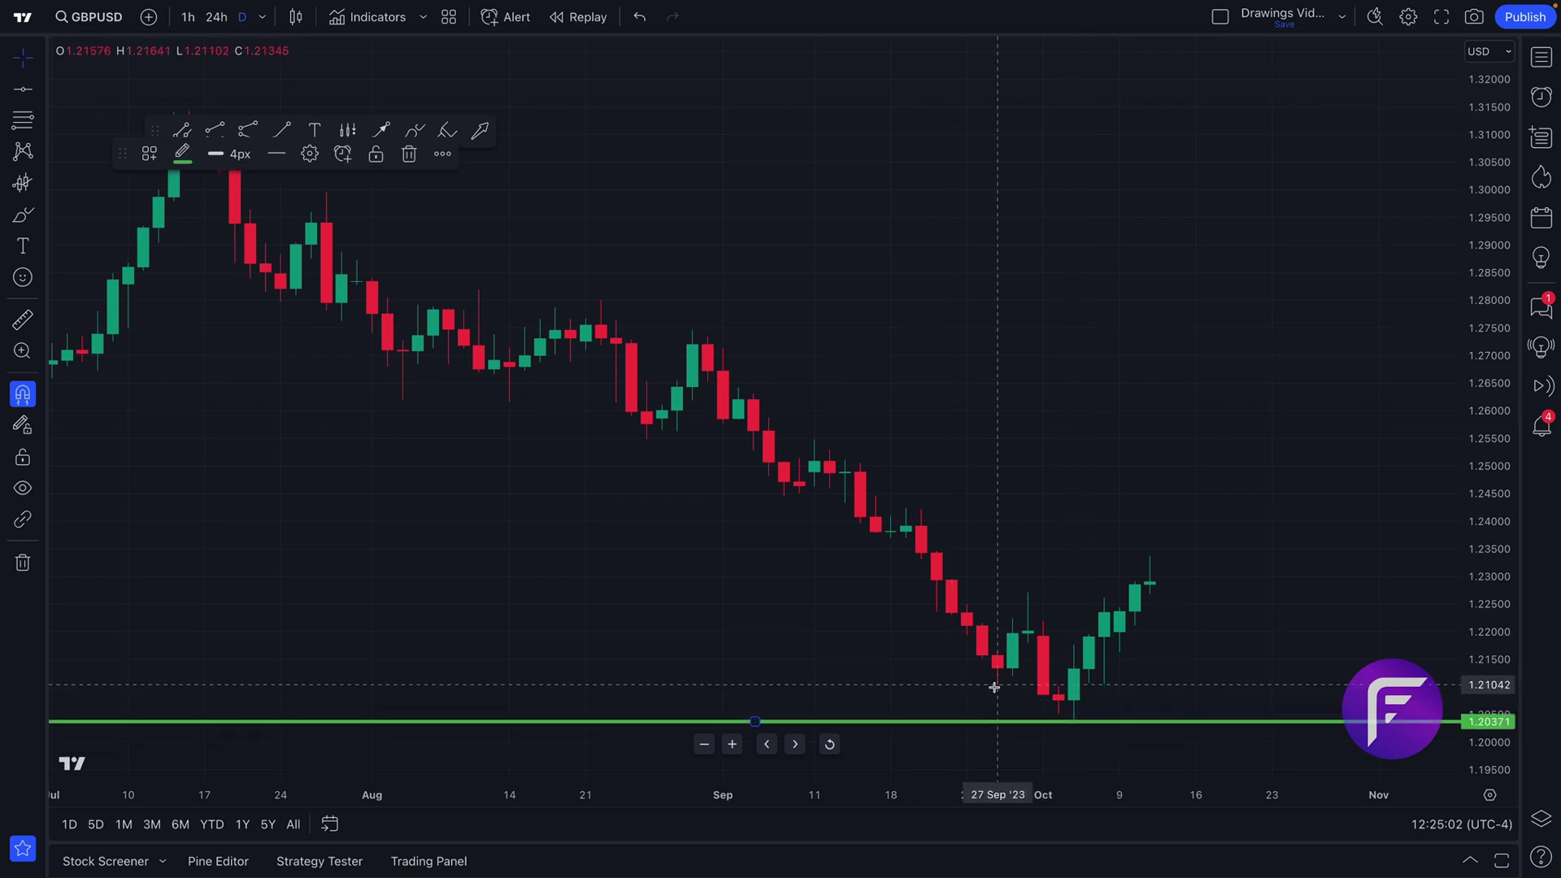